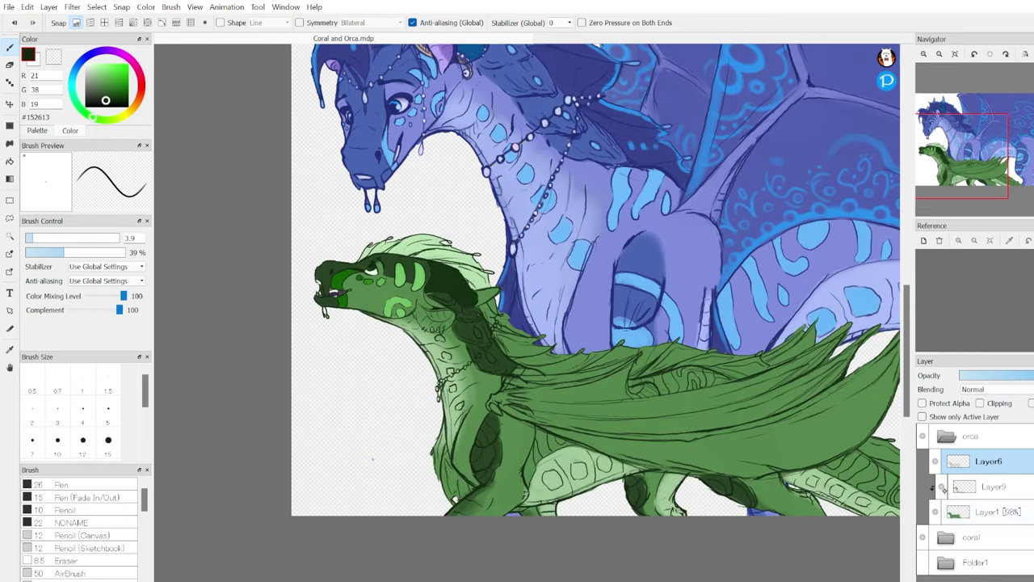
Paint the green dragon's chest frill and back fin light green (#B6E2B0) on Layer9, clipped above Layer1.
{"action": "left_click", "coordinate": [1000, 512]}
{"action": "scroll", "coordinate": [436, 303], "scroll_direction": "up", "scroll_amount": 5}
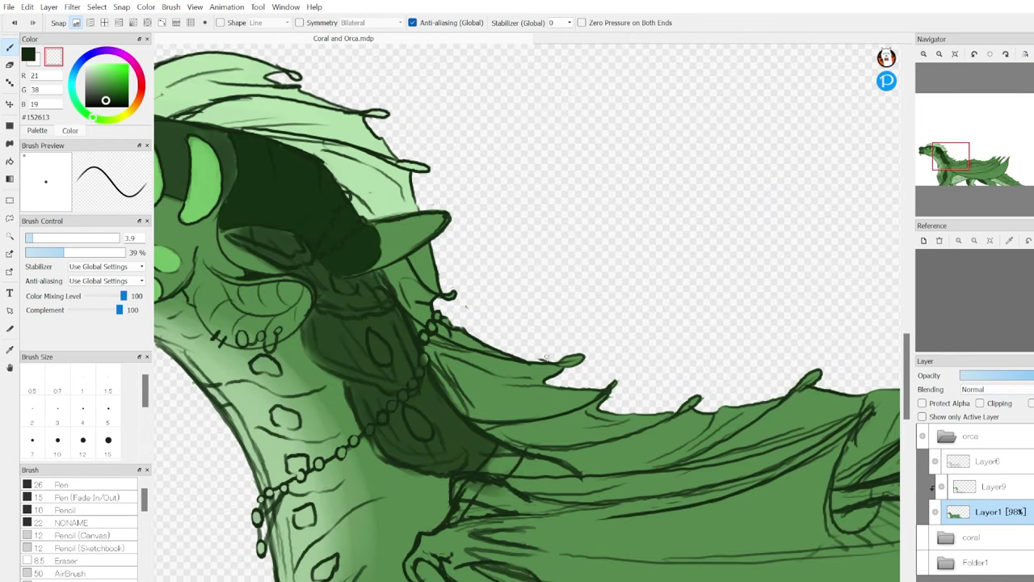
{"action": "left_click", "coordinate": [994, 486]}
{"action": "scroll", "coordinate": [526, 311], "scroll_direction": "down", "scroll_amount": 4}
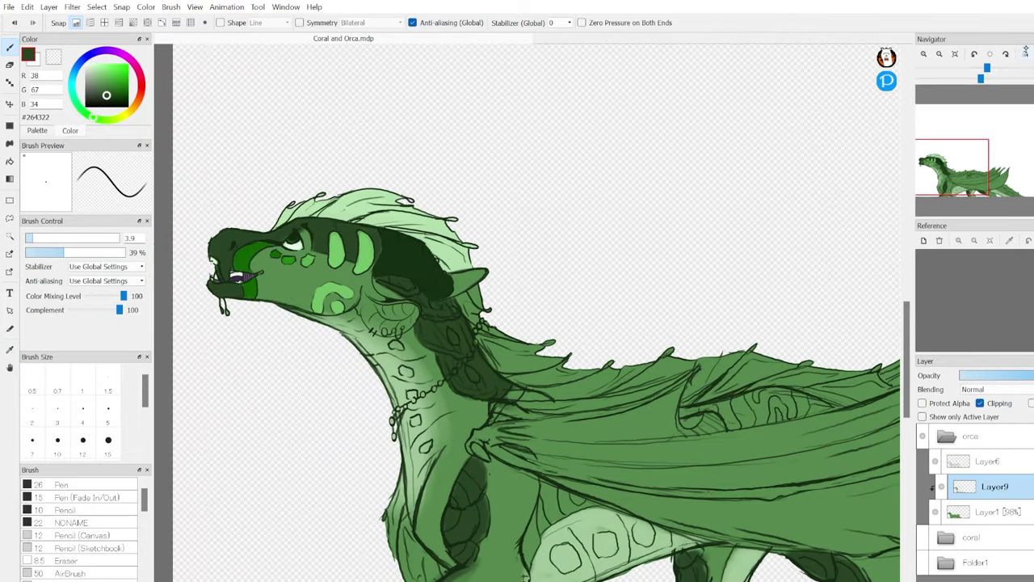
{"action": "key", "text": "h"}
{"action": "key", "text": "h"}
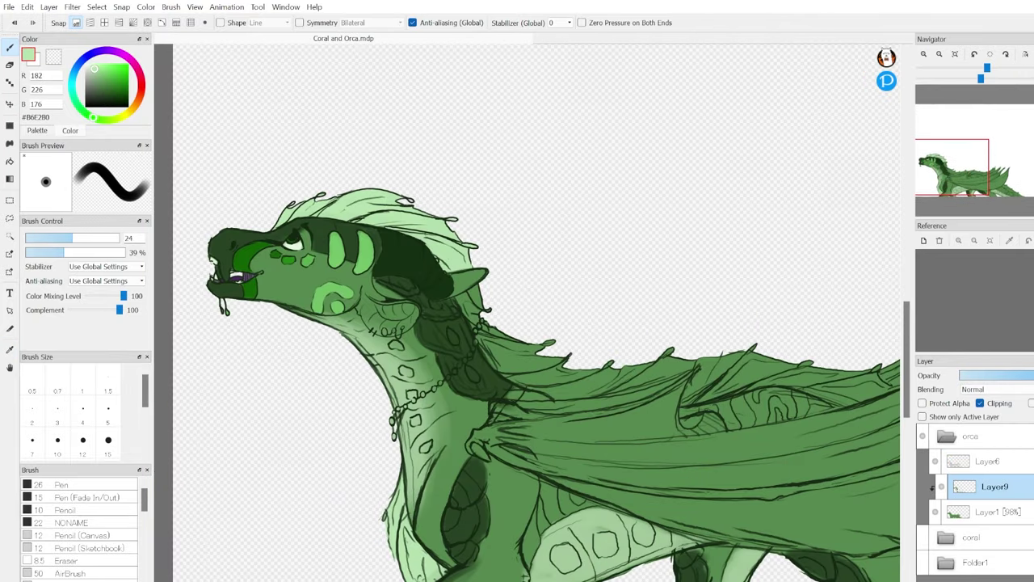
{"action": "key", "text": "ctrl+alt+Right"}
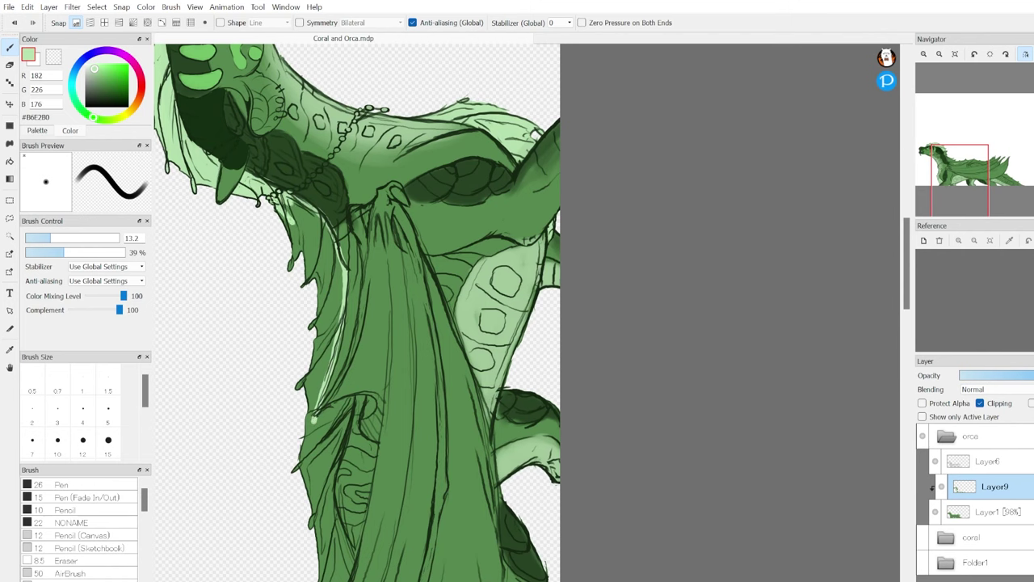
{"action": "mouse_move", "coordinate": [314, 418]}
{"action": "left_mouse_down"}
{"action": "mouse_move", "coordinate": [307, 242]}
{"action": "mouse_move", "coordinate": [339, 501]}
{"action": "mouse_move", "coordinate": [879, 305]}
{"action": "left_mouse_up"}
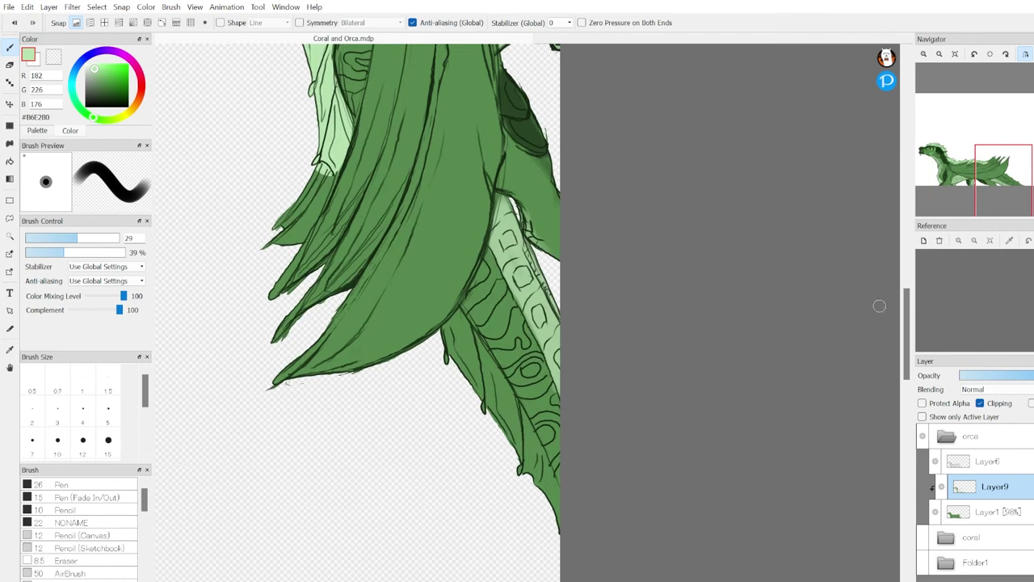
Paint the fin running along the green dragon's tail in light green on Layer9 and clean up its edges.
{"action": "left_click_drag", "start_coordinate": [453, 315], "coordinate": [518, 412]}
{"action": "left_click_drag", "start_coordinate": [484, 355], "coordinate": [549, 517]}
{"action": "key", "text": "c"}
{"action": "mouse_move", "coordinate": [469, 332]}
{"action": "left_mouse_down"}
{"action": "mouse_move", "coordinate": [493, 380]}
{"action": "mouse_move", "coordinate": [898, 279]}
{"action": "left_mouse_up"}
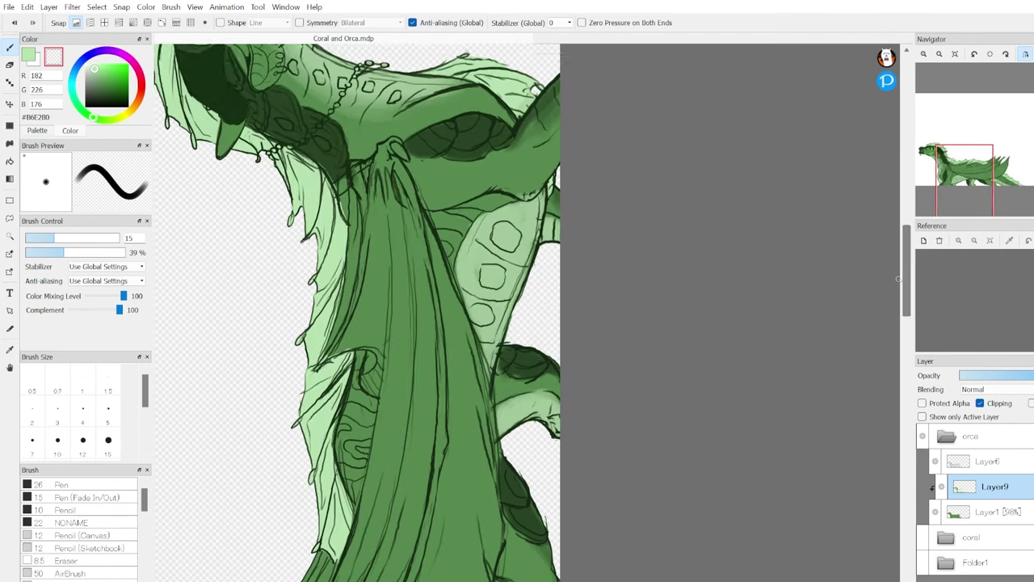
{"action": "scroll", "coordinate": [363, 299], "scroll_direction": "down", "scroll_amount": 1}
{"action": "left_click_drag", "start_coordinate": [330, 157], "coordinate": [427, 382]}
{"action": "left_click_drag", "start_coordinate": [558, 353], "coordinate": [602, 360]}
Paint the green dragon's horn a saturated dark green (#106004) at full brush opacity.
{"action": "left_click_drag", "start_coordinate": [89, 252], "coordinate": [158, 234]}
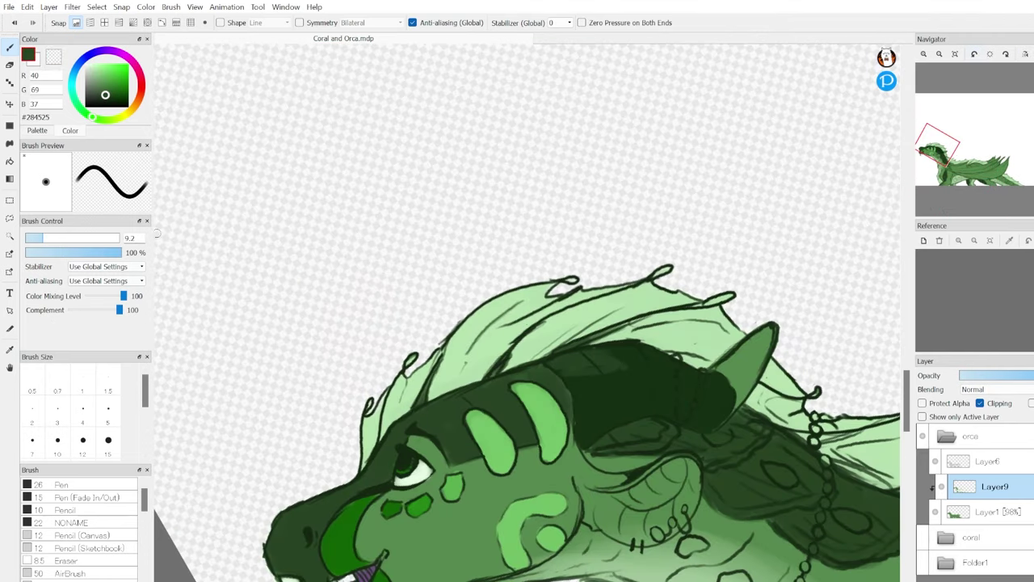
{"action": "key", "text": "h"}
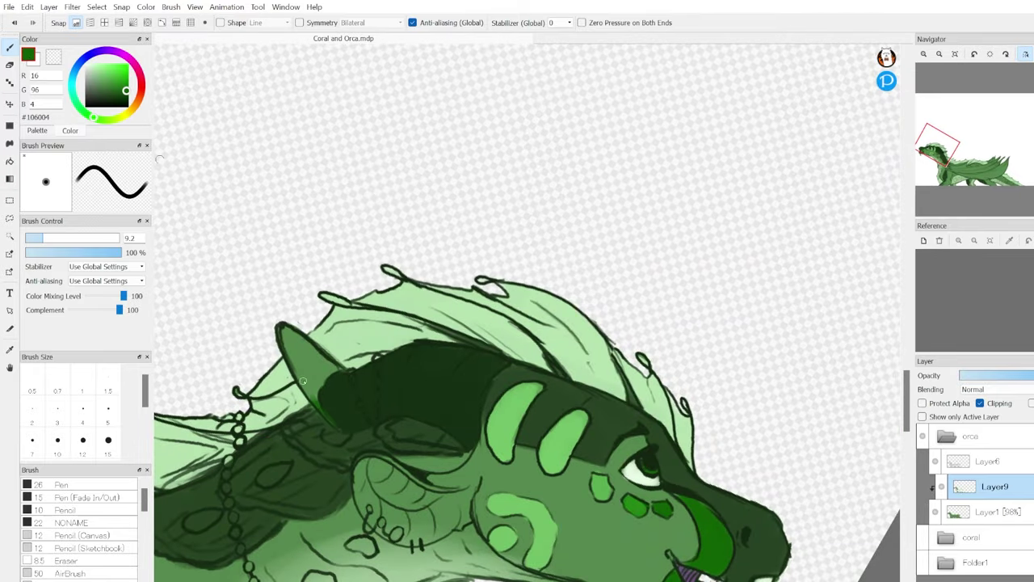
{"action": "left_click_drag", "start_coordinate": [324, 396], "coordinate": [316, 354]}
{"action": "left_click", "coordinate": [316, 354], "text": "alt"}
{"action": "scroll", "coordinate": [316, 354], "scroll_direction": "down", "scroll_amount": 5}
{"action": "key", "text": "h"}
{"action": "scroll", "coordinate": [484, 323], "scroll_direction": "up", "scroll_amount": 5}
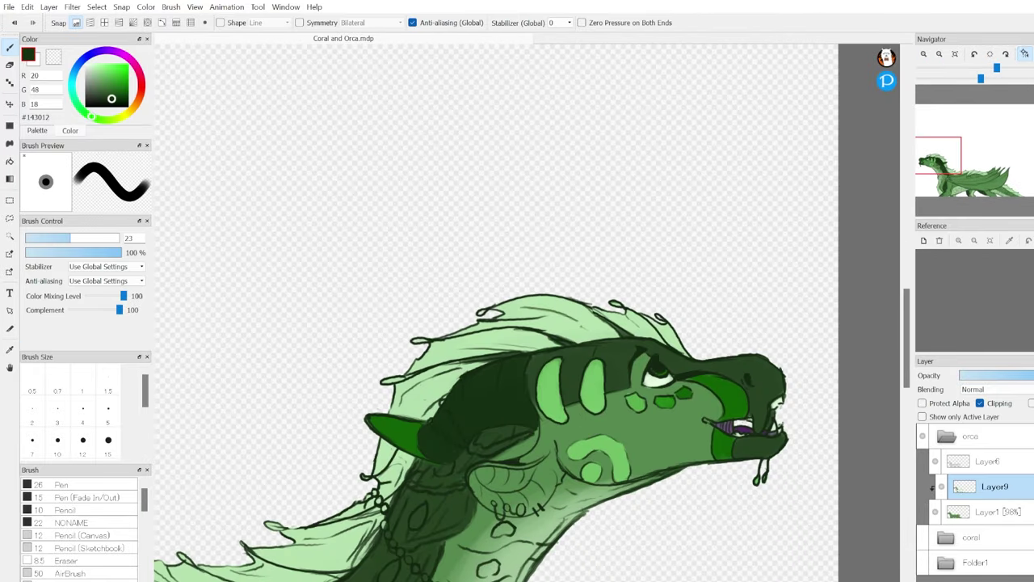
Sample the periwinkle #8299DF and draw a thin stroke along the upper fold of the blue dragon's neck frill.
{"action": "left_click_drag", "start_coordinate": [485, 323], "coordinate": [275, 509]}
{"action": "left_click", "coordinate": [485, 129], "text": "alt"}
{"action": "left_click", "coordinate": [30, 237]}
{"action": "left_click_drag", "start_coordinate": [471, 105], "coordinate": [527, 86]}
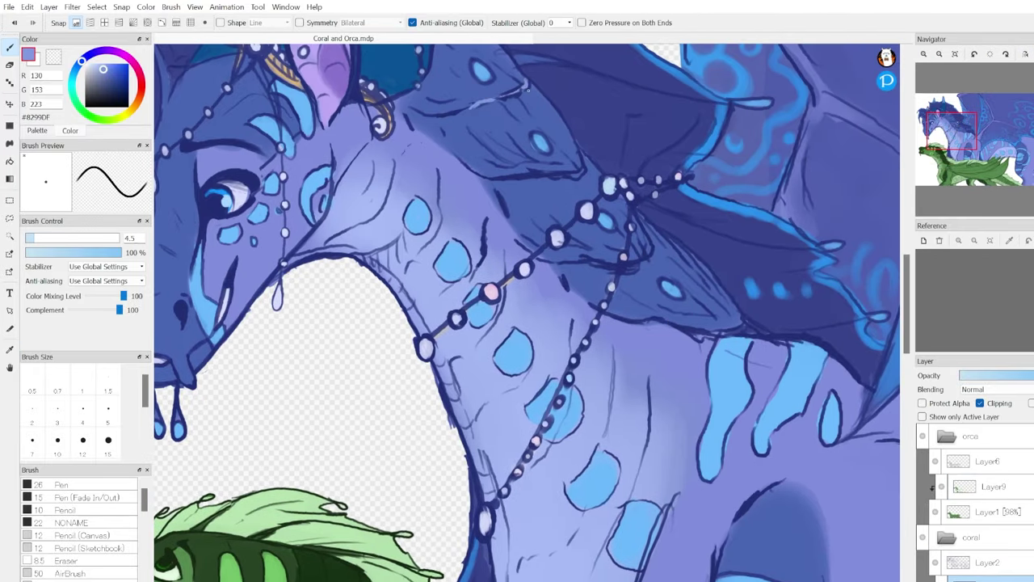
{"action": "scroll", "coordinate": [950, 85], "scroll_direction": "down", "scroll_amount": 5}
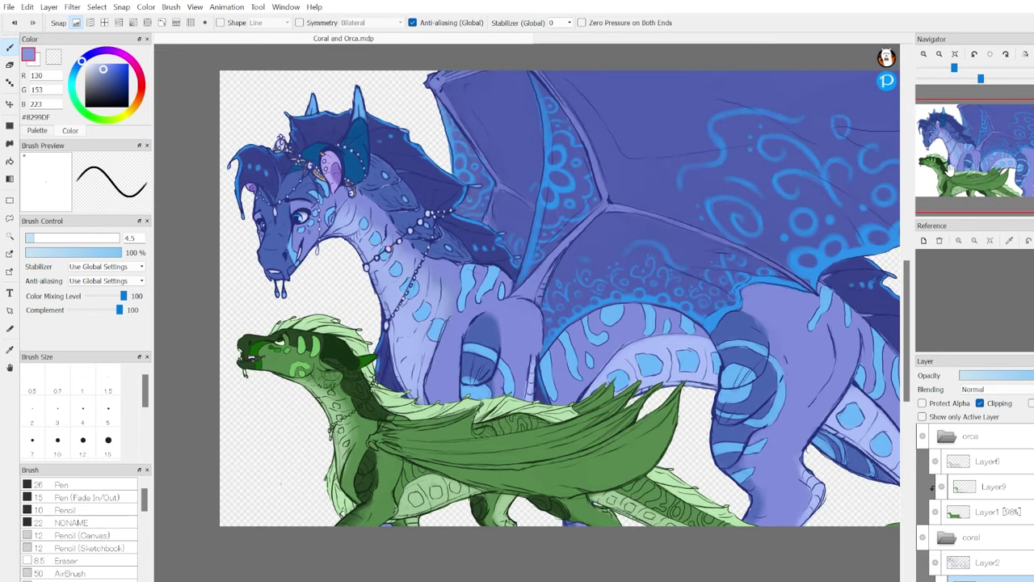
Add a small light highlight to the green dragon's eye on Layer6.
{"action": "left_click", "coordinate": [988, 563]}
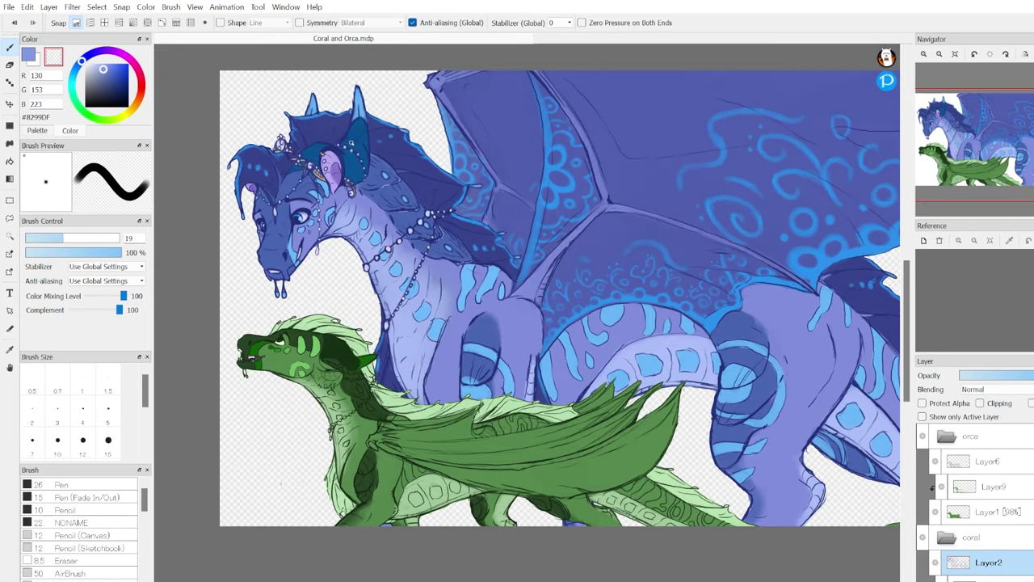
{"action": "scroll", "coordinate": [979, 191], "scroll_direction": "up", "scroll_amount": 3}
{"action": "left_click", "coordinate": [531, 415], "text": "alt"}
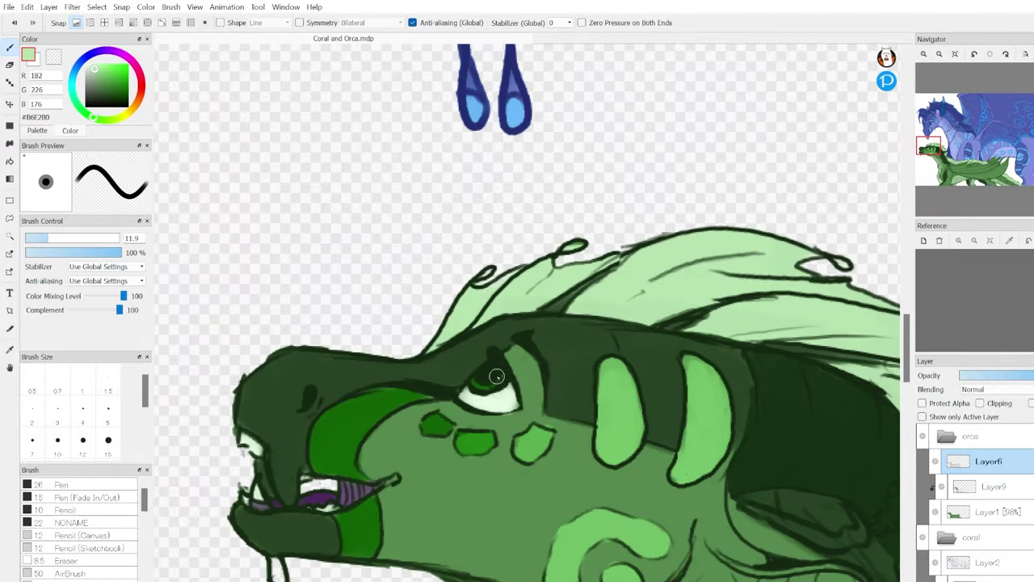
{"action": "scroll", "coordinate": [979, 191], "scroll_direction": "down", "scroll_amount": 3}
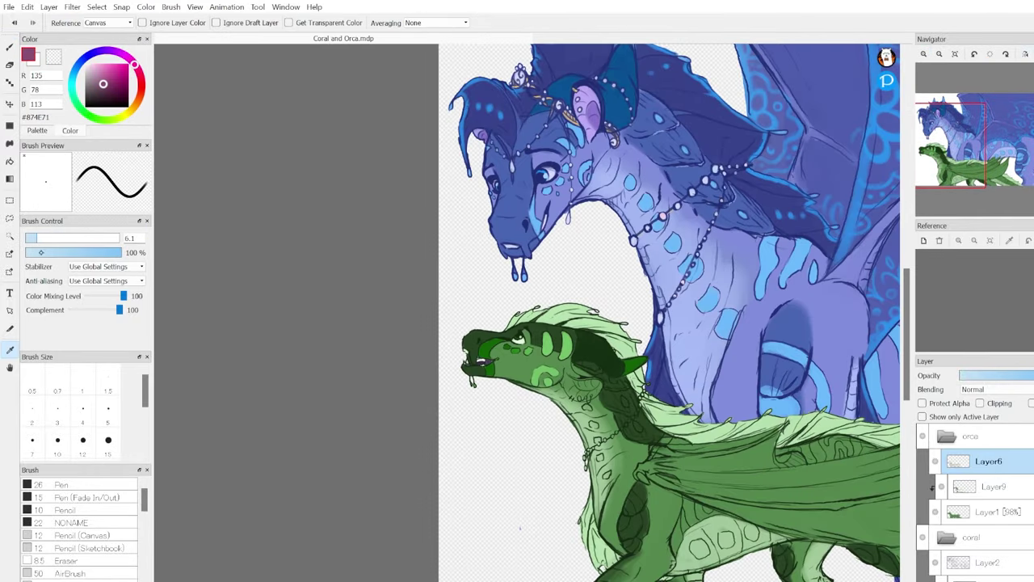
Paint the green dragon's ear grey-green (#667459) on Layer9 at 17% brush opacity.
{"action": "scroll", "coordinate": [980, 191], "scroll_direction": "up", "scroll_amount": 3}
{"action": "left_click", "coordinate": [994, 486]}
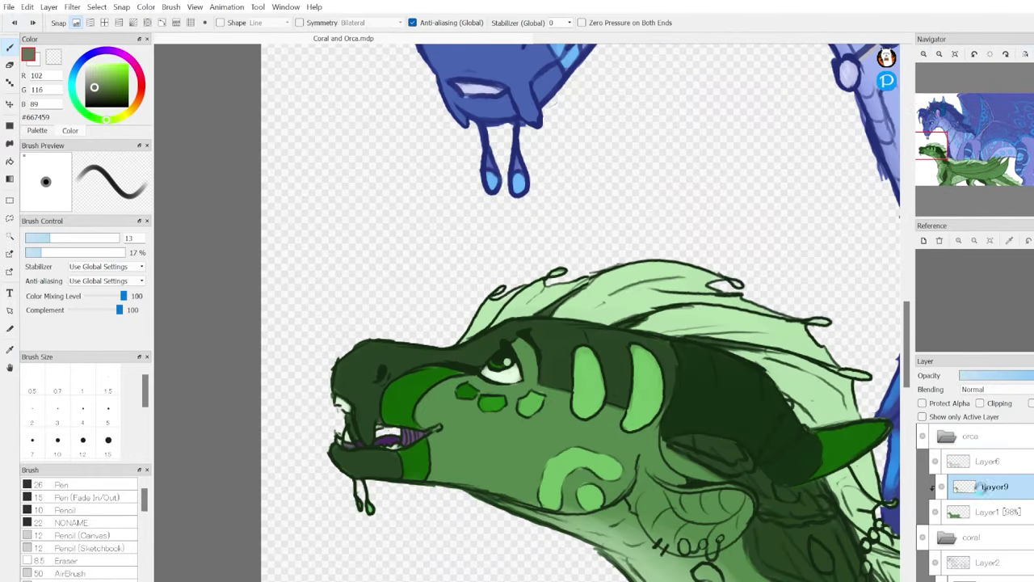
{"action": "left_click_drag", "start_coordinate": [651, 489], "coordinate": [743, 517]}
{"action": "left_click_drag", "start_coordinate": [655, 525], "coordinate": [697, 550]}
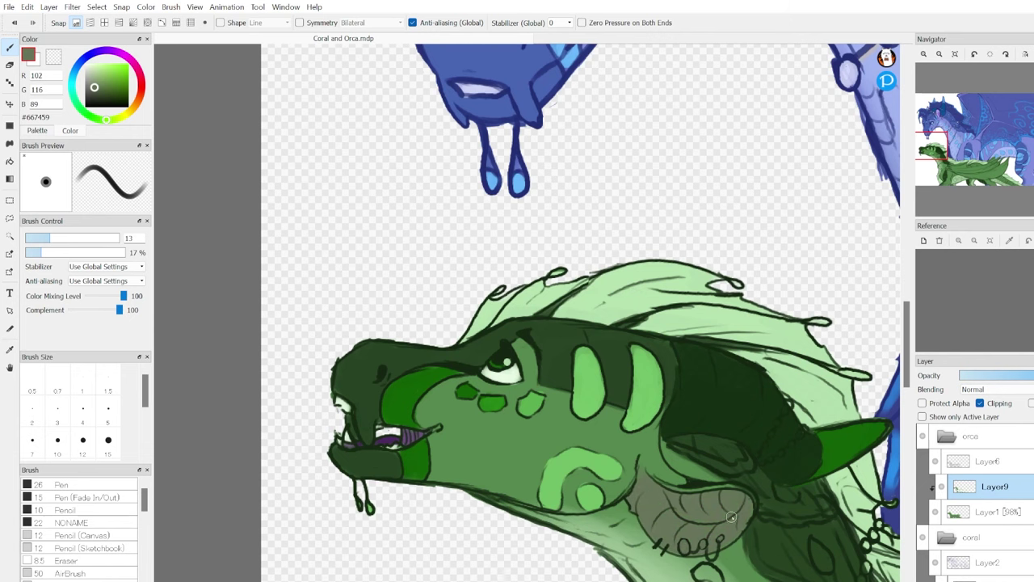
{"action": "scroll", "coordinate": [730, 517], "scroll_direction": "down", "scroll_amount": 3}
{"action": "left_click", "coordinate": [693, 439], "text": "alt"}
{"action": "scroll", "coordinate": [485, 364], "scroll_direction": "up", "scroll_amount": 4}
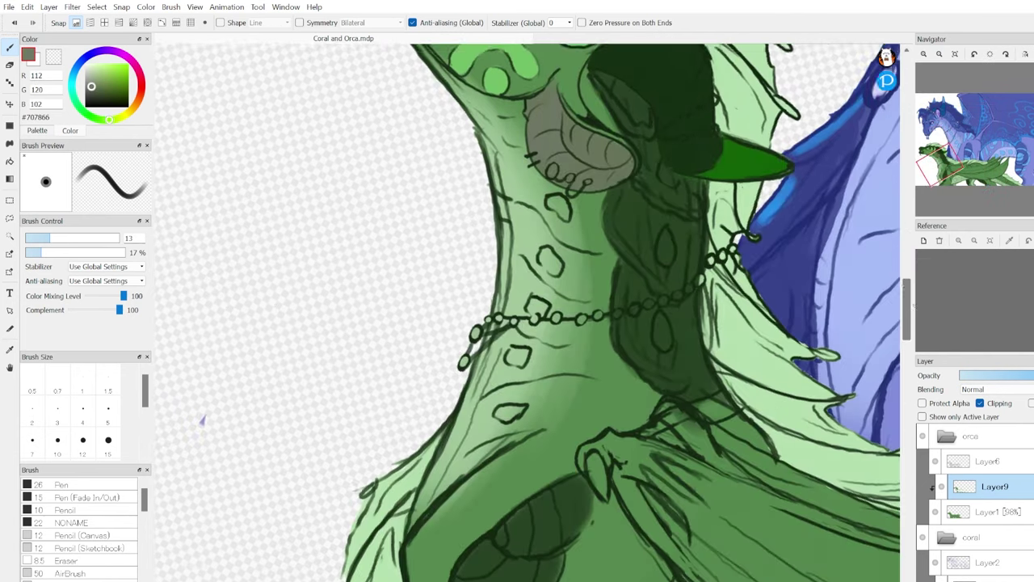
Shade the inside of the green dragon's ear with a darker grey-green (#4D5341).
{"action": "scroll", "coordinate": [485, 323], "scroll_direction": "down", "scroll_amount": 2}
{"action": "left_click", "coordinate": [588, 311], "text": "alt"}
{"action": "scroll", "coordinate": [588, 311], "scroll_direction": "down", "scroll_amount": 3}
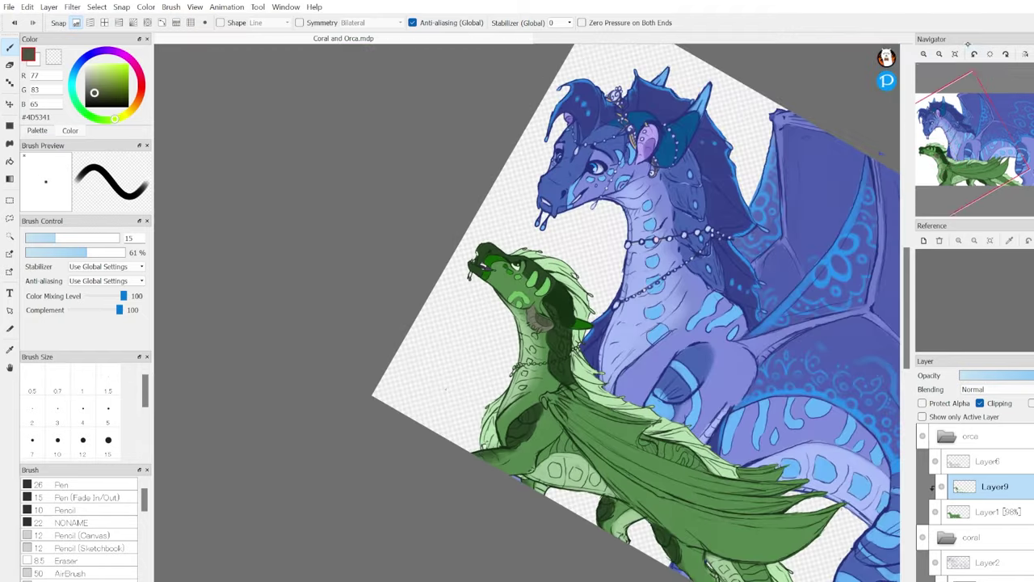
{"action": "scroll", "coordinate": [525, 323], "scroll_direction": "down", "scroll_amount": 2}
{"action": "scroll", "coordinate": [525, 323], "scroll_direction": "up", "scroll_amount": 4}
{"action": "key", "text": "Delete"}
{"action": "scroll", "coordinate": [526, 323], "scroll_direction": "down", "scroll_amount": 3}
{"action": "scroll", "coordinate": [325, 473], "scroll_direction": "up", "scroll_amount": 3}
Paint the membrane of the green dragon's folded wing a darker green (#375D32) at 61% brush opacity.
{"action": "left_click", "coordinate": [325, 473], "text": "alt"}
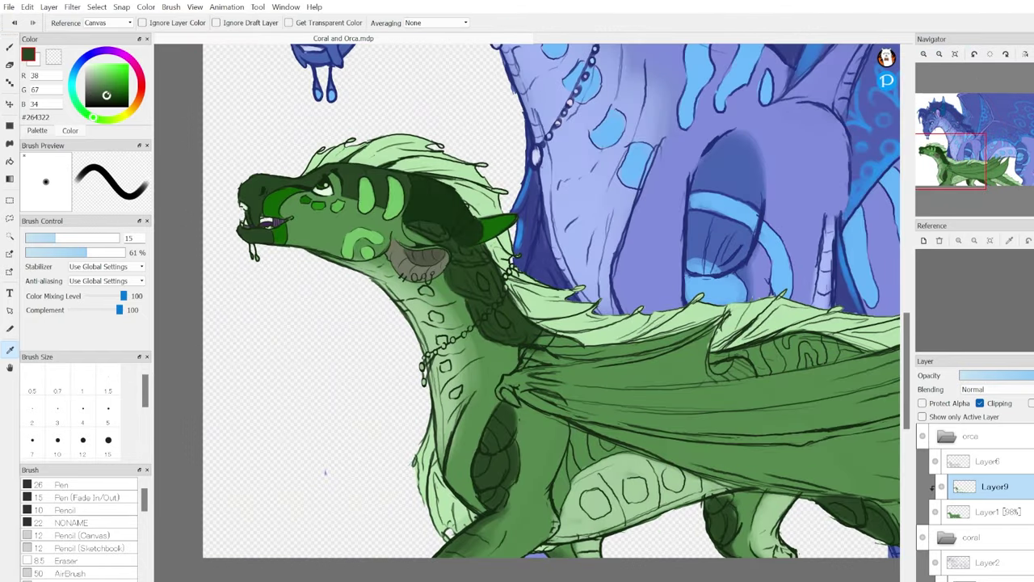
{"action": "scroll", "coordinate": [407, 261], "scroll_direction": "up", "scroll_amount": 3}
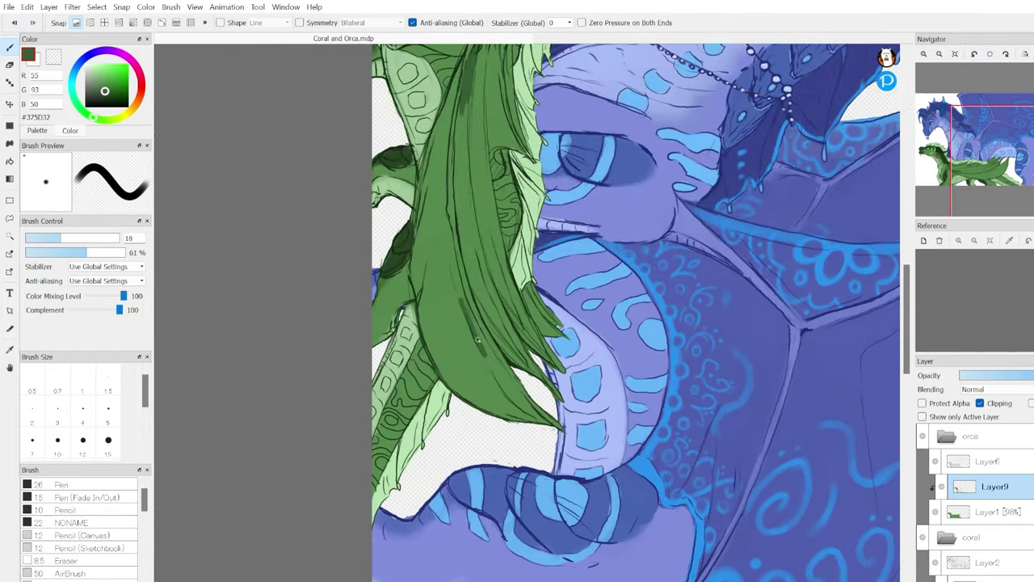
{"action": "mouse_move", "coordinate": [406, 261]}
{"action": "left_mouse_down"}
{"action": "mouse_move", "coordinate": [462, 323]}
{"action": "mouse_move", "coordinate": [421, 452]}
{"action": "left_mouse_up"}
{"action": "scroll", "coordinate": [448, 327], "scroll_direction": "up", "scroll_amount": 3}
{"action": "left_click_drag", "start_coordinate": [441, 396], "coordinate": [418, 510]}
{"action": "left_click", "coordinate": [444, 405], "text": "alt"}
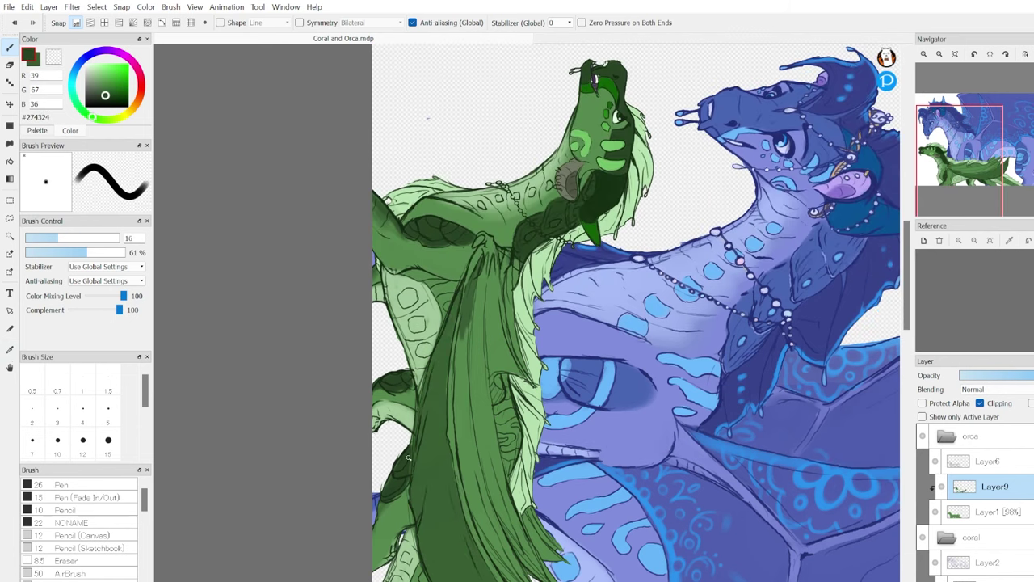
{"action": "key", "text": "bracketleft"}
{"action": "mouse_move", "coordinate": [485, 263]}
{"action": "left_mouse_down"}
{"action": "mouse_move", "coordinate": [463, 324]}
{"action": "mouse_move", "coordinate": [457, 453]}
{"action": "mouse_move", "coordinate": [497, 558]}
{"action": "left_mouse_up"}
{"action": "key", "text": "ctrl+alt+Left"}
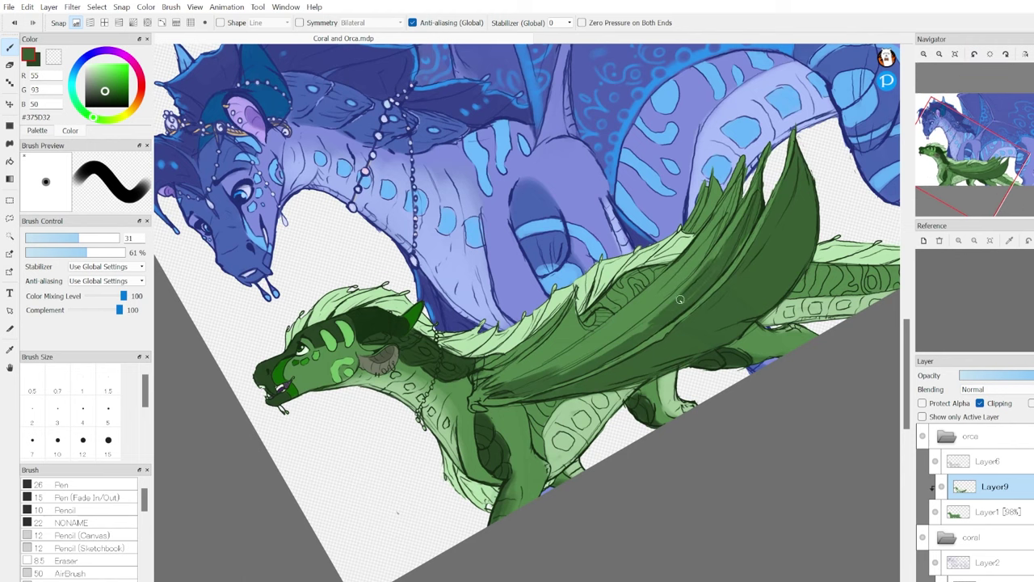
Refine the dark wing membrane between the wing bones, trimming its edges with the transparent colour at brush sizes 9.7 and 14.3.
{"action": "key", "text": "ctrl+alt+Right"}
{"action": "left_click", "coordinate": [44, 237]}
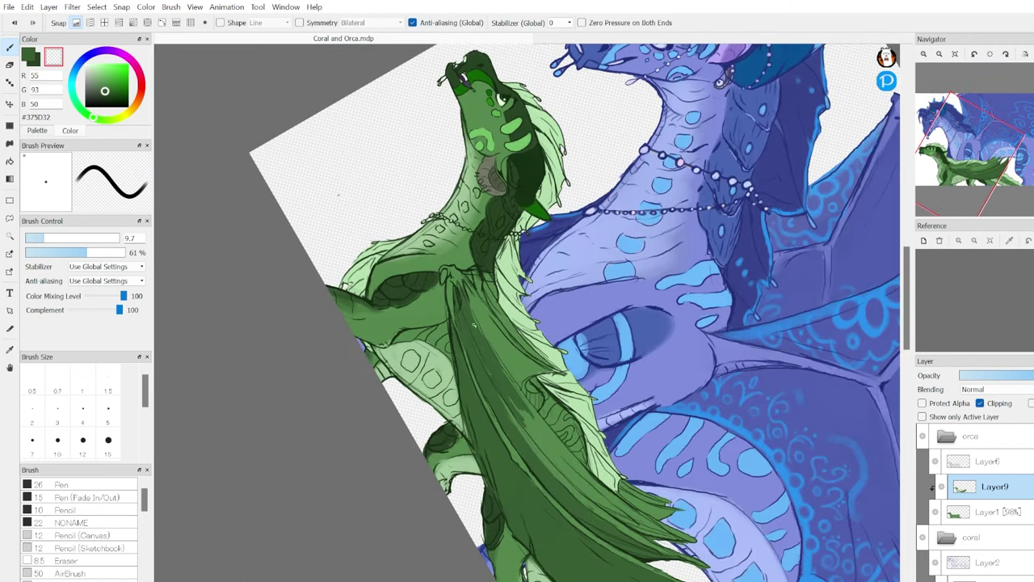
{"action": "left_click_drag", "start_coordinate": [563, 455], "coordinate": [531, 416]}
{"action": "key", "text": "ctrl+alt+Left"}
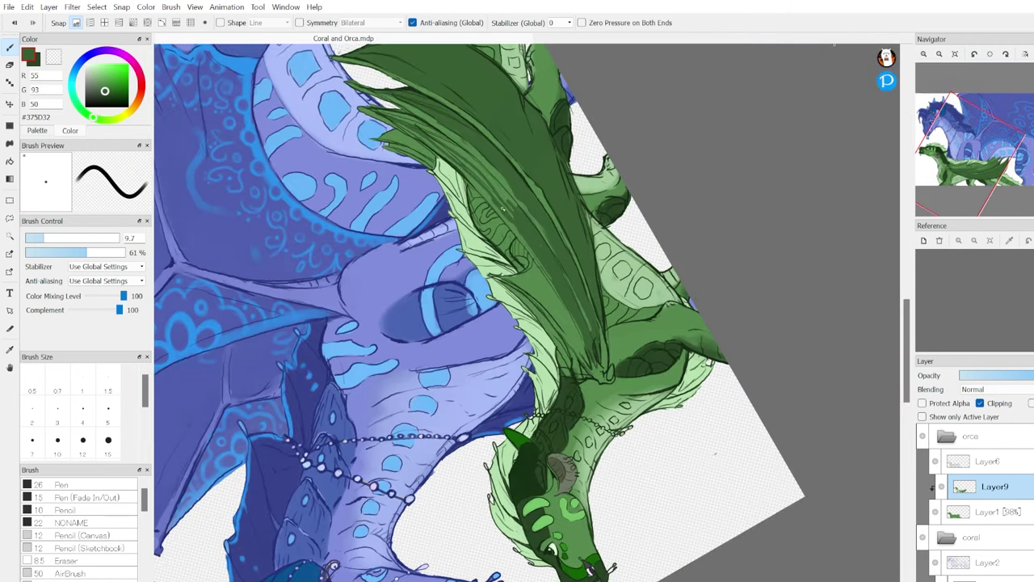
{"action": "key", "text": "bracketright"}
{"action": "key", "text": "bracketleft"}
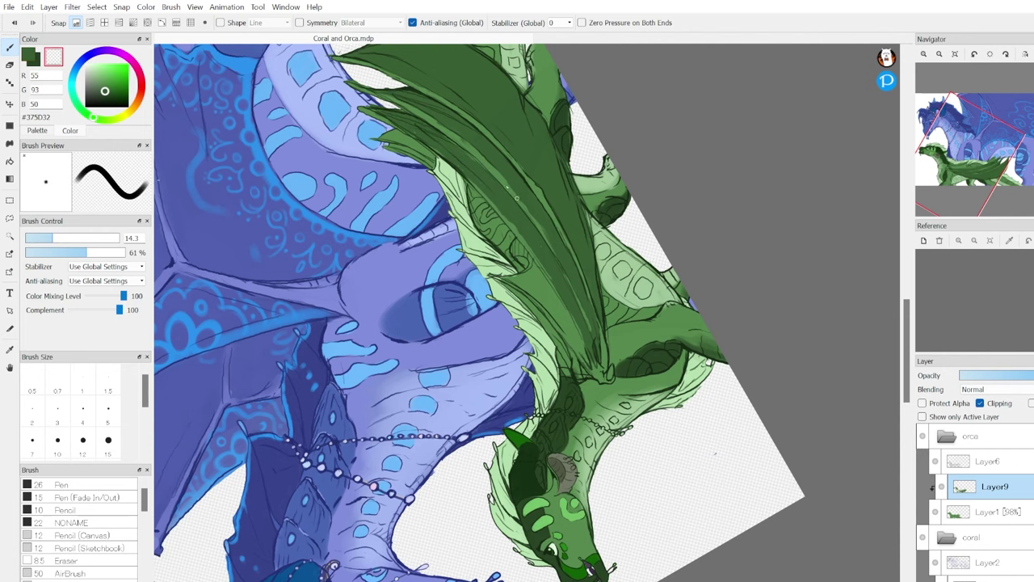
{"action": "key", "text": "ctrl+alt+Right"}
{"action": "key", "text": "ctrl+alt+Left"}
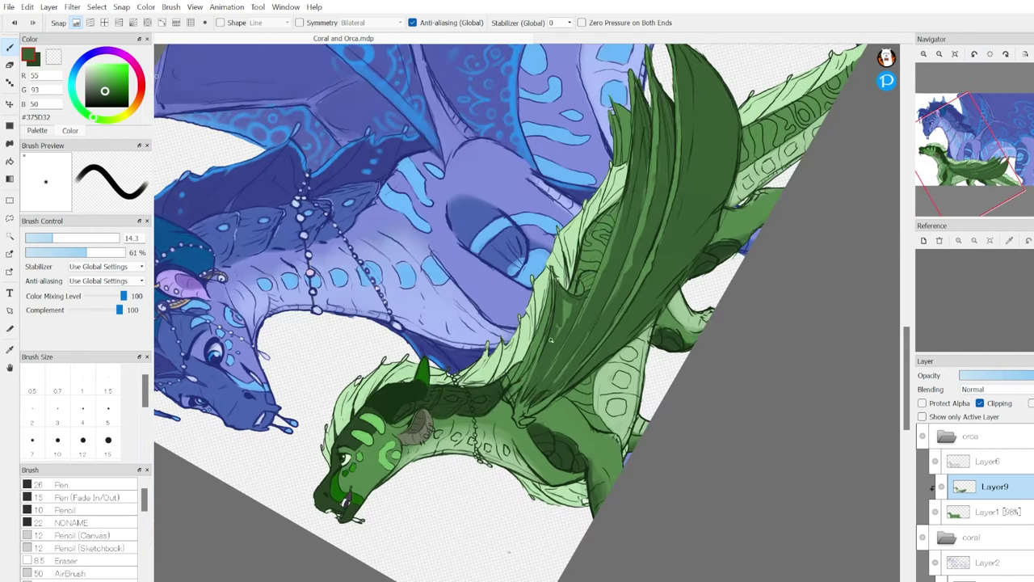
{"action": "key", "text": "ctrl+alt+Right"}
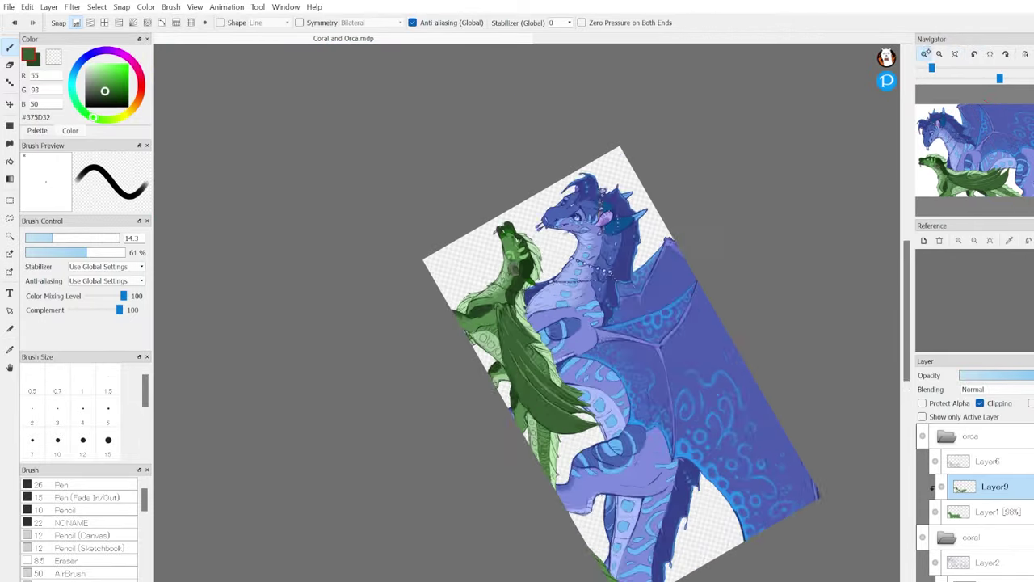
{"action": "key", "text": "ctrl+alt+Left"}
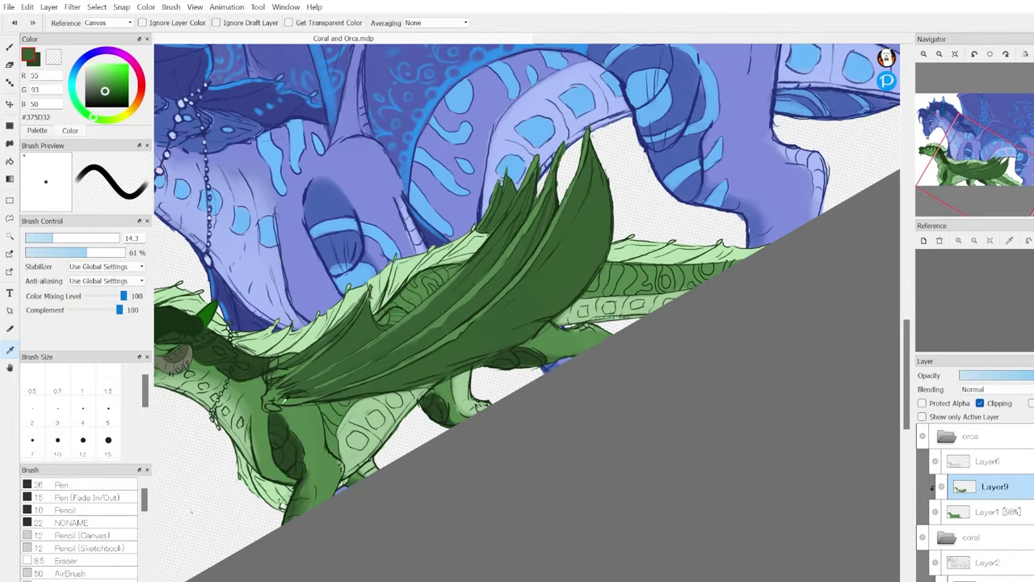
Paint the green dragon's wing claw very dark green (#143012) on Layer9.
{"action": "left_click", "coordinate": [245, 318], "text": "alt"}
{"action": "left_click", "coordinate": [987, 461]}
{"action": "left_click", "coordinate": [994, 486]}
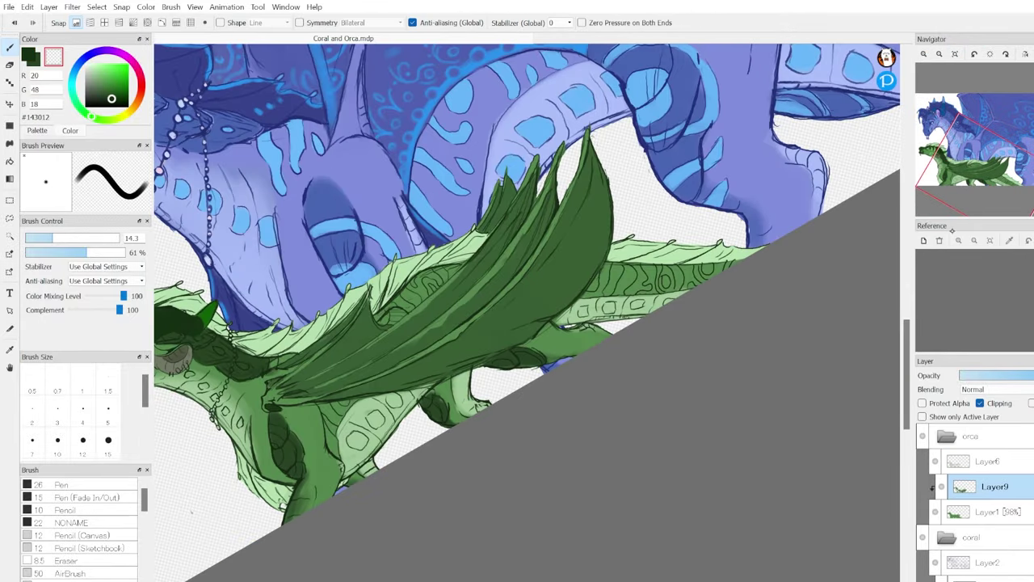
Restore Layer1 to full opacity, show the painted background, and check the whole composition mirrored and upright.
{"action": "key", "text": "ctrl+minus"}
{"action": "left_click", "coordinate": [988, 512]}
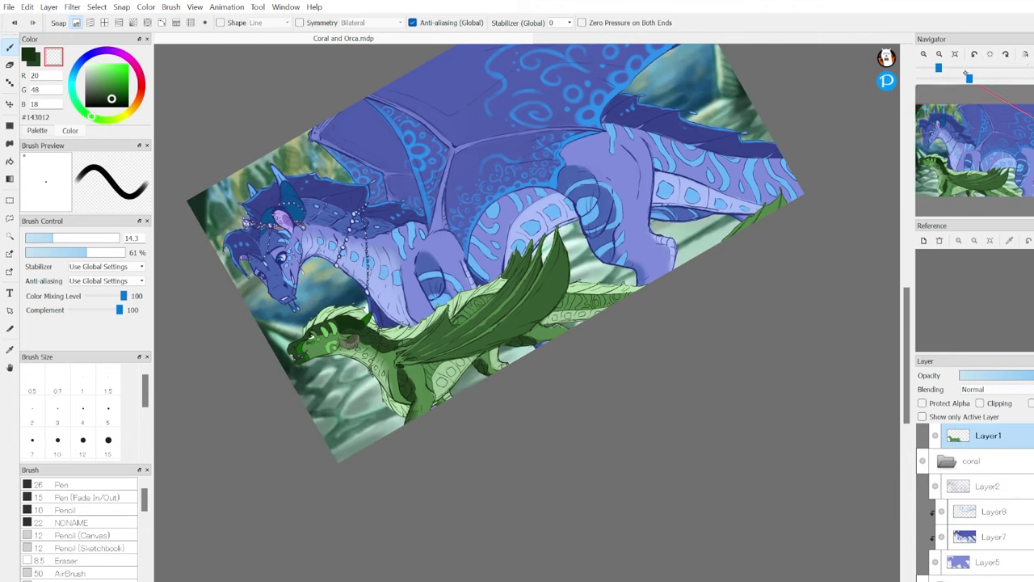
{"action": "key", "text": "h"}
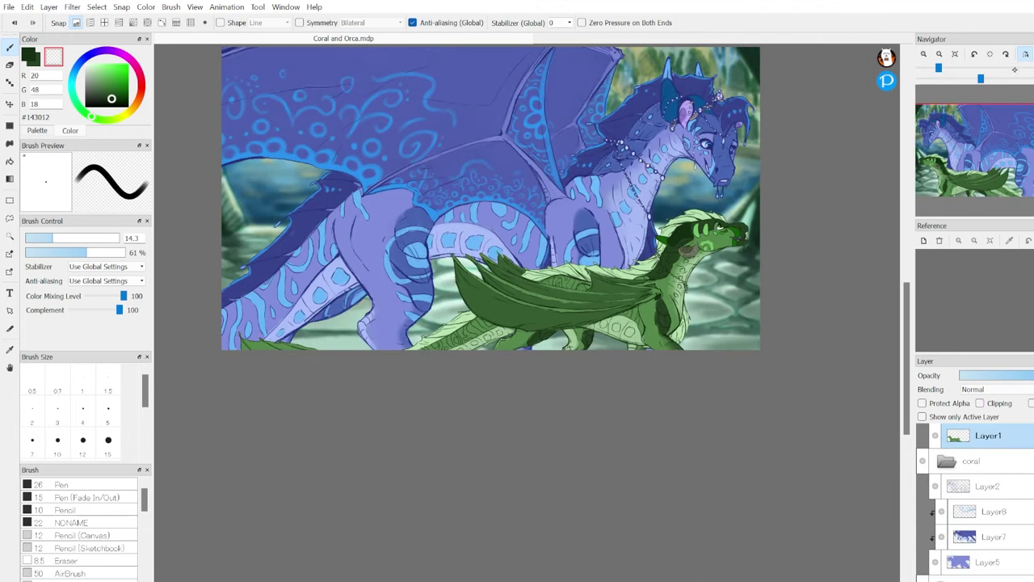
{"action": "key", "text": "h"}
{"action": "key", "text": "ctrl+alt+Up"}
Paint the spots along the green dragon's throat and belly light green (#B1EBA9) on Layer9.
{"action": "scroll", "coordinate": [991, 452], "scroll_direction": "up", "scroll_amount": 2}
{"action": "left_click", "coordinate": [994, 484]}
{"action": "scroll", "coordinate": [347, 242], "scroll_direction": "up", "scroll_amount": 5}
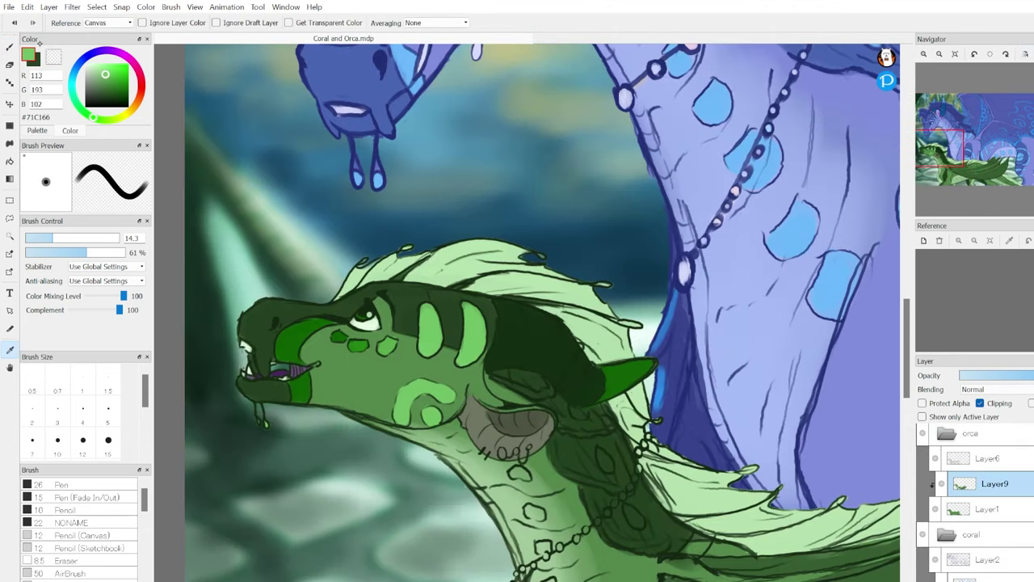
{"action": "left_click", "coordinate": [492, 421], "text": "alt"}
{"action": "left_click", "coordinate": [534, 473], "text": "alt"}
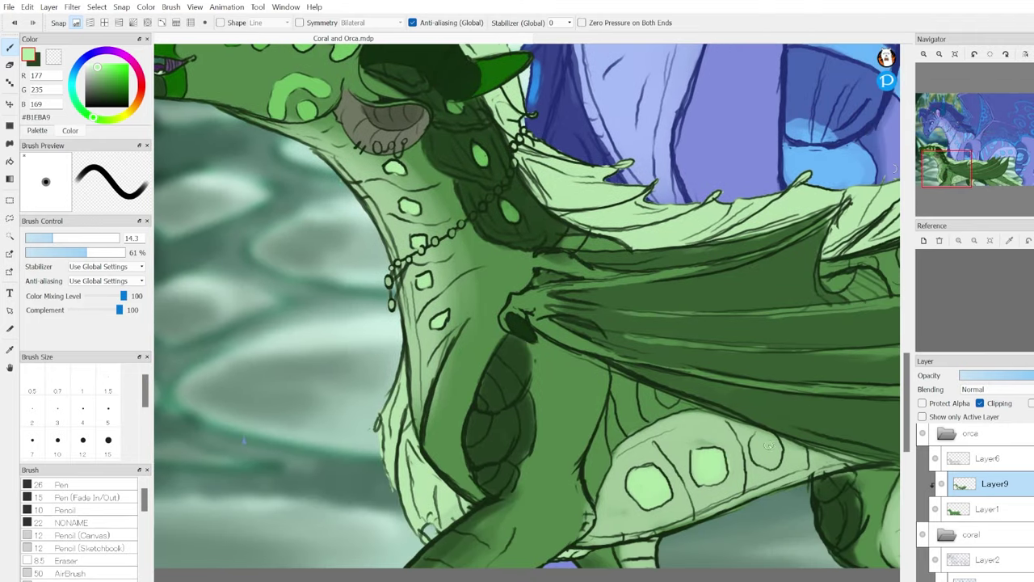
{"action": "left_click", "coordinate": [768, 446]}
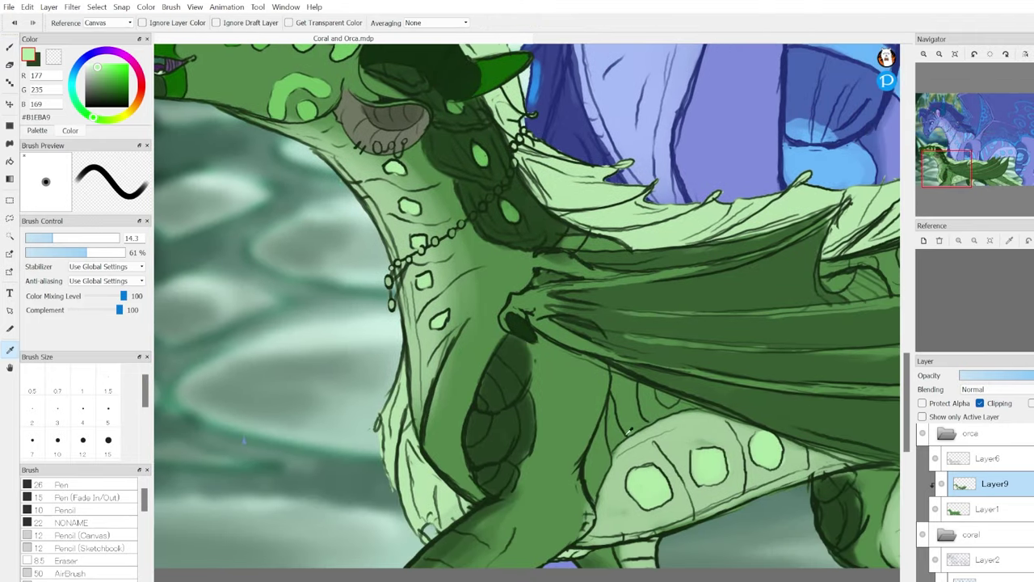
Paint the spots on the underside of the green dragon's tail light green (#ADE7A5).
{"action": "left_click", "coordinate": [626, 557], "text": "alt"}
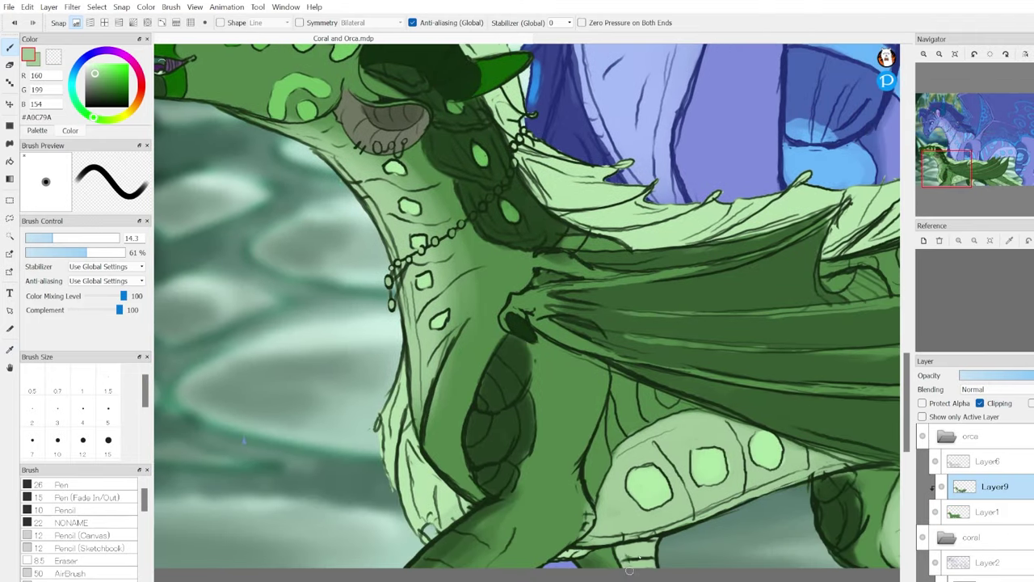
{"action": "left_click", "coordinate": [703, 461], "text": "alt"}
{"action": "left_click_drag", "start_coordinate": [849, 453], "coordinate": [890, 178]}
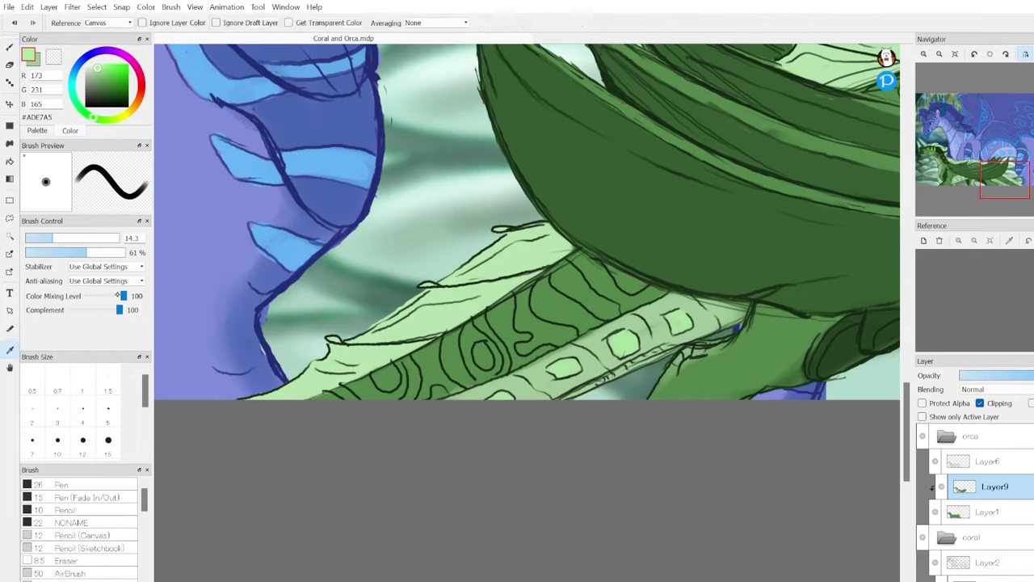
Paint bright green stripes (#71C166 and #6BB860) over the dark patches on the green dragon's front and hind legs.
{"action": "left_click_drag", "start_coordinate": [360, 333], "coordinate": [346, 300]}
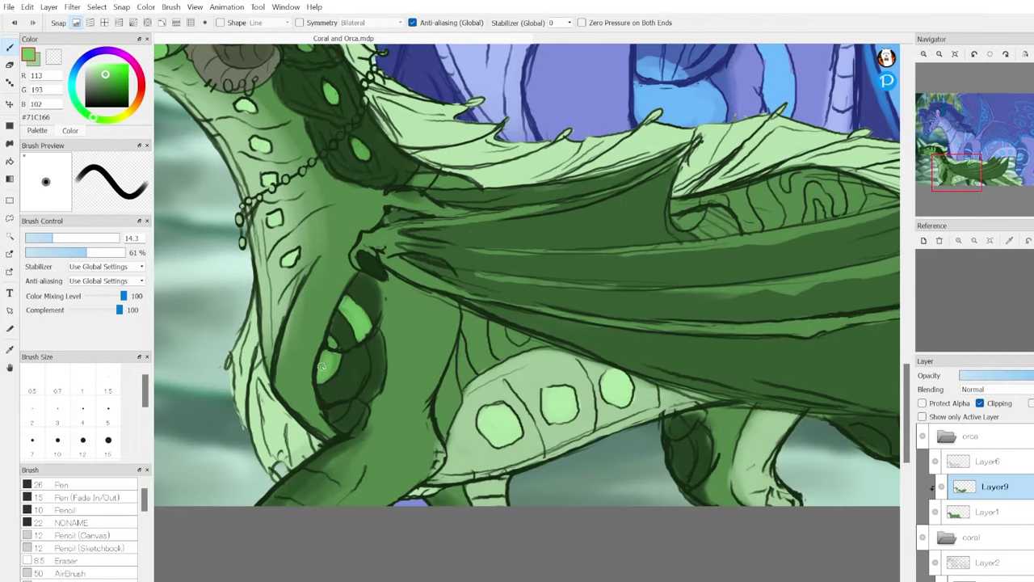
{"action": "mouse_move", "coordinate": [321, 366]}
{"action": "left_mouse_down"}
{"action": "mouse_move", "coordinate": [373, 393]}
{"action": "mouse_move", "coordinate": [359, 344]}
{"action": "left_mouse_up"}
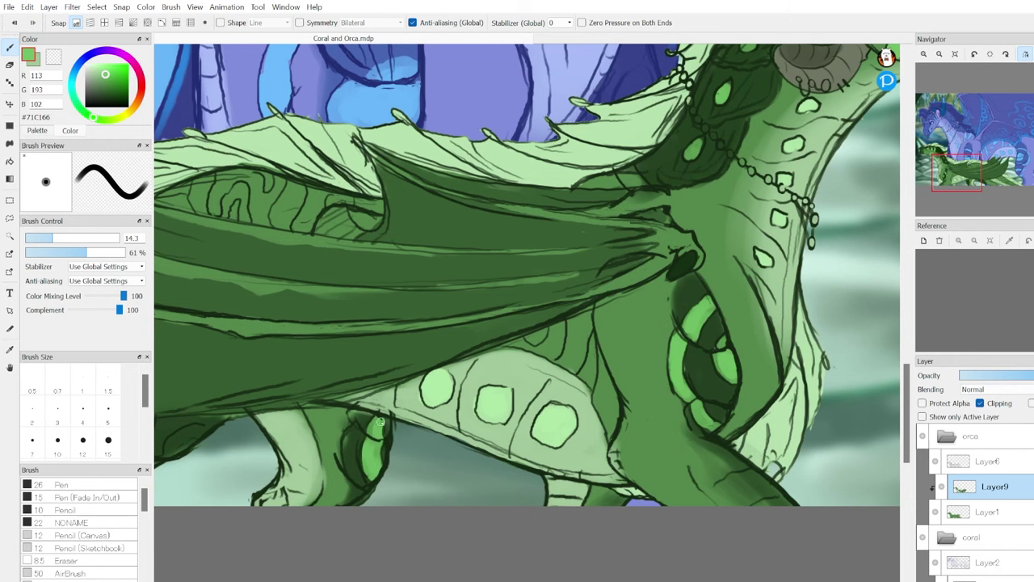
{"action": "left_click", "coordinate": [374, 453], "text": "alt"}
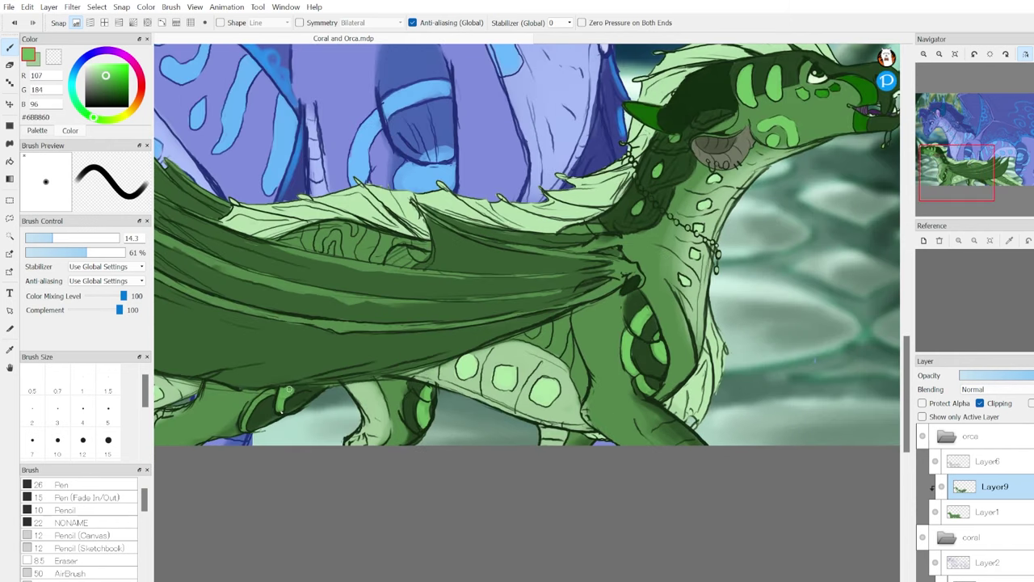
{"action": "key", "text": "h"}
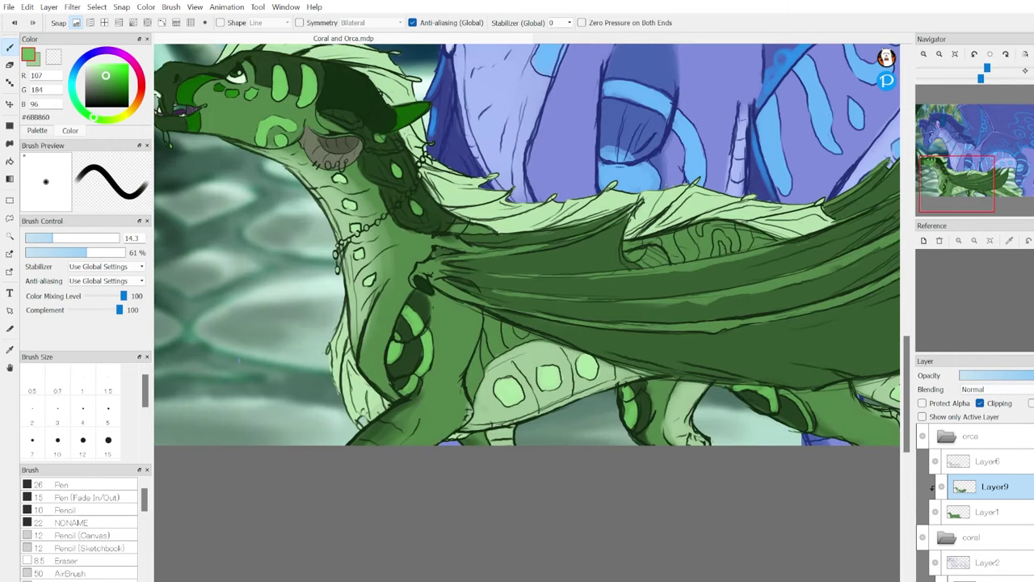
Fill the swirl markings behind the green dragon's foreleg and along its back above the wing with bright green (#6AB75F) on Layer9.
{"action": "left_click_drag", "start_coordinate": [986, 185], "coordinate": [1010, 181]}
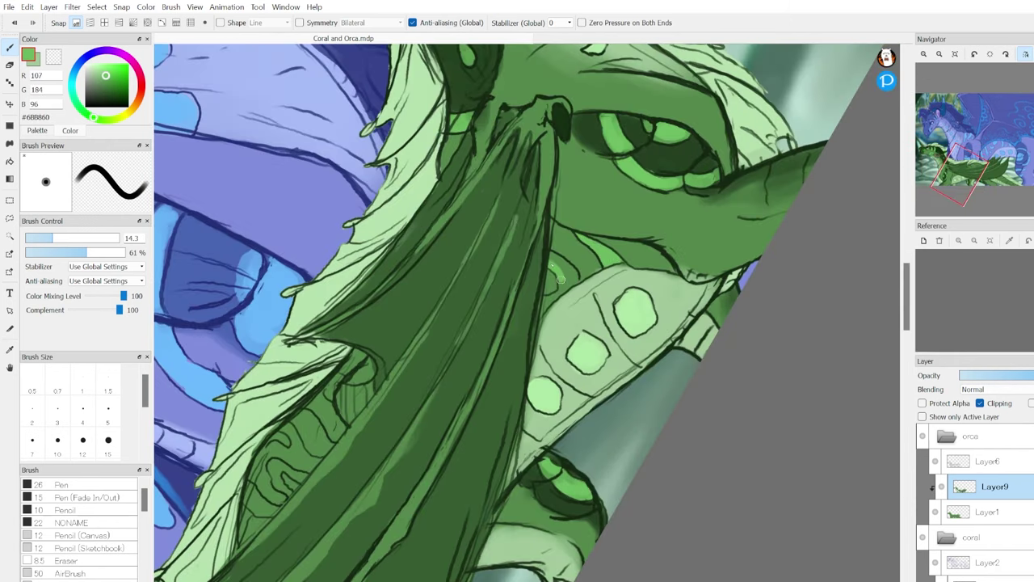
{"action": "left_click_drag", "start_coordinate": [981, 78], "coordinate": [960, 77]}
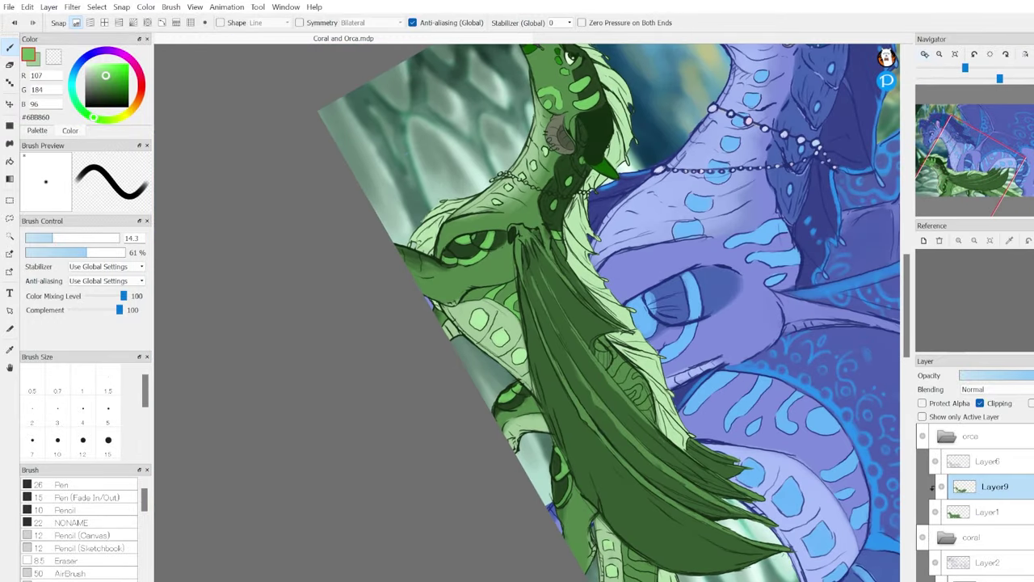
{"action": "key", "text": "ctrl+Up"}
{"action": "key", "text": "c"}
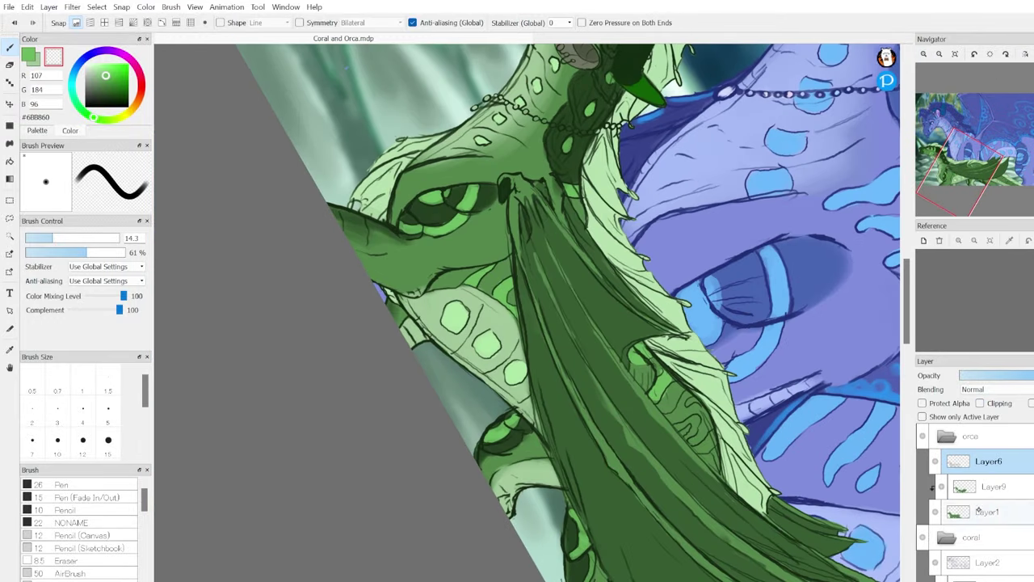
{"action": "key", "text": "ctrl+Down"}
{"action": "left_click", "coordinate": [639, 365], "text": "alt"}
{"action": "left_click", "coordinate": [660, 369], "text": "alt"}
{"action": "left_click_drag", "start_coordinate": [655, 364], "coordinate": [660, 369]}
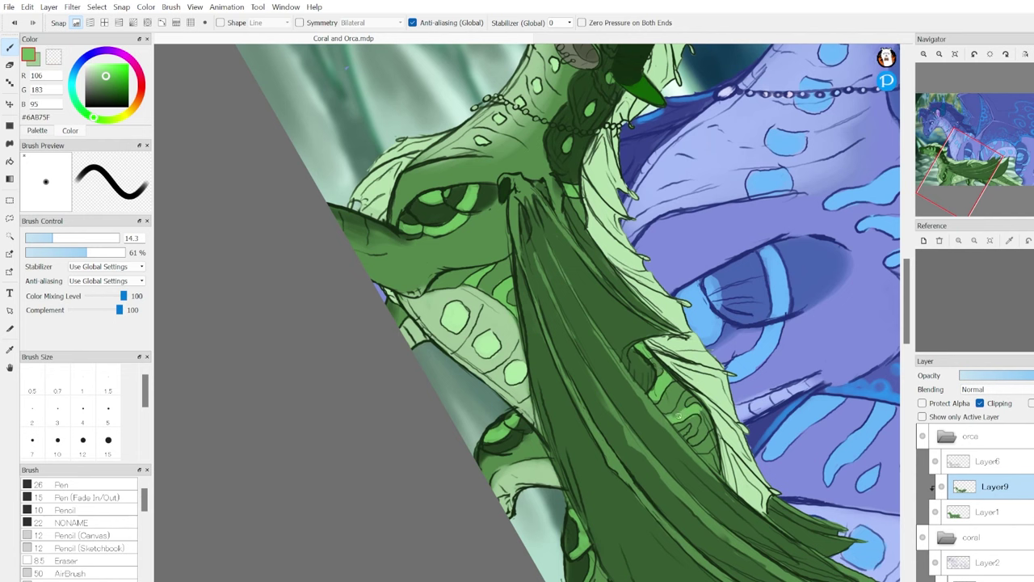
Fill the swirl markings along the green dragon's tail with bright green (#6AB75F) and check the whole composition.
{"action": "scroll", "coordinate": [716, 452], "scroll_direction": "down", "scroll_amount": 5}
{"action": "left_click", "coordinate": [1024, 55]}
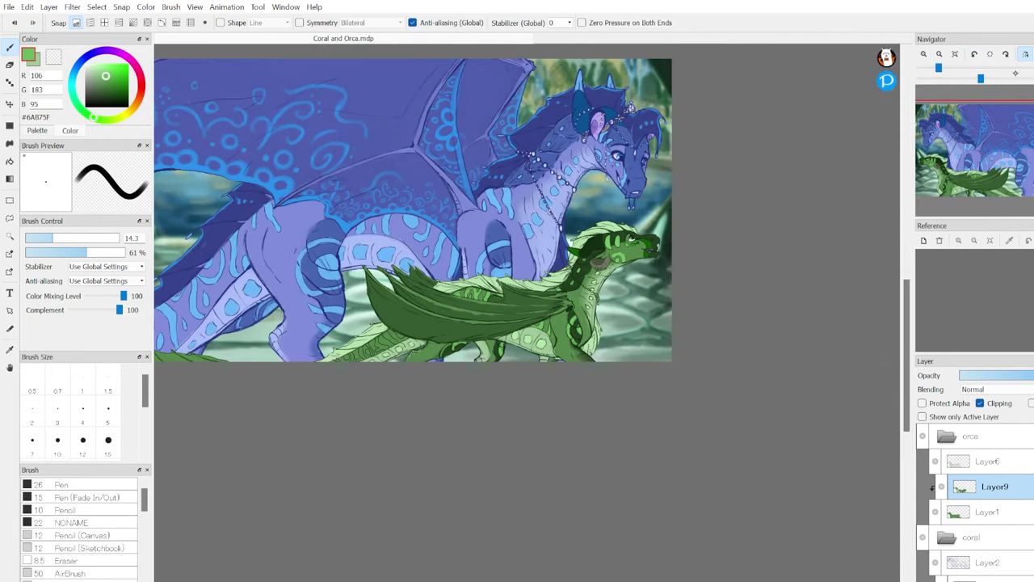
{"action": "scroll", "coordinate": [614, 243], "scroll_direction": "up", "scroll_amount": 5}
{"action": "left_click_drag", "start_coordinate": [582, 219], "coordinate": [646, 257]}
{"action": "left_click_drag", "start_coordinate": [578, 279], "coordinate": [643, 319]}
{"action": "mouse_move", "coordinate": [582, 335]}
{"action": "left_mouse_down"}
{"action": "mouse_move", "coordinate": [641, 348]}
{"action": "mouse_move", "coordinate": [575, 493]}
{"action": "left_mouse_up"}
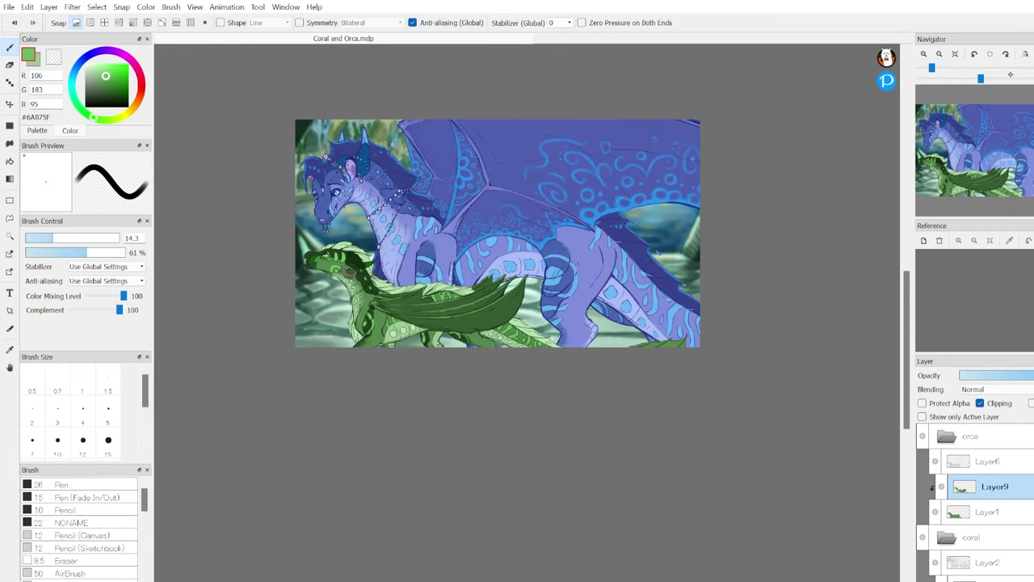
Hide Layer7 and draw dark blue (#222E73) swirl outlines on the blue dragon's flank on Layer2, brush size 5 at 77% opacity.
{"action": "left_click", "coordinate": [989, 563]}
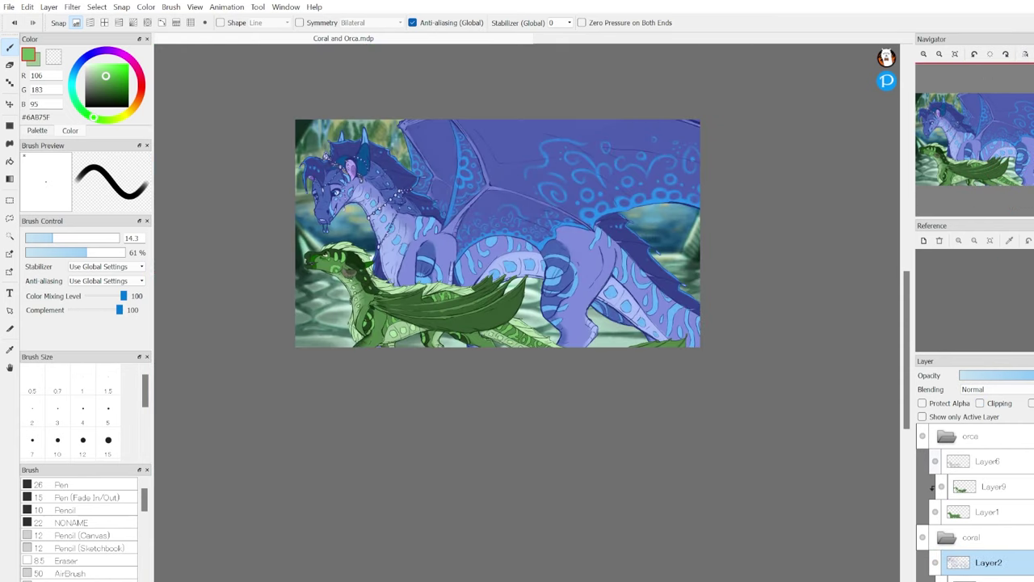
{"action": "scroll", "coordinate": [978, 501], "scroll_direction": "down", "scroll_amount": 2}
{"action": "left_click", "coordinate": [935, 531]}
{"action": "key", "text": "e"}
{"action": "scroll", "coordinate": [814, 327], "scroll_direction": "up", "scroll_amount": 4}
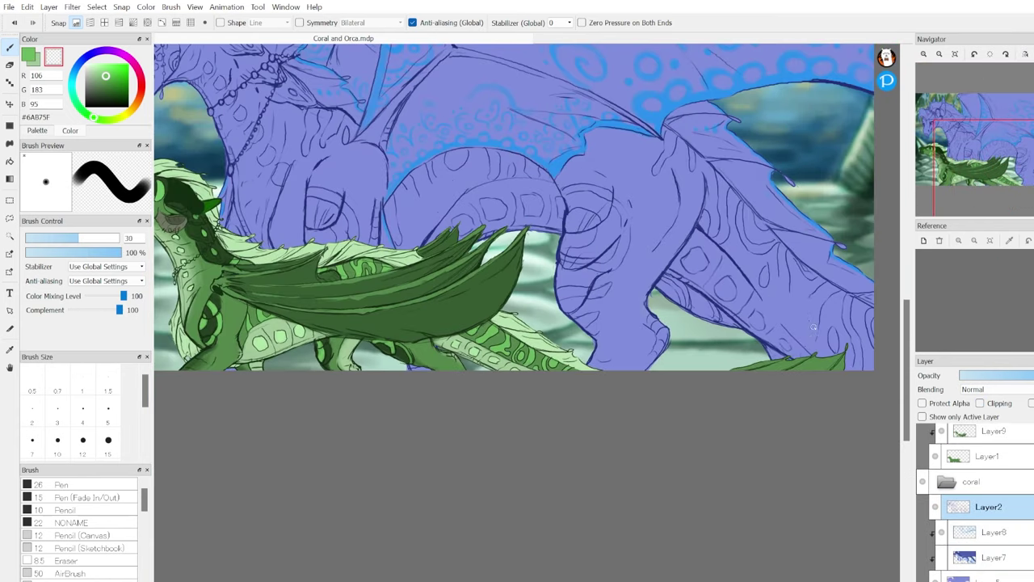
{"action": "key", "text": "e"}
{"action": "scroll", "coordinate": [814, 326], "scroll_direction": "up", "scroll_amount": 2}
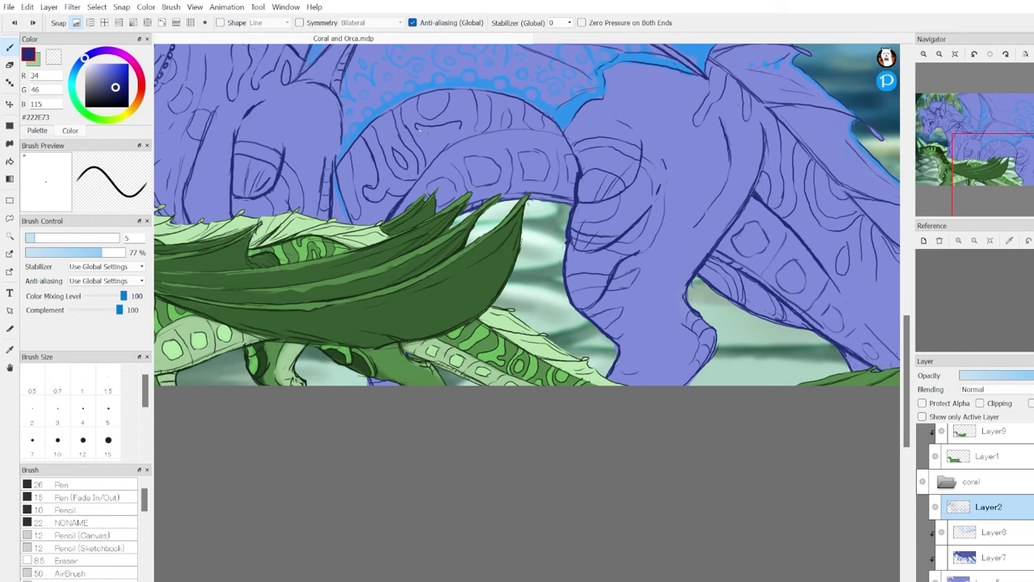
Draw more dark blue (#222E73) swirl marking outlines down the blue dragon's tail on Layer2.
{"action": "key", "text": "h"}
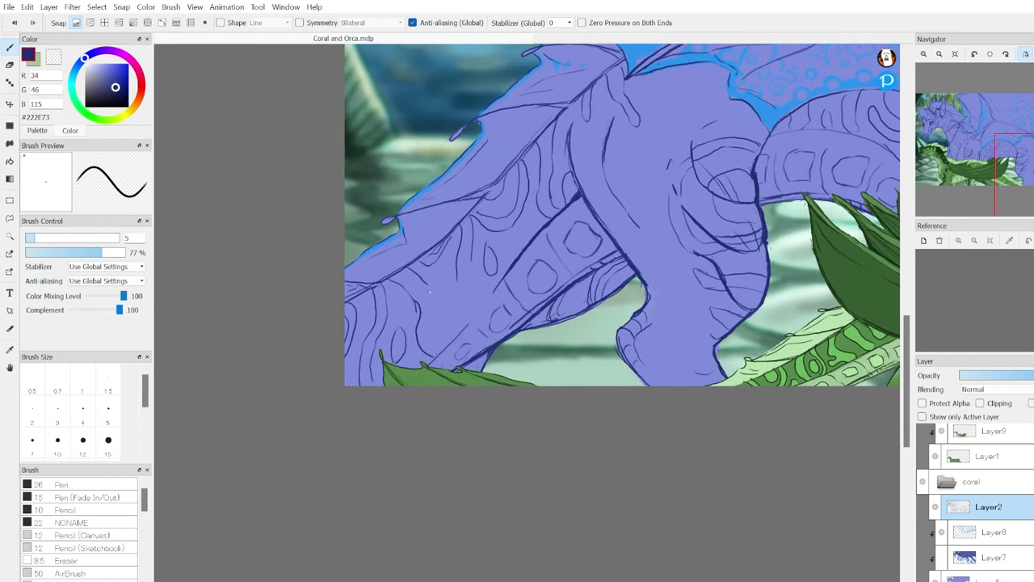
{"action": "left_click_drag", "start_coordinate": [489, 351], "coordinate": [428, 331]}
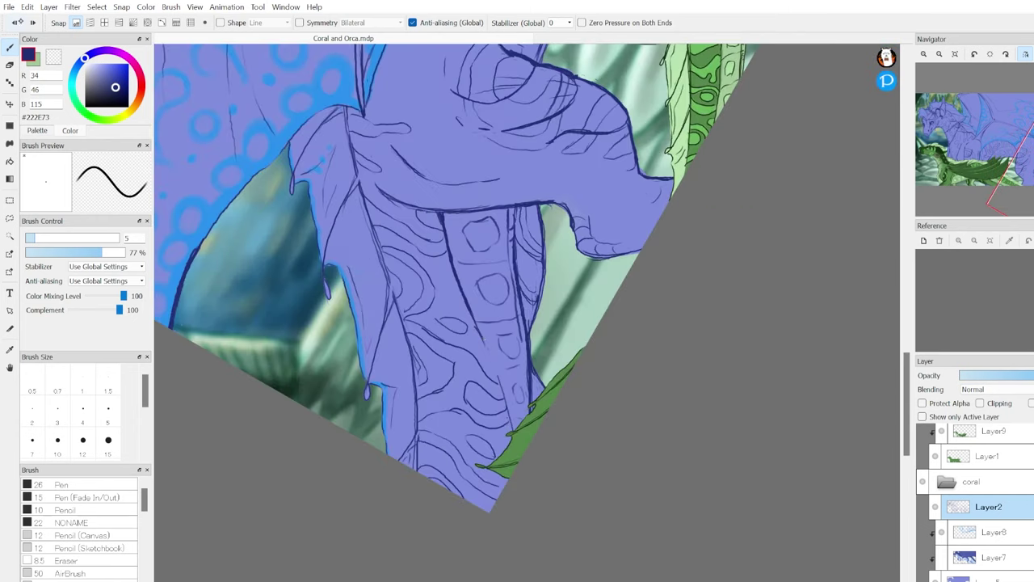
{"action": "key", "text": "e"}
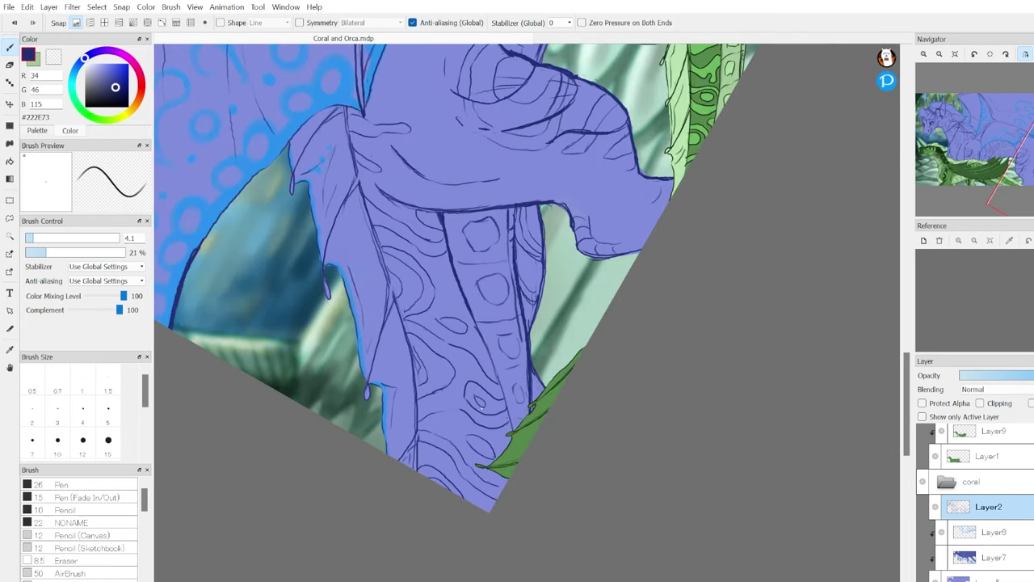
Show Layer7 again and fill the blue dragon's swirl markings on it with light blue (#66B5FA) at brush size 15.
{"action": "key", "text": "ctrl+0"}
{"action": "scroll", "coordinate": [564, 301], "scroll_direction": "up", "scroll_amount": 5}
{"action": "left_click", "coordinate": [563, 301], "text": "alt"}
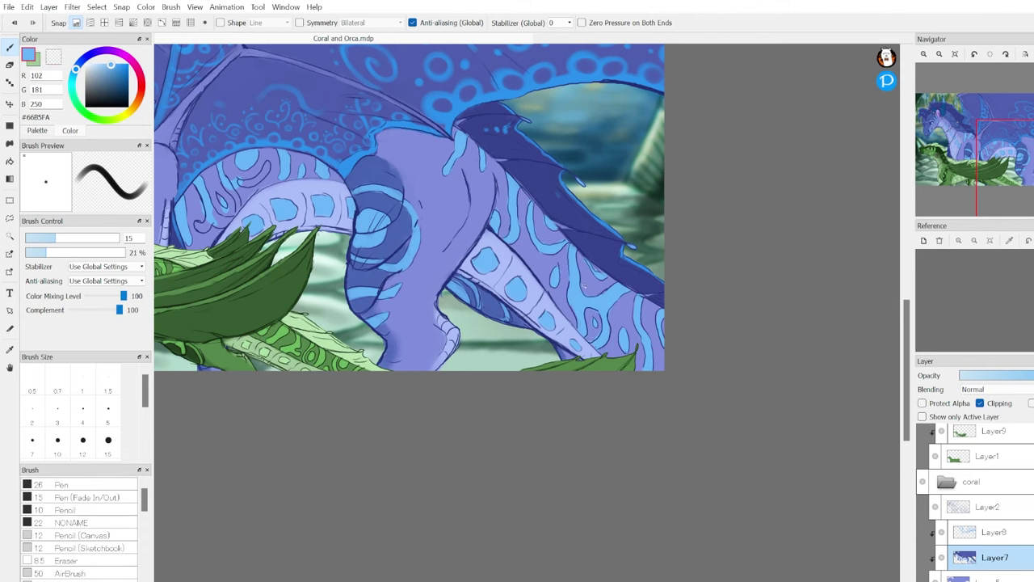
{"action": "scroll", "coordinate": [583, 284], "scroll_direction": "up", "scroll_amount": 3}
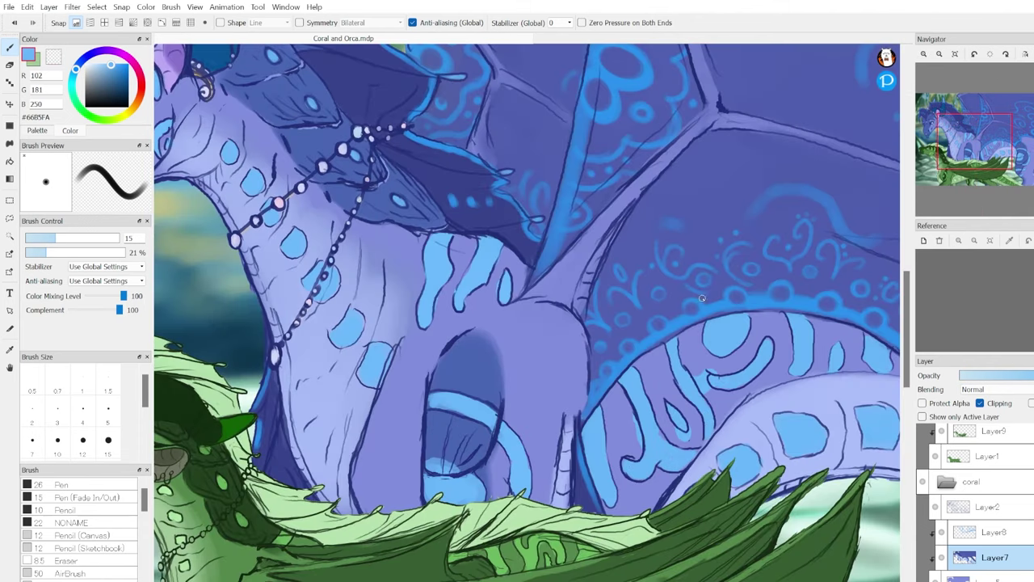
{"action": "scroll", "coordinate": [527, 313], "scroll_direction": "down", "scroll_amount": 5}
Paint pale blue (#AAD4FA) spots and tips on the blue dragon's mane scales and fins on Layer7, brush size 15.
{"action": "left_click", "coordinate": [725, 210], "text": "alt"}
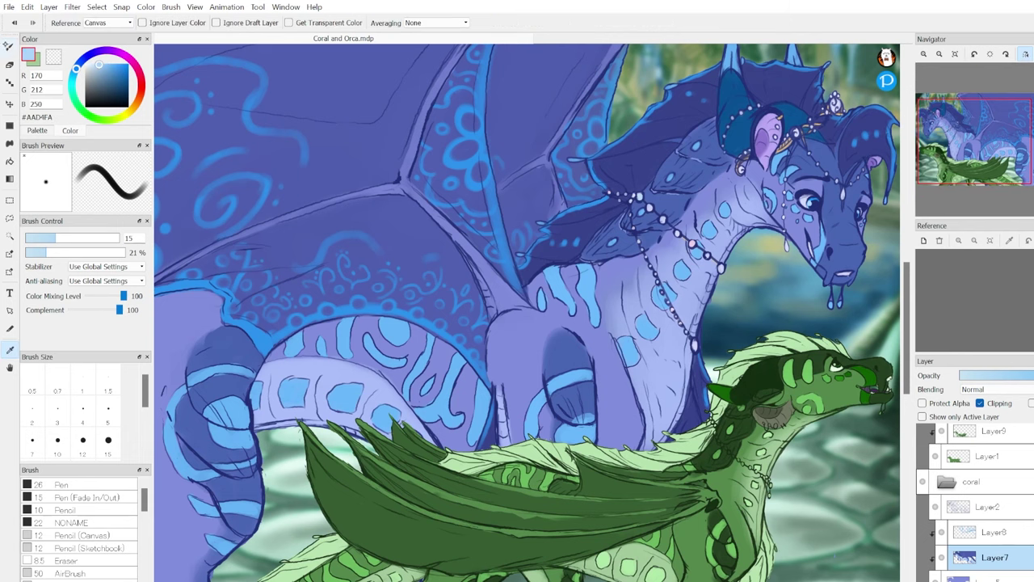
{"action": "scroll", "coordinate": [699, 250], "scroll_direction": "up", "scroll_amount": 3}
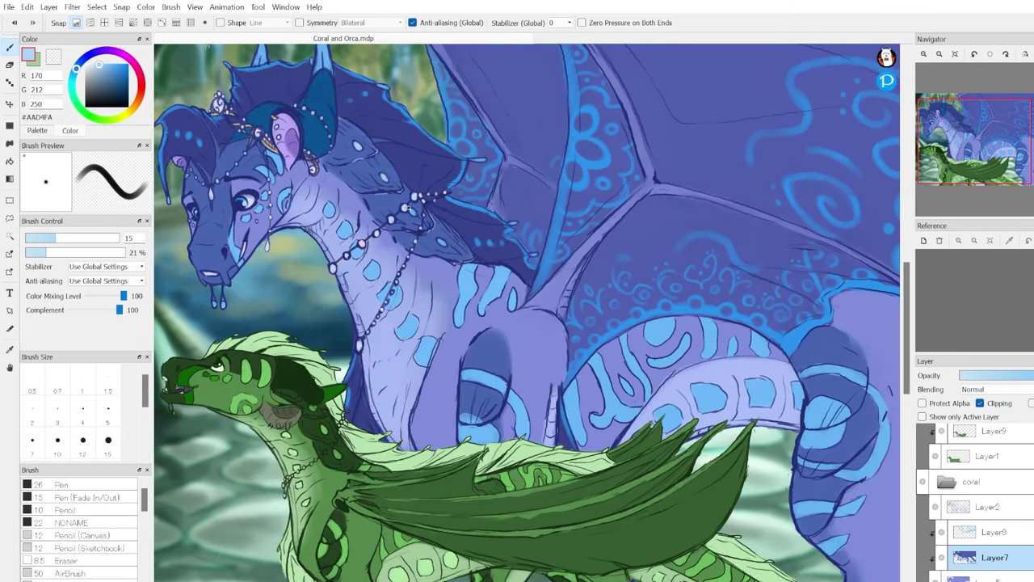
{"action": "scroll", "coordinate": [458, 257], "scroll_direction": "up", "scroll_amount": 3}
{"action": "scroll", "coordinate": [394, 239], "scroll_direction": "down", "scroll_amount": 3}
{"action": "scroll", "coordinate": [404, 267], "scroll_direction": "down", "scroll_amount": 2}
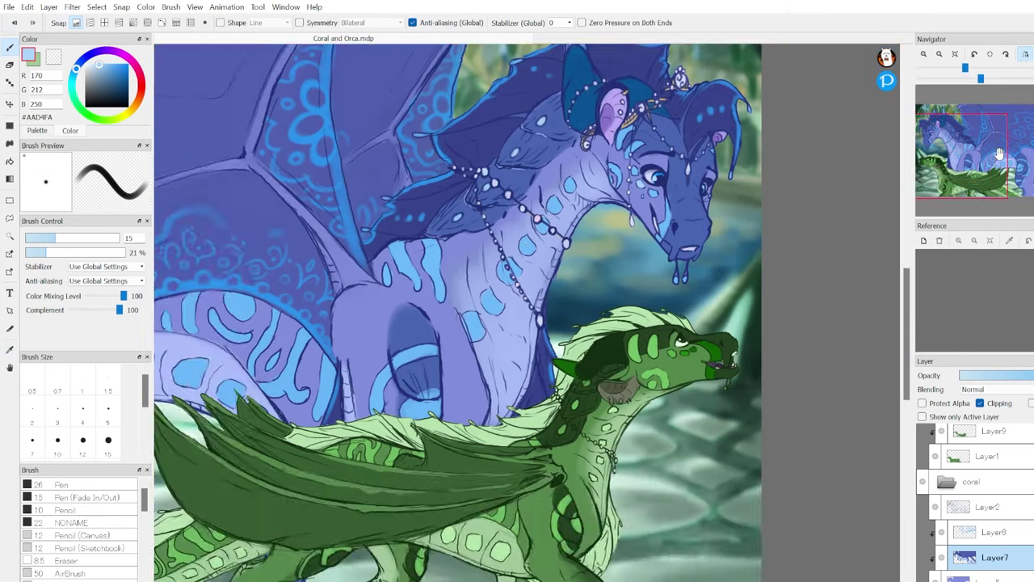
{"action": "scroll", "coordinate": [421, 324], "scroll_direction": "up", "scroll_amount": 3}
{"action": "scroll", "coordinate": [430, 350], "scroll_direction": "down", "scroll_amount": 2}
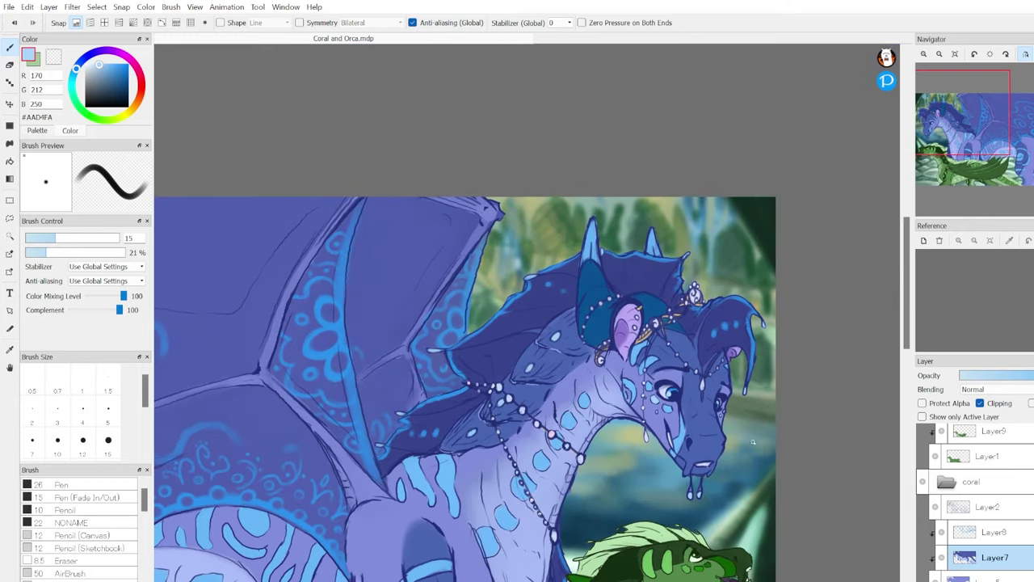
Add pale blue (#AAD4FA) dots inside the circles of the blue dragon's wing pattern, using brush sizes 13.2 and 16.
{"action": "scroll", "coordinate": [753, 441], "scroll_direction": "down", "scroll_amount": 3}
{"action": "scroll", "coordinate": [485, 363], "scroll_direction": "up", "scroll_amount": 2}
{"action": "scroll", "coordinate": [328, 352], "scroll_direction": "up", "scroll_amount": 2}
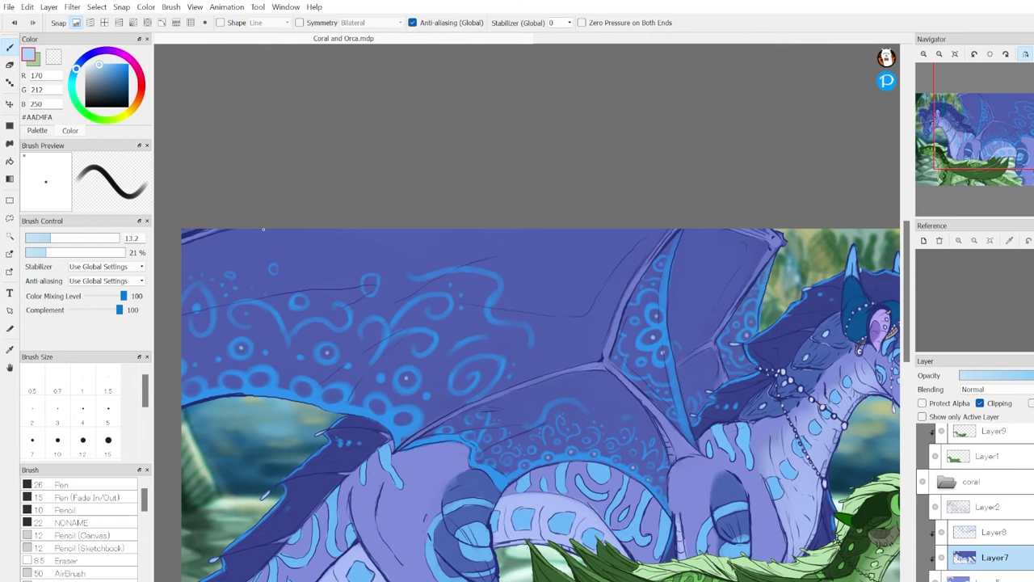
{"action": "scroll", "coordinate": [431, 382], "scroll_direction": "down", "scroll_amount": 3}
{"action": "scroll", "coordinate": [431, 382], "scroll_direction": "up", "scroll_amount": 2}
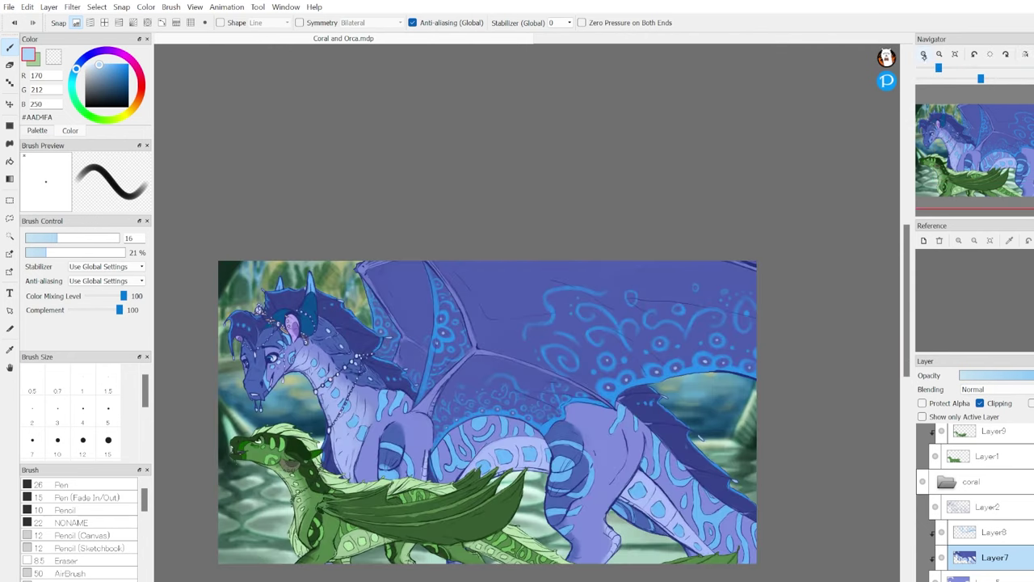
Paint the tips of the green dragon's crest and back fin deep green (#156409) on Layer9.
{"action": "scroll", "coordinate": [432, 390], "scroll_direction": "up", "scroll_amount": 3}
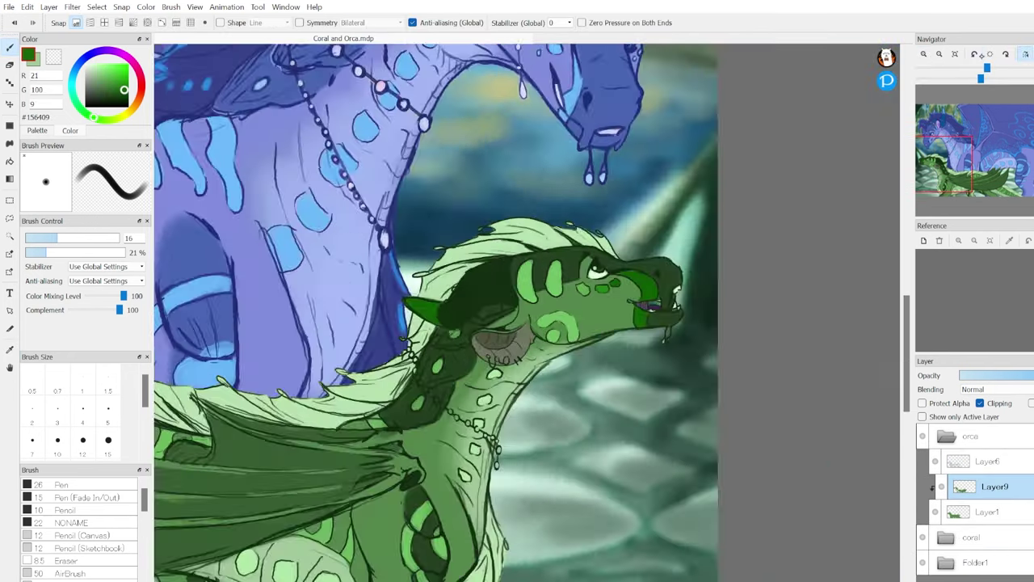
{"action": "left_click", "coordinate": [431, 390], "text": "alt"}
{"action": "scroll", "coordinate": [526, 313], "scroll_direction": "up", "scroll_amount": 3}
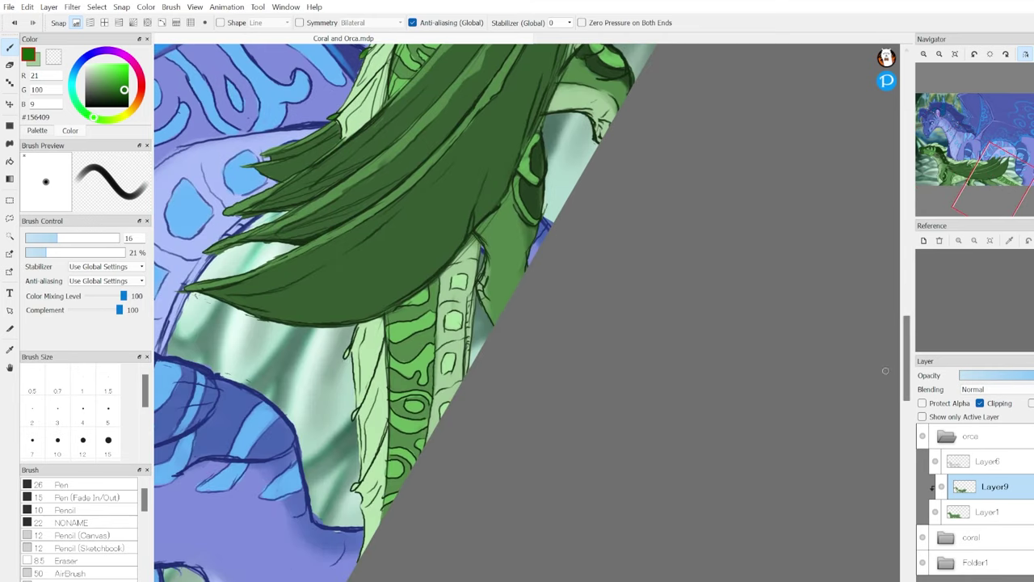
{"action": "scroll", "coordinate": [933, 111], "scroll_direction": "down", "scroll_amount": 3}
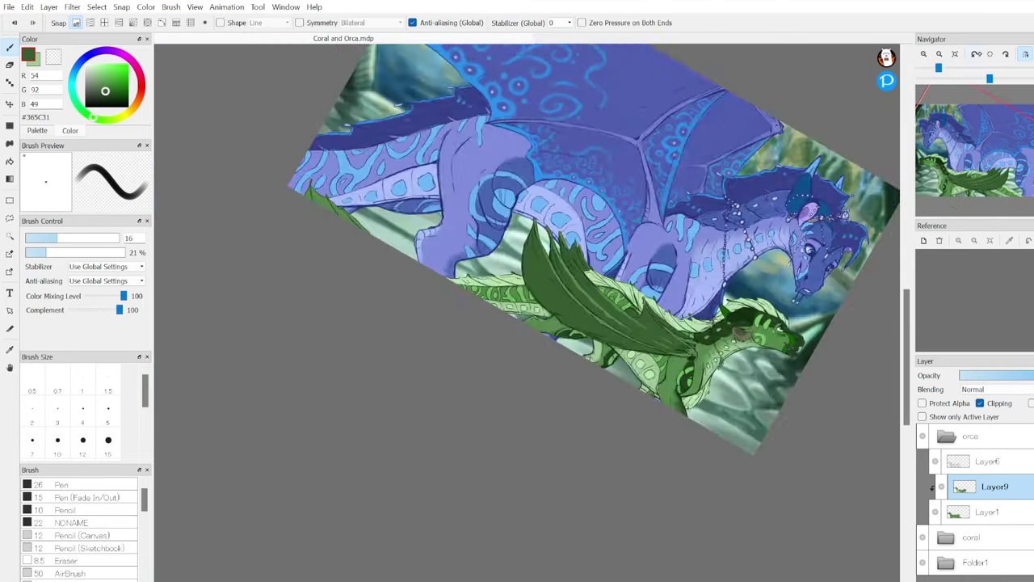
Sample pale blue (#BAD8F4) from the blue dragon's head and set the brush size to 10.8.
{"action": "scroll", "coordinate": [933, 112], "scroll_direction": "up", "scroll_amount": 3}
{"action": "left_click", "coordinate": [933, 111]}
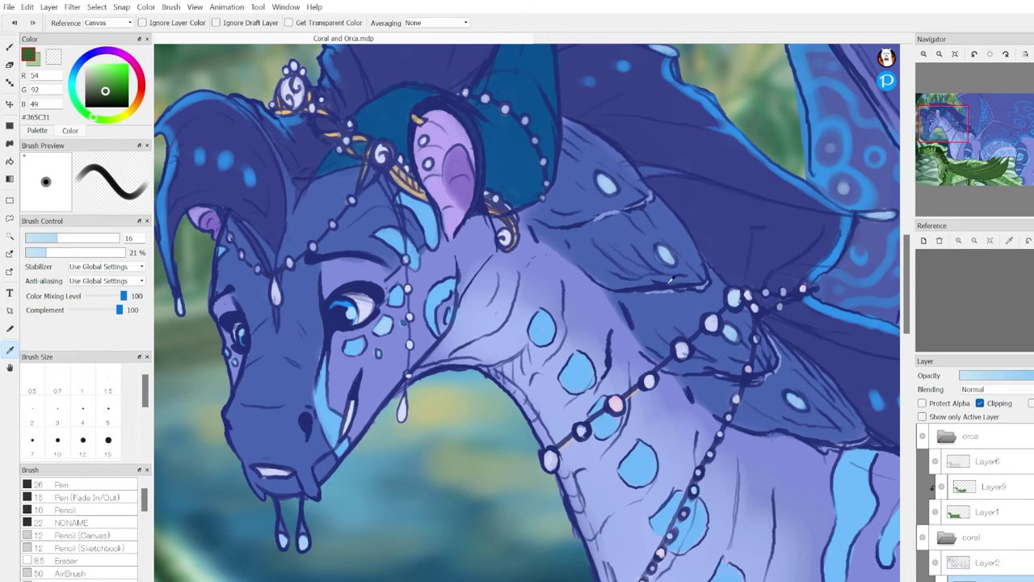
{"action": "left_click", "coordinate": [269, 127], "text": "alt"}
{"action": "left_click", "coordinate": [942, 150]}
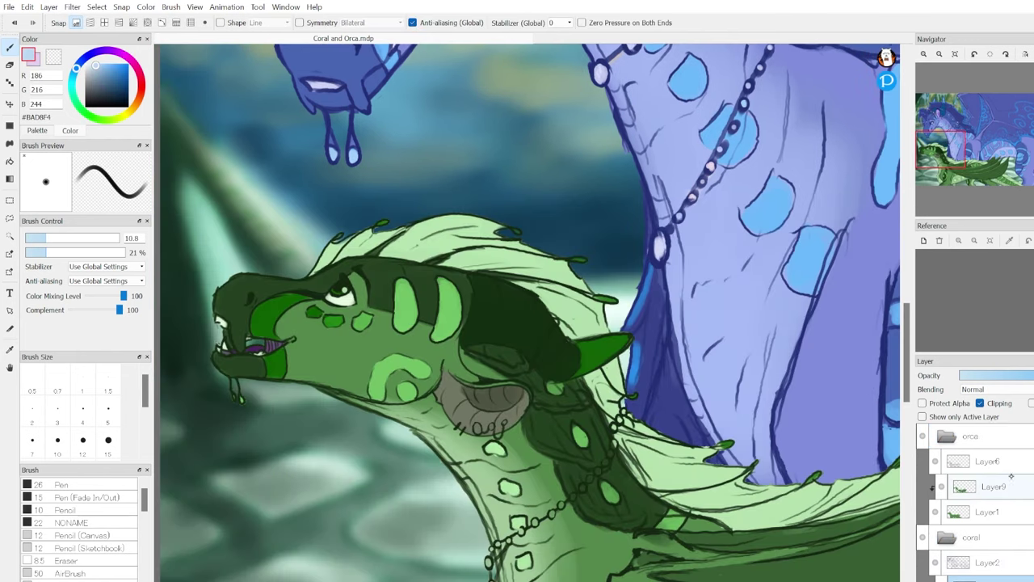
Colour the rings on the green dragon's ear gold (#C8A013) on Layer9, brush size 5.2.
{"action": "left_click", "coordinate": [988, 460]}
{"action": "scroll", "coordinate": [420, 531], "scroll_direction": "up", "scroll_amount": 3}
{"action": "left_click", "coordinate": [994, 486]}
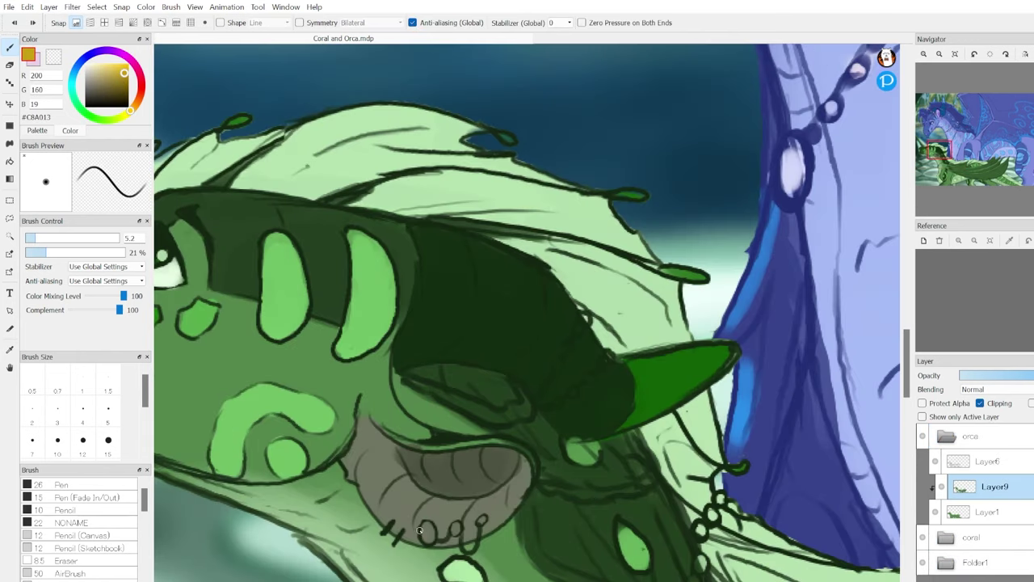
{"action": "left_click", "coordinate": [484, 522], "text": "alt"}
{"action": "scroll", "coordinate": [483, 522], "scroll_direction": "down", "scroll_amount": 4}
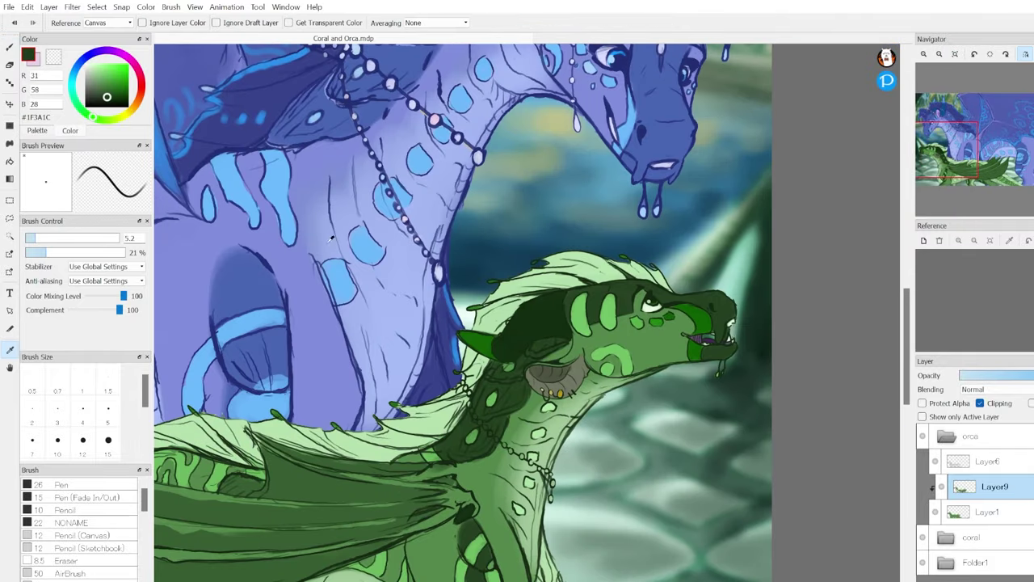
Fill the green dragon's necklace beads and pendants with gold shades #B59416, #C5AF59 and #D9C98B at brush size 6.1.
{"action": "left_click", "coordinate": [467, 390], "text": "alt"}
{"action": "left_click", "coordinate": [1002, 174]}
{"action": "key", "text": "alt"}
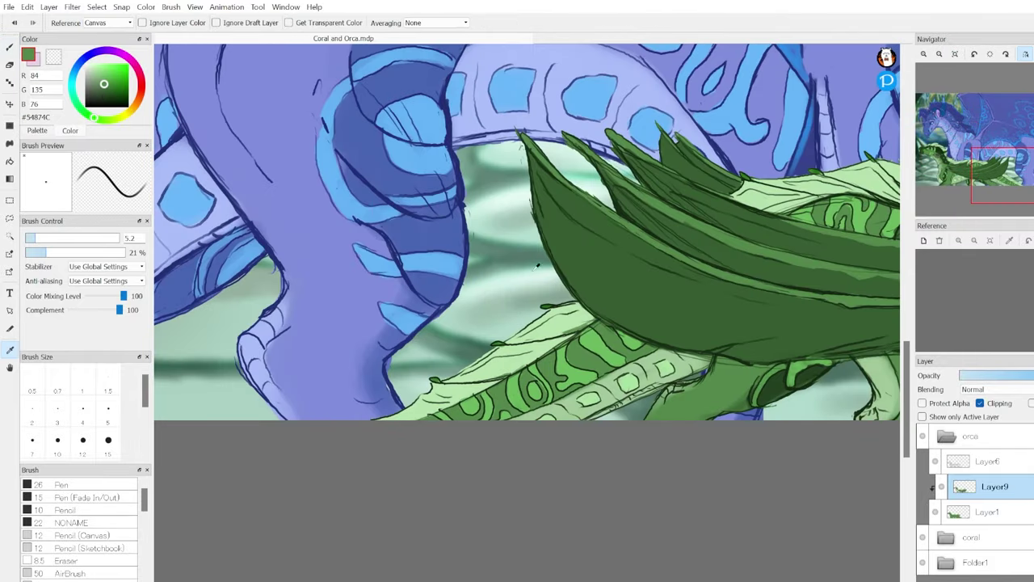
{"action": "left_click", "coordinate": [964, 159]}
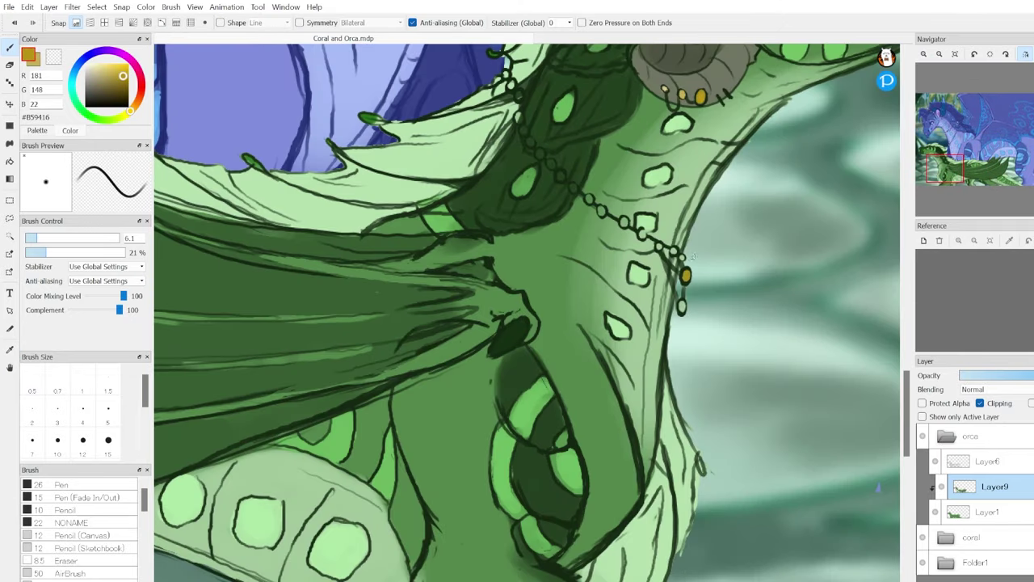
{"action": "left_click", "coordinate": [517, 346], "text": "alt"}
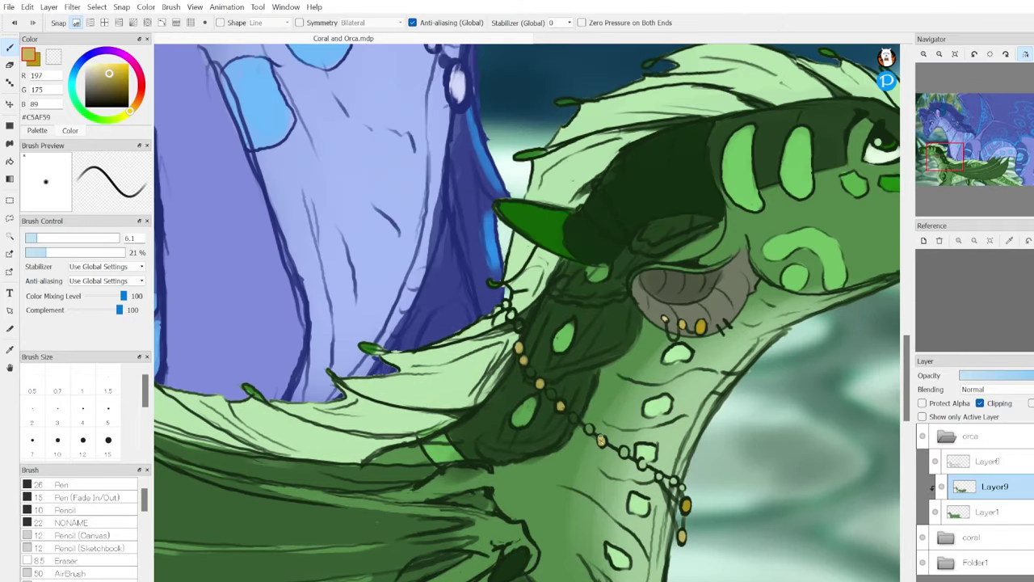
{"action": "left_click", "coordinate": [512, 315], "text": "alt"}
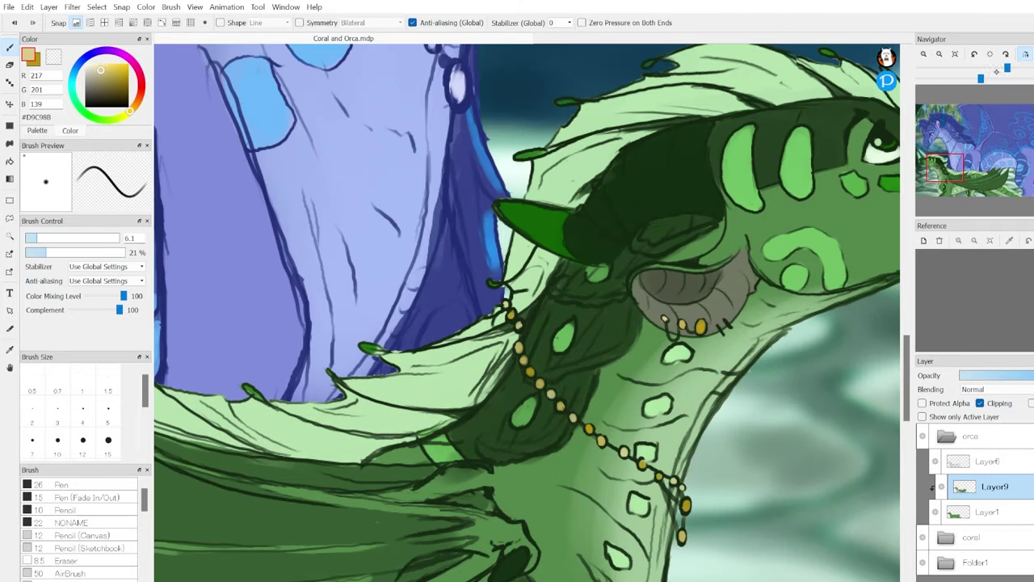
Dot two rows of gold beads around the base of the green dragon's horn, using #C09B16 at brush size 5.
{"action": "scroll", "coordinate": [575, 421], "scroll_direction": "down", "scroll_amount": 2}
{"action": "scroll", "coordinate": [566, 323], "scroll_direction": "up", "scroll_amount": 3}
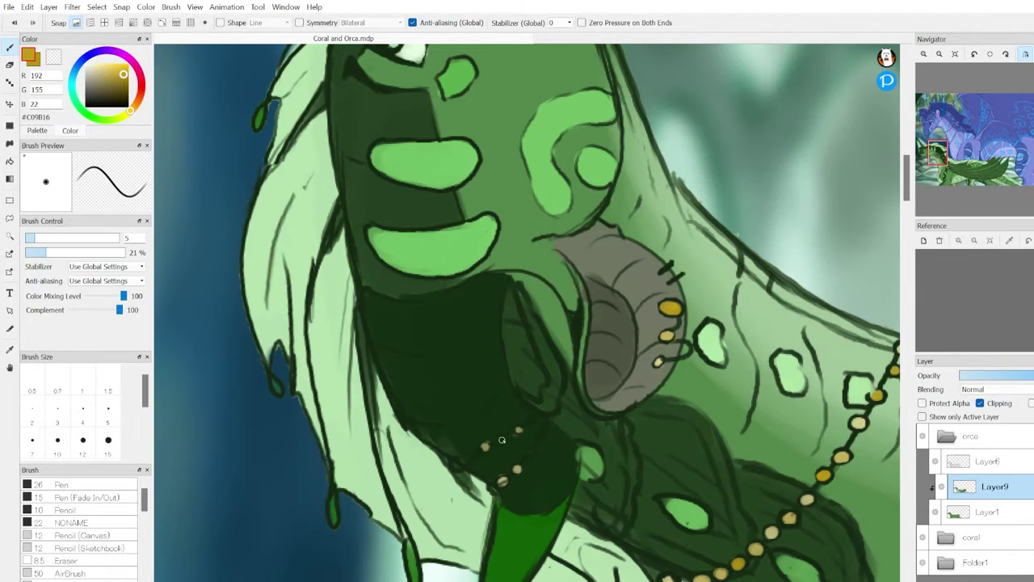
{"action": "left_click", "coordinate": [502, 438], "text": "alt"}
{"action": "left_click", "coordinate": [534, 421]}
{"action": "left_click", "coordinate": [467, 458]}
{"action": "left_click", "coordinate": [485, 441]}
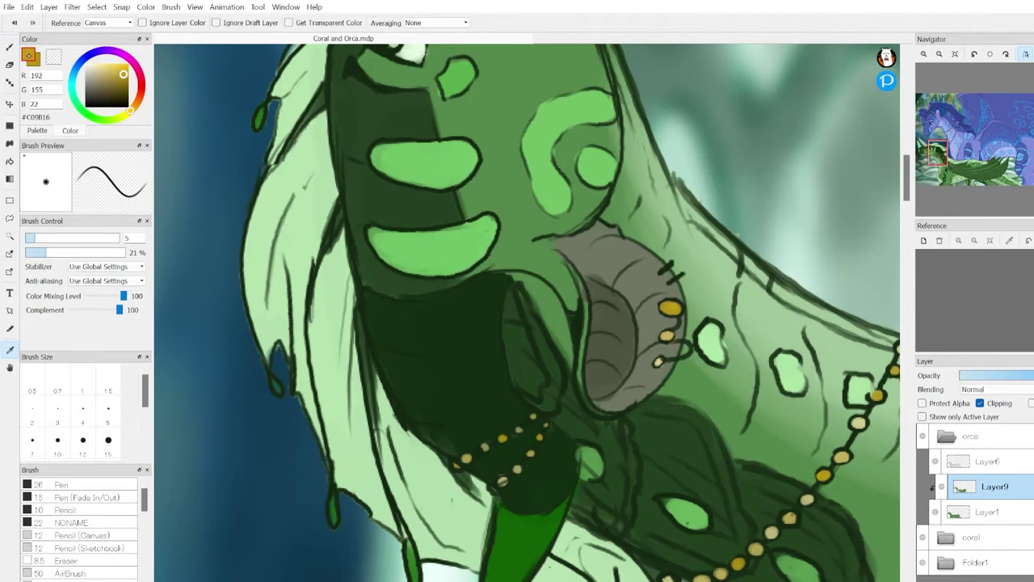
Paint gold links joining the horn beads, ear rings and necklace of the green dragon, using brush sizes 4.8 and 4.3.
{"action": "left_click_drag", "start_coordinate": [566, 421], "coordinate": [620, 436]}
{"action": "left_click", "coordinate": [975, 54]}
{"action": "left_click", "coordinate": [975, 54]}
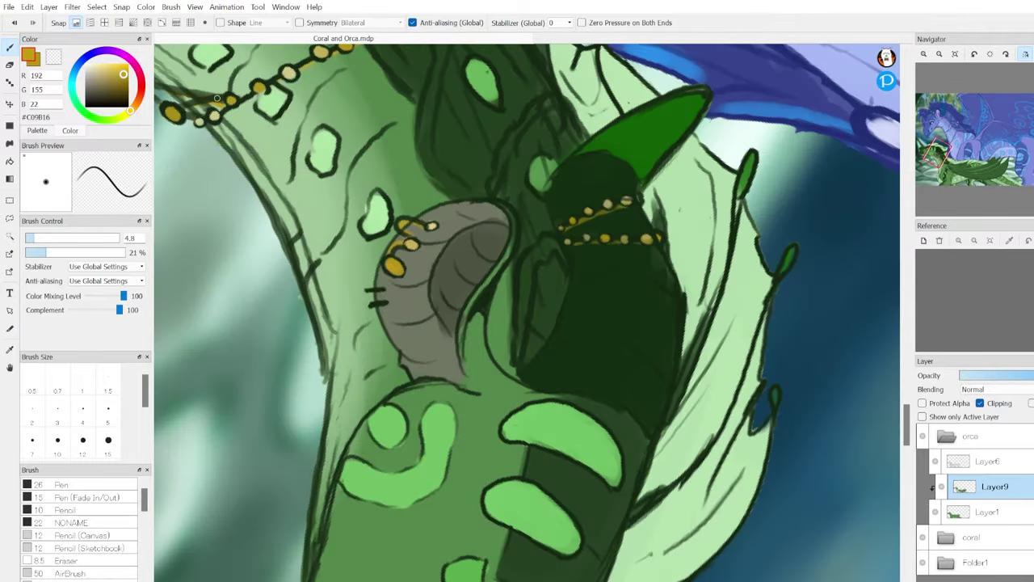
{"action": "left_click", "coordinate": [975, 54]}
{"action": "left_click", "coordinate": [924, 54]}
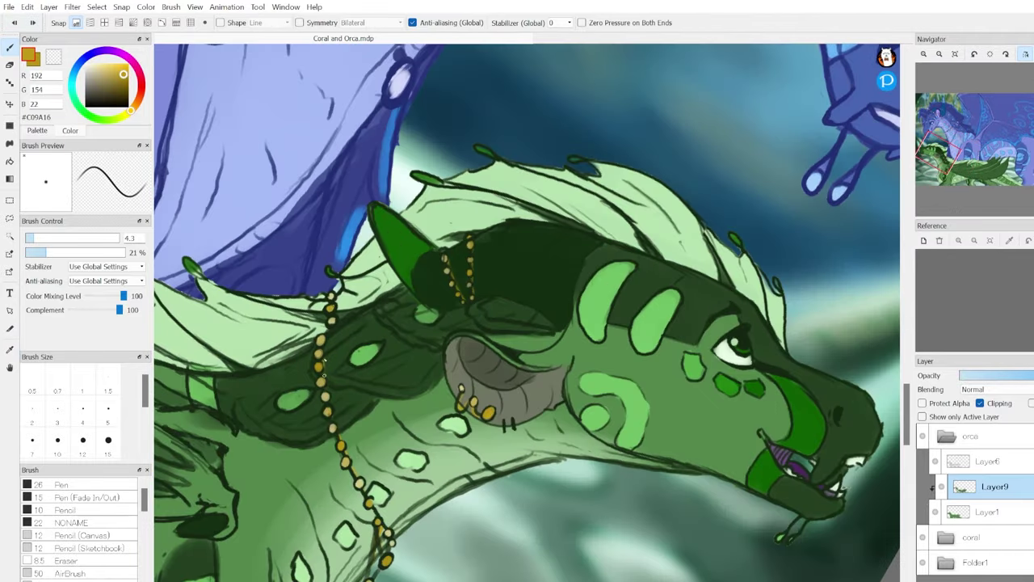
{"action": "left_click", "coordinate": [1027, 54]}
{"action": "left_click", "coordinate": [990, 54]}
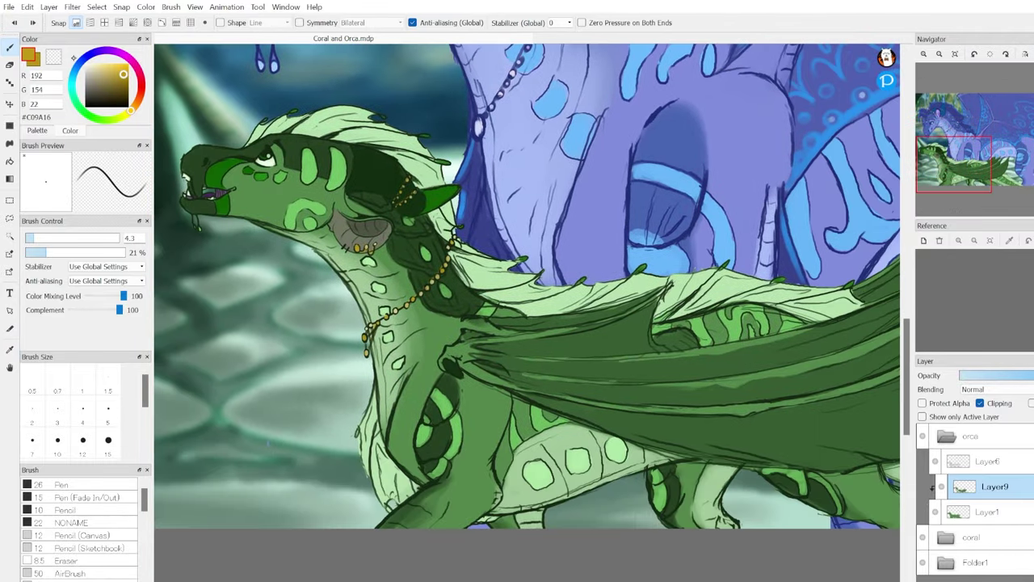
Add a new layer above Layer9 and paint a pale green (#C1F3BA) lace border around the notch in the green dragon's wing.
{"action": "key", "text": "ctrl+shift+n"}
{"action": "left_click", "coordinate": [1026, 54]}
{"action": "scroll", "coordinate": [495, 392], "scroll_direction": "up", "scroll_amount": 3}
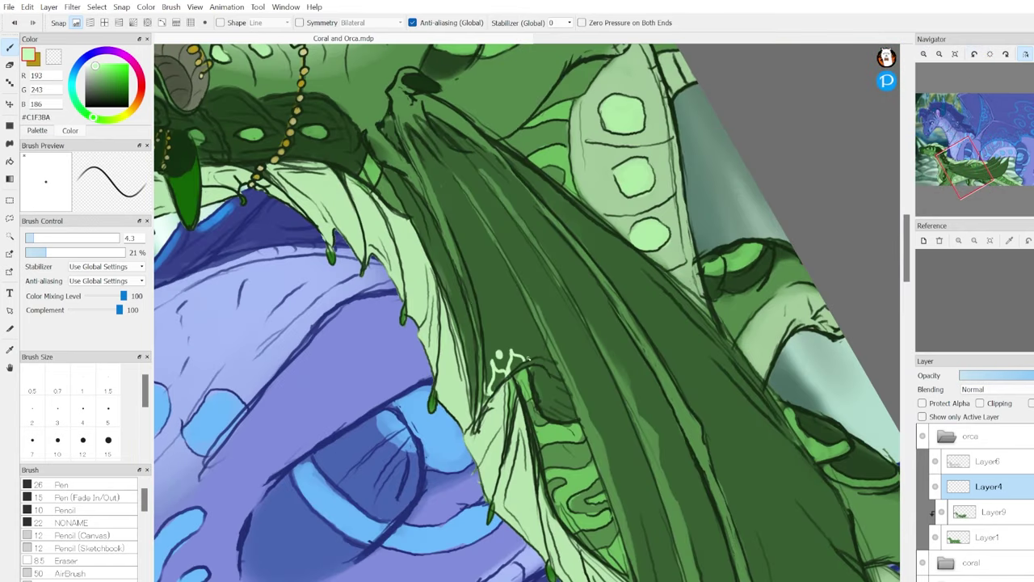
{"action": "left_click_drag", "start_coordinate": [533, 386], "coordinate": [455, 260]}
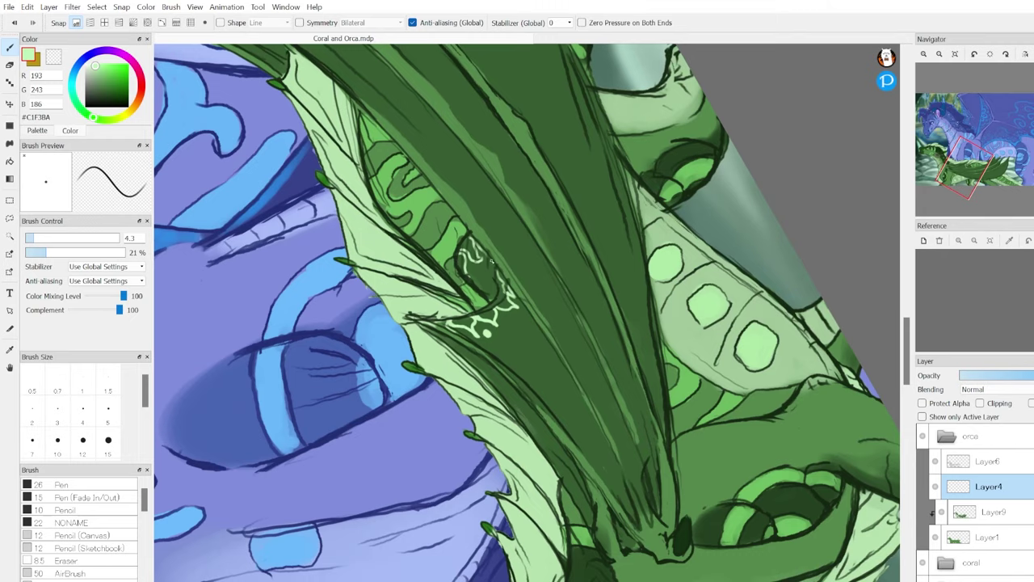
{"action": "left_click_drag", "start_coordinate": [536, 282], "coordinate": [518, 242]}
{"action": "scroll", "coordinate": [525, 307], "scroll_direction": "down", "scroll_amount": 5}
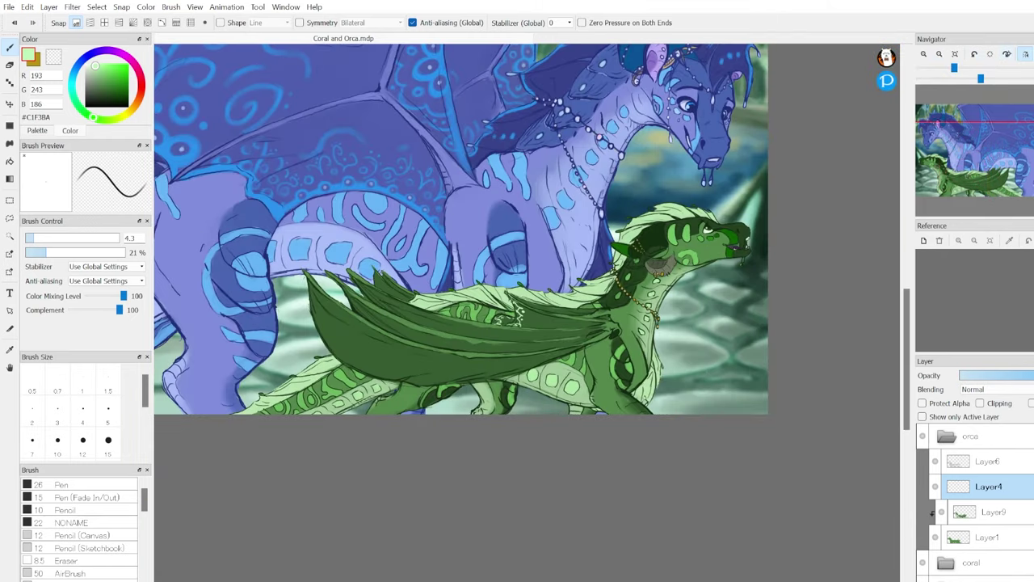
Try faint arcs and a hanging teardrop beside the wing's lace border at brush size 6.5, and undo them.
{"action": "scroll", "coordinate": [525, 307], "scroll_direction": "up", "scroll_amount": 5}
{"action": "key", "text": "ctrl+z"}
{"action": "key", "text": "ctrl+z"}
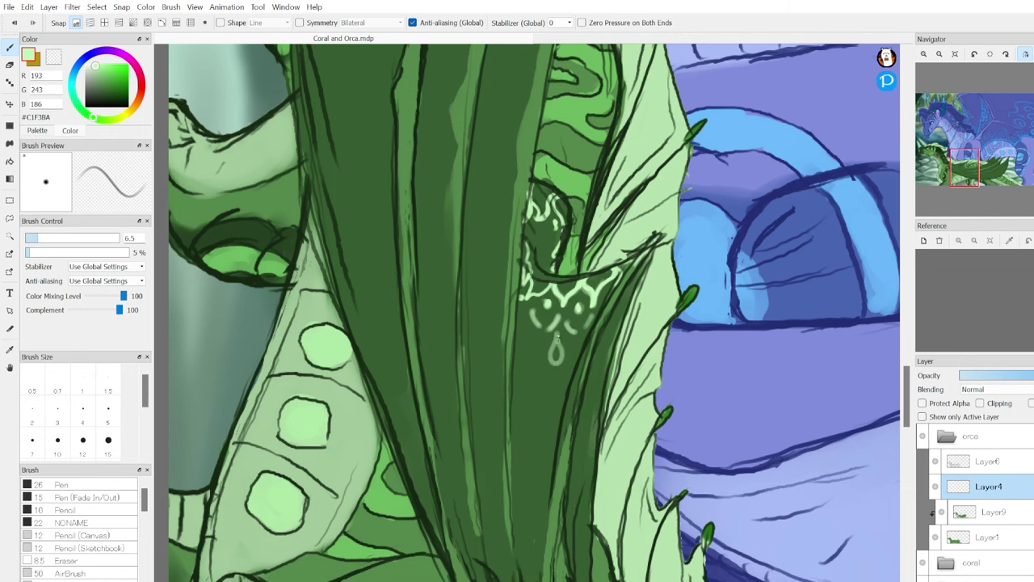
{"action": "left_click", "coordinate": [15, 23]}
Paint pale green teardrop motifs beyond the points of the wing's lace border, brush size 4.8 at 9%.
{"action": "left_click_drag", "start_coordinate": [518, 340], "coordinate": [506, 275]}
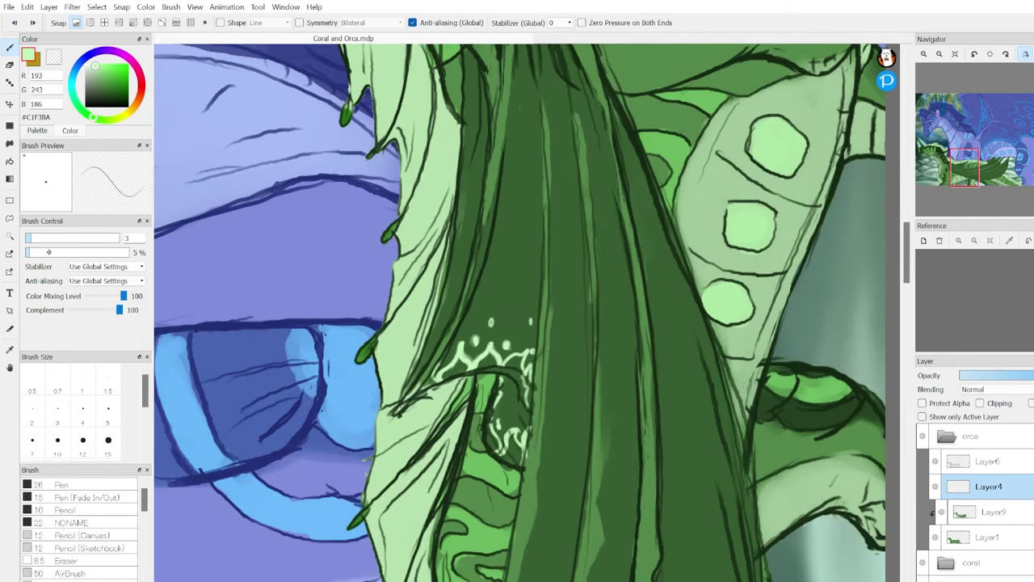
{"action": "key", "text": "bracketright"}
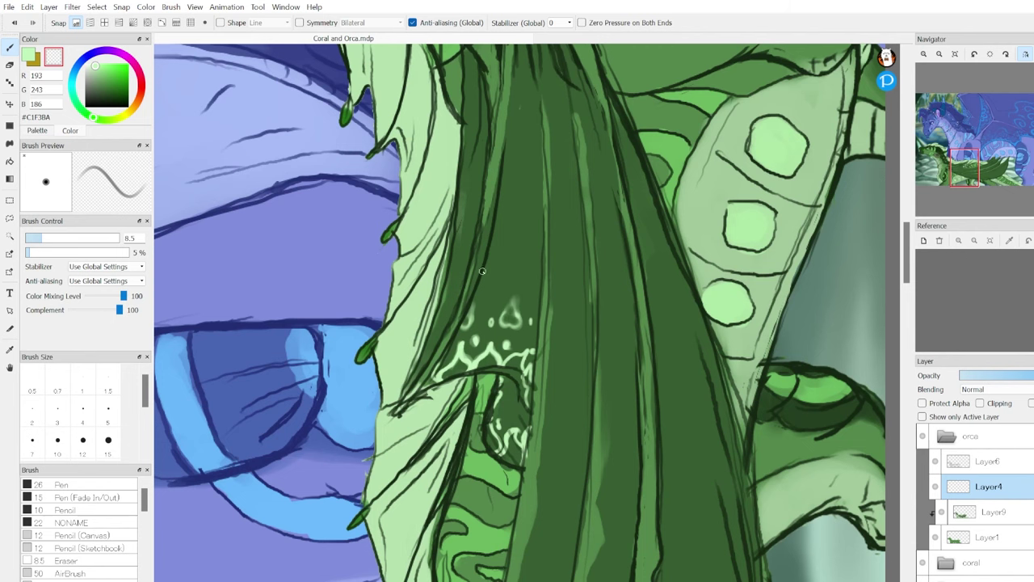
{"action": "left_click_drag", "start_coordinate": [509, 299], "coordinate": [513, 323]}
{"action": "key", "text": "b"}
{"action": "scroll", "coordinate": [501, 307], "scroll_direction": "up", "scroll_amount": 2}
{"action": "left_click_drag", "start_coordinate": [499, 267], "coordinate": [518, 330]}
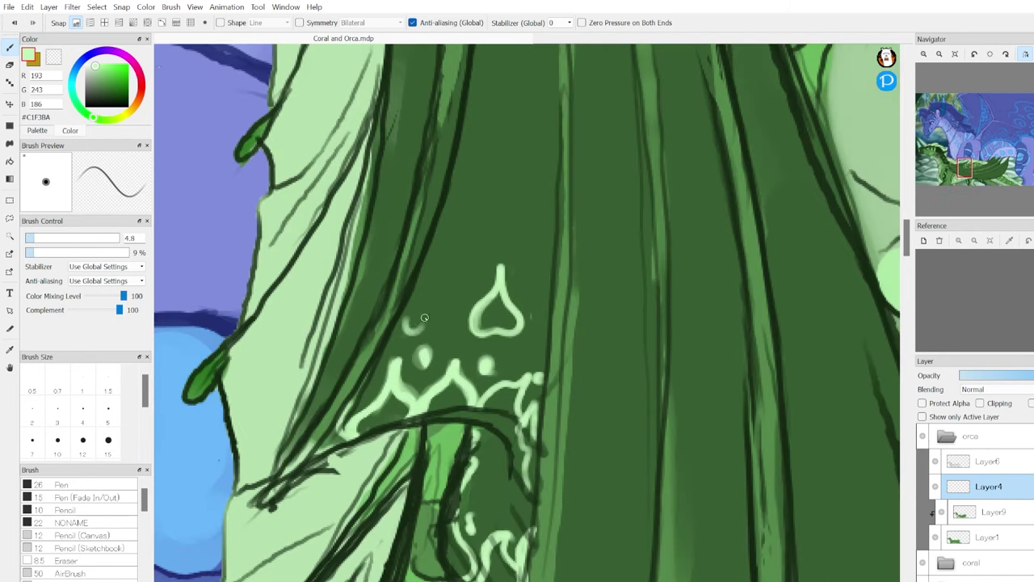
{"action": "left_click_drag", "start_coordinate": [425, 317], "coordinate": [437, 275]}
{"action": "scroll", "coordinate": [439, 227], "scroll_direction": "down", "scroll_amount": 3}
{"action": "left_click_drag", "start_coordinate": [439, 226], "coordinate": [485, 291]}
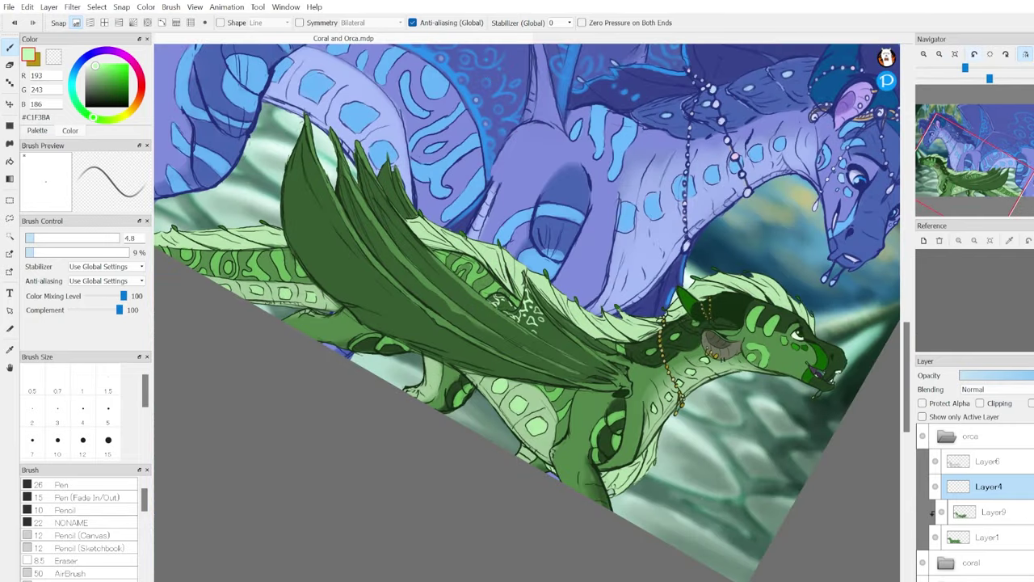
Paint lace marks on a wing fold tip and small scallops and ovals near the wing's upper edge.
{"action": "scroll", "coordinate": [457, 214], "scroll_direction": "up", "scroll_amount": 3}
{"action": "left_click_drag", "start_coordinate": [453, 243], "coordinate": [457, 214]}
{"action": "left_click_drag", "start_coordinate": [600, 333], "coordinate": [399, 356]}
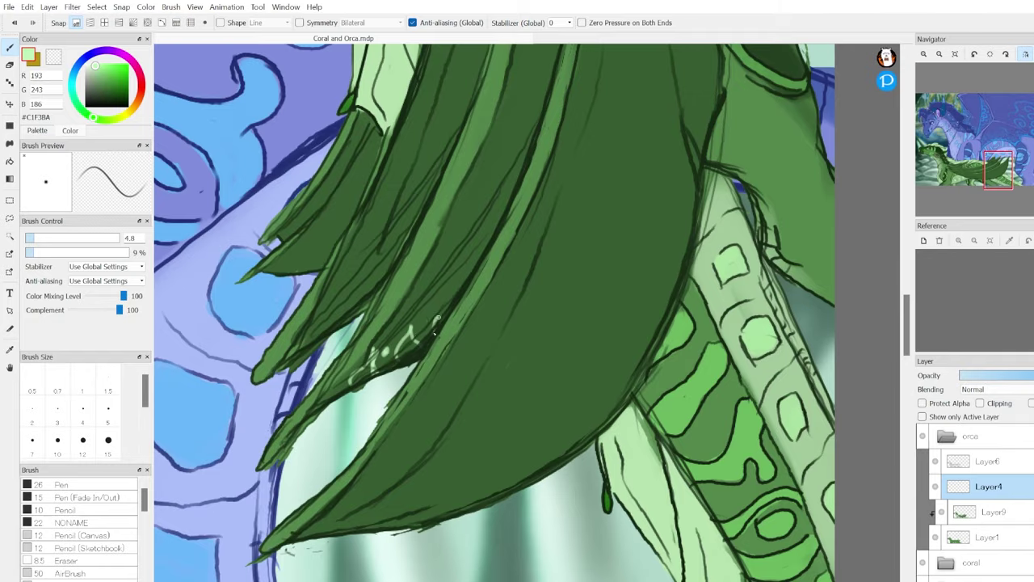
{"action": "left_click_drag", "start_coordinate": [999, 170], "coordinate": [958, 166]}
{"action": "left_click_drag", "start_coordinate": [401, 383], "coordinate": [611, 205]}
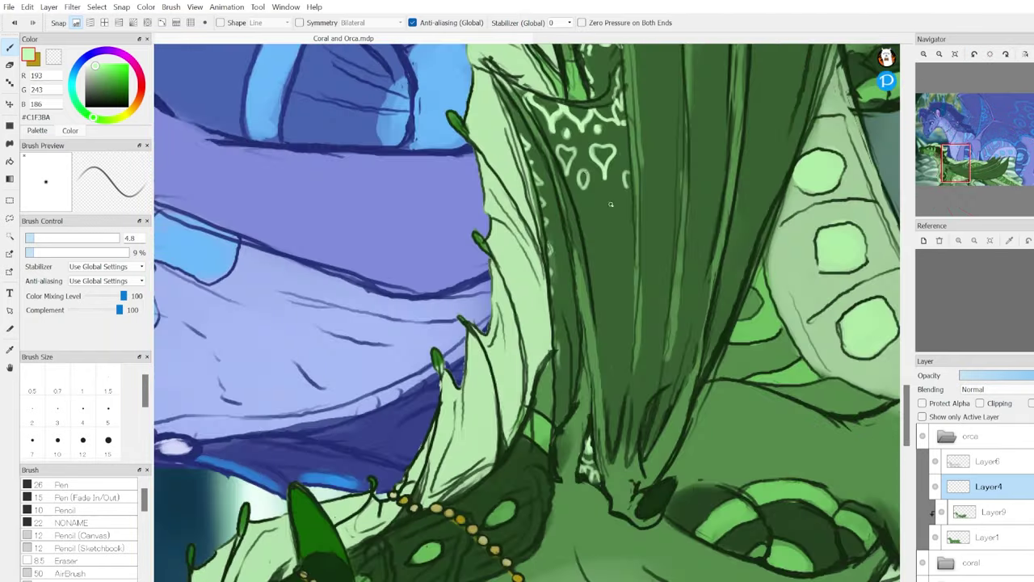
Decorate the green dragon's wing fold tips with pale green triangles, dots and swirls, and begin a lace edge on the largest fold.
{"action": "left_click_drag", "start_coordinate": [556, 303], "coordinate": [46, 24]}
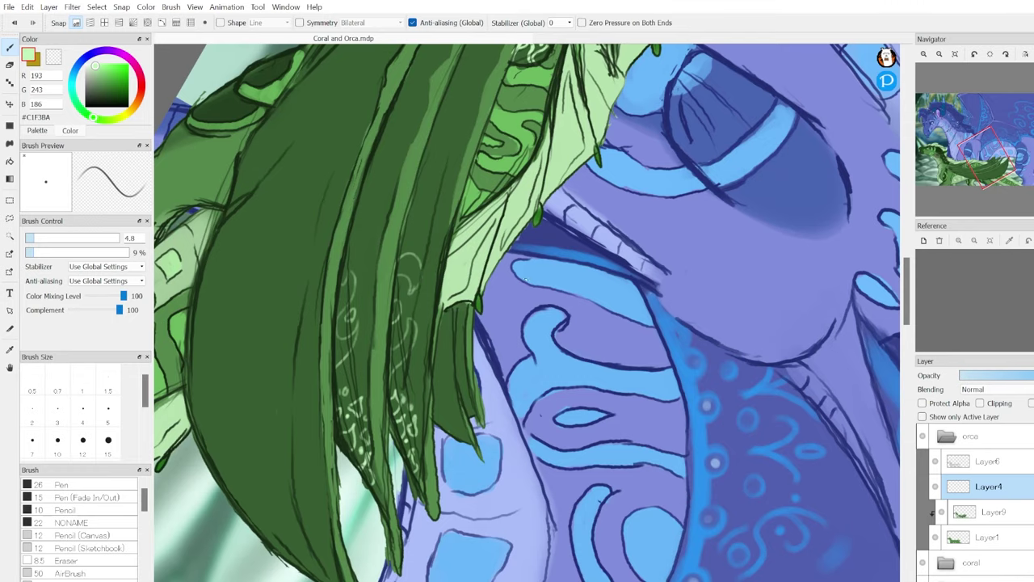
{"action": "left_click_drag", "start_coordinate": [525, 278], "coordinate": [618, 184]}
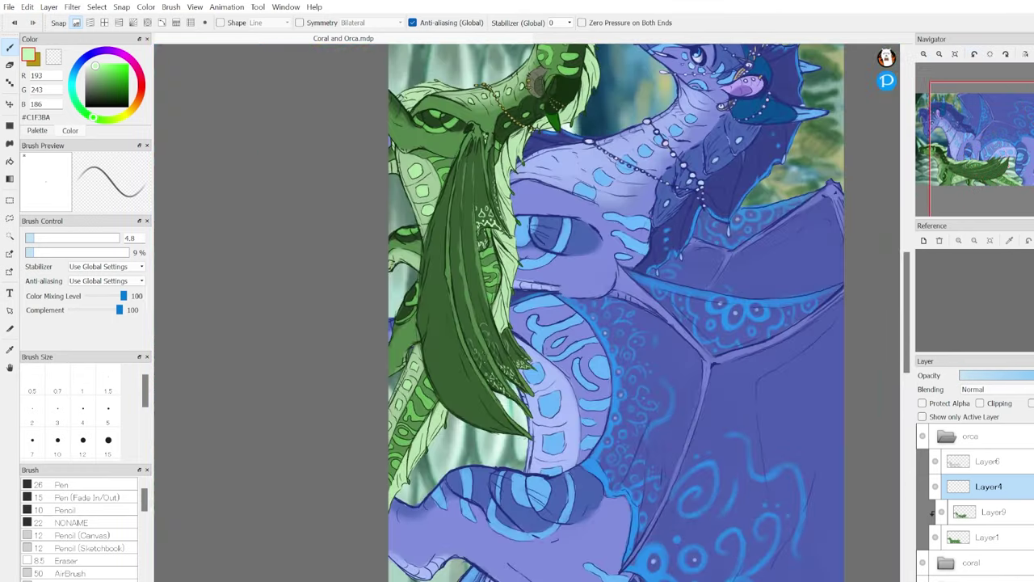
{"action": "key", "text": "ctrl+0"}
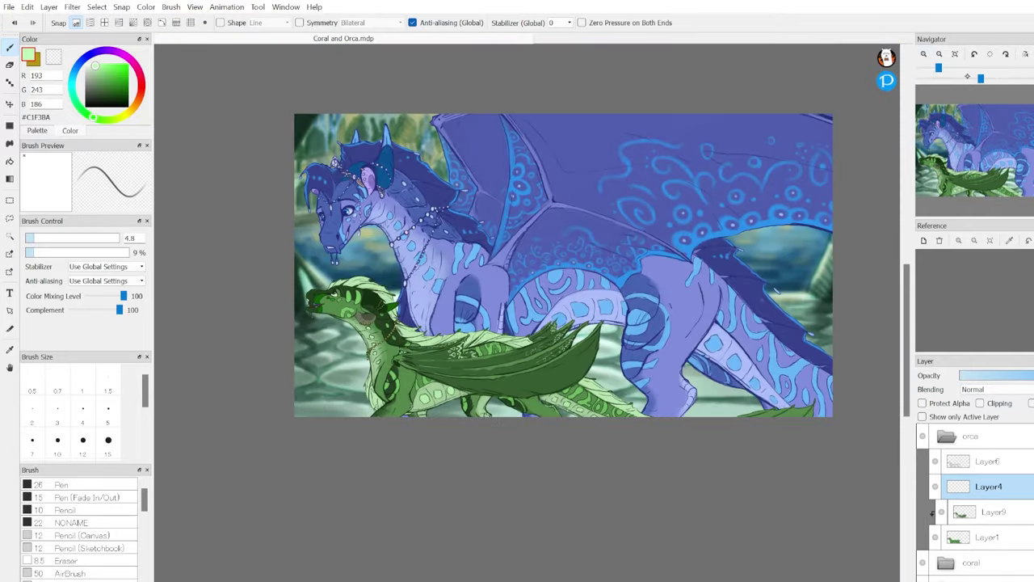
{"action": "scroll", "coordinate": [373, 251], "scroll_direction": "up", "scroll_amount": 5}
{"action": "left_click_drag", "start_coordinate": [479, 448], "coordinate": [917, 271]}
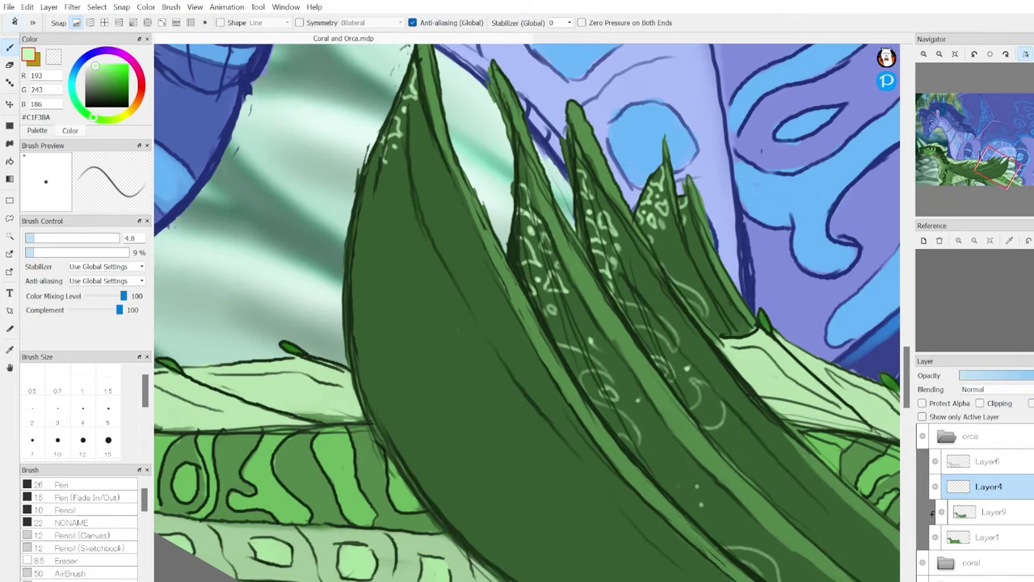
Transform the selected lace section to follow the largest wing fold's outer edge, and extend the edge with triangle motifs.
{"action": "left_click_drag", "start_coordinate": [225, 93], "coordinate": [426, 145]}
{"action": "key", "text": "ctrl+t"}
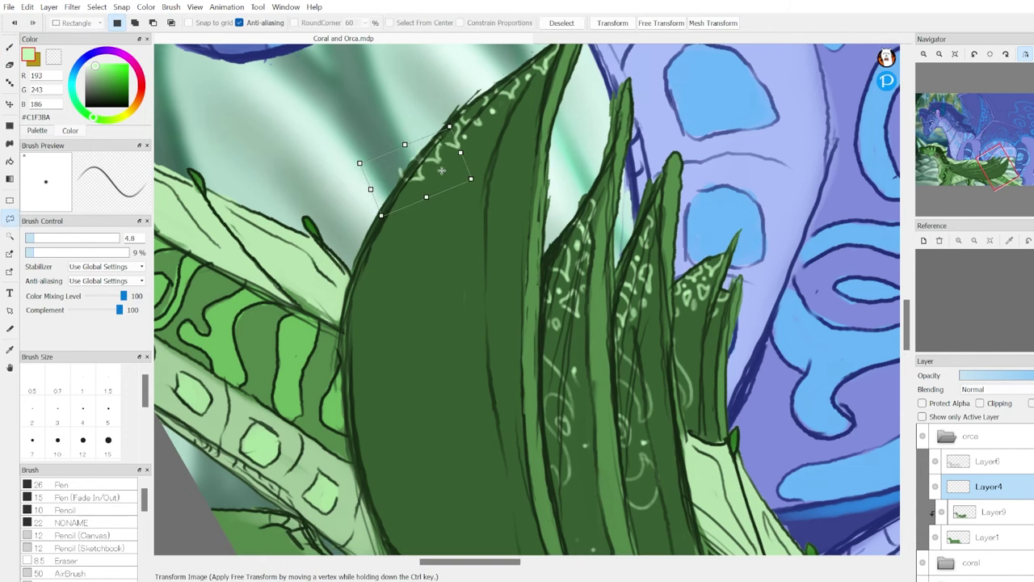
{"action": "key", "text": "Return"}
{"action": "key", "text": "x"}
{"action": "key", "text": "ctrl+alt+0"}
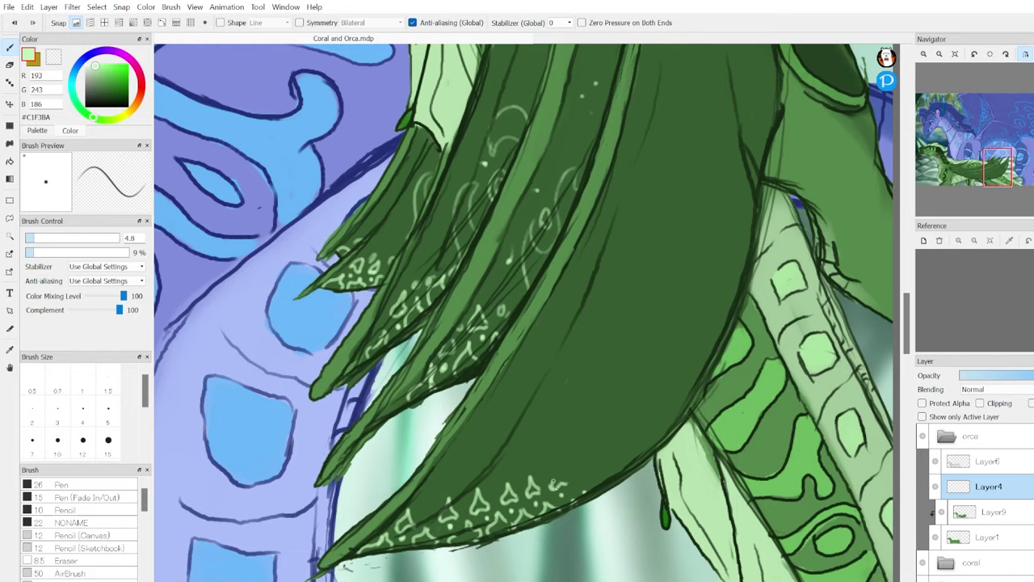
Select the triangle motifs on the largest wing fold and reshape them with transforms to follow the fold's curved edge.
{"action": "key", "text": "l"}
{"action": "key", "text": "ctrl+t"}
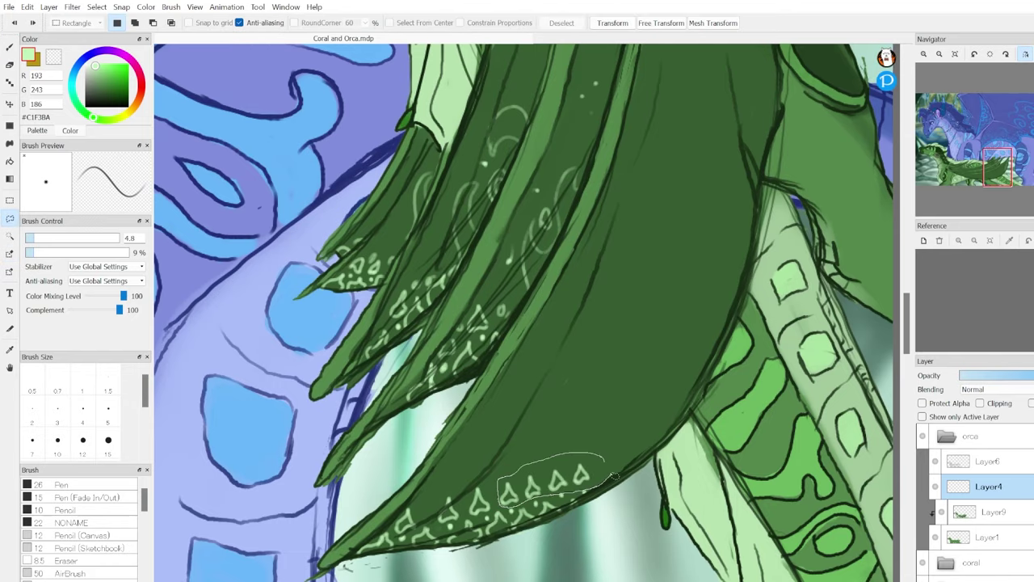
{"action": "key", "text": "Return"}
{"action": "key", "text": "m"}
{"action": "key", "text": "ctrl+0"}
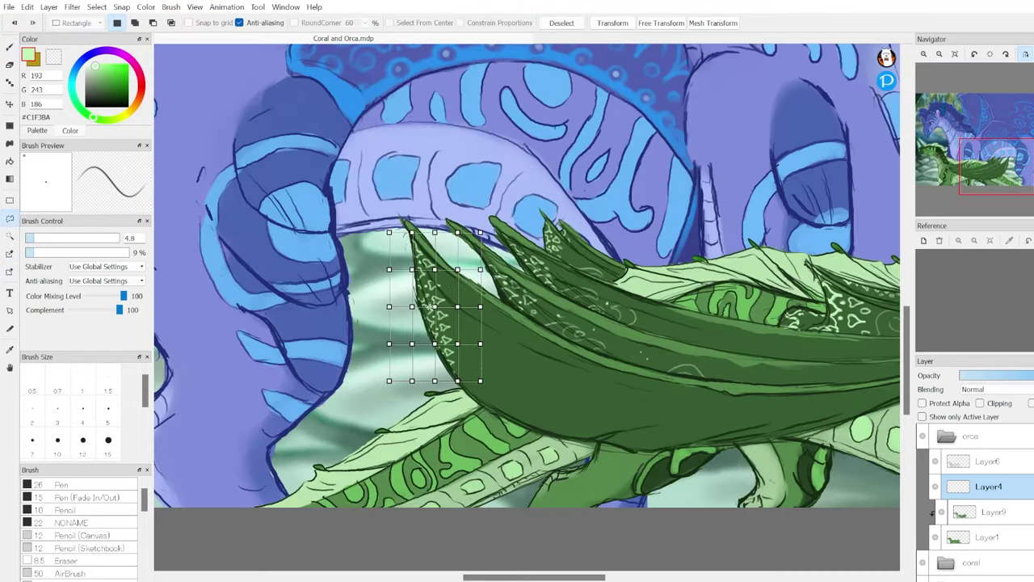
{"action": "key", "text": "Return"}
Paint pale green spirals ringed with dots on the largest wing fold, brush size 4.8 at 9%.
{"action": "key", "text": "b"}
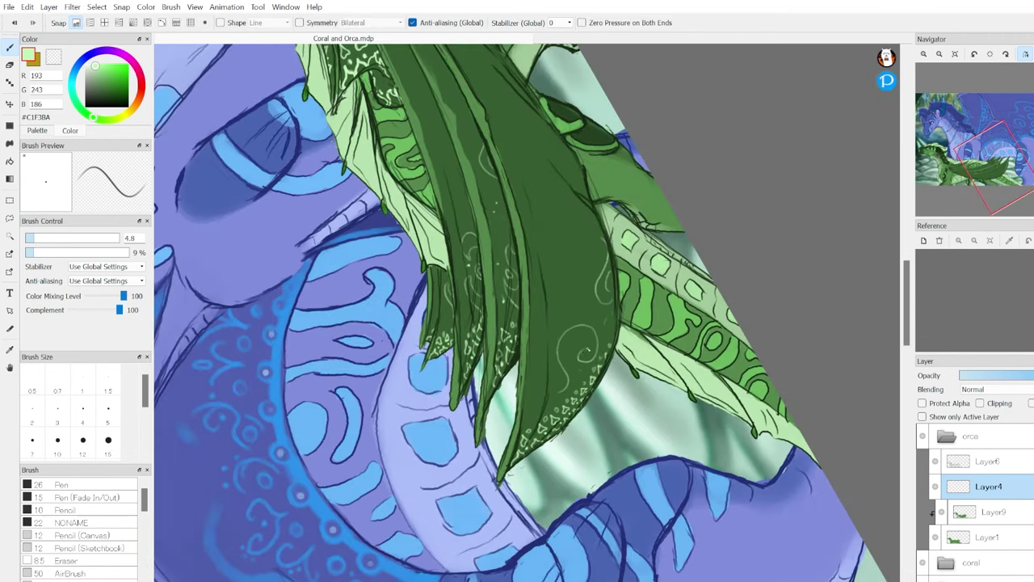
{"action": "scroll", "coordinate": [526, 311], "scroll_direction": "down", "scroll_amount": 3}
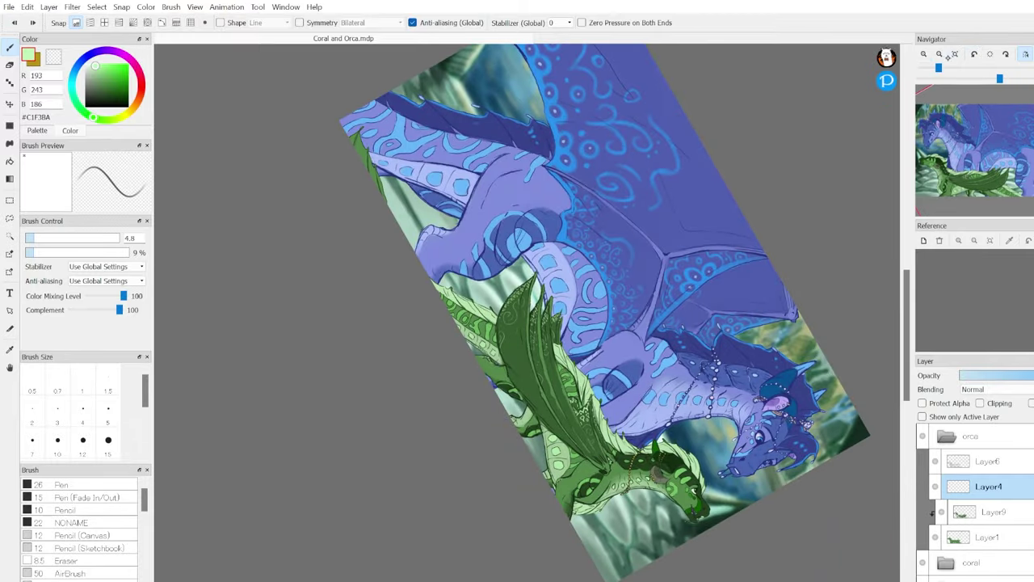
{"action": "scroll", "coordinate": [525, 312], "scroll_direction": "up", "scroll_amount": 3}
{"action": "scroll", "coordinate": [447, 233], "scroll_direction": "down", "scroll_amount": 3}
{"action": "scroll", "coordinate": [447, 233], "scroll_direction": "up", "scroll_amount": 3}
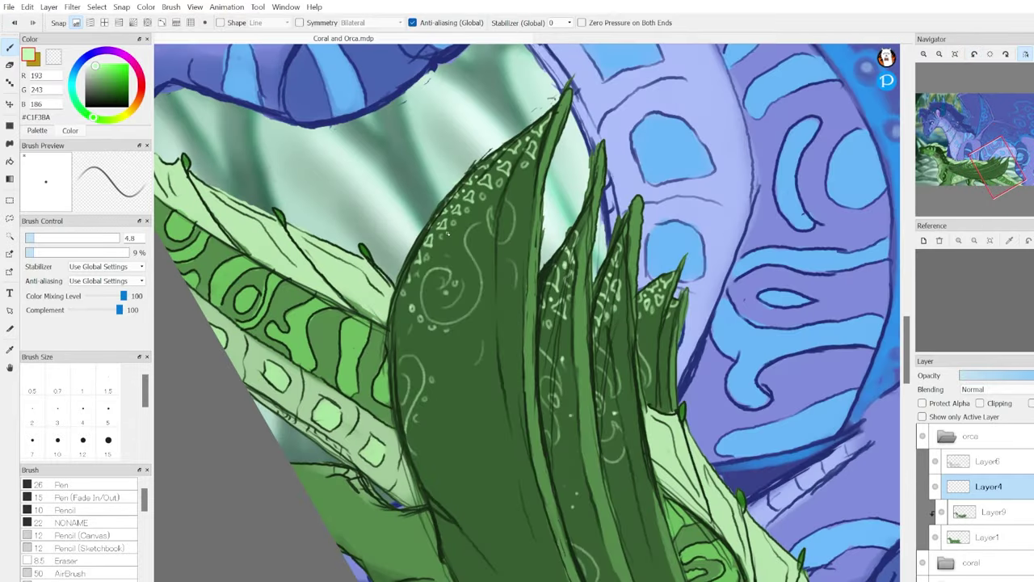
{"action": "left_click_drag", "start_coordinate": [637, 337], "coordinate": [489, 466]}
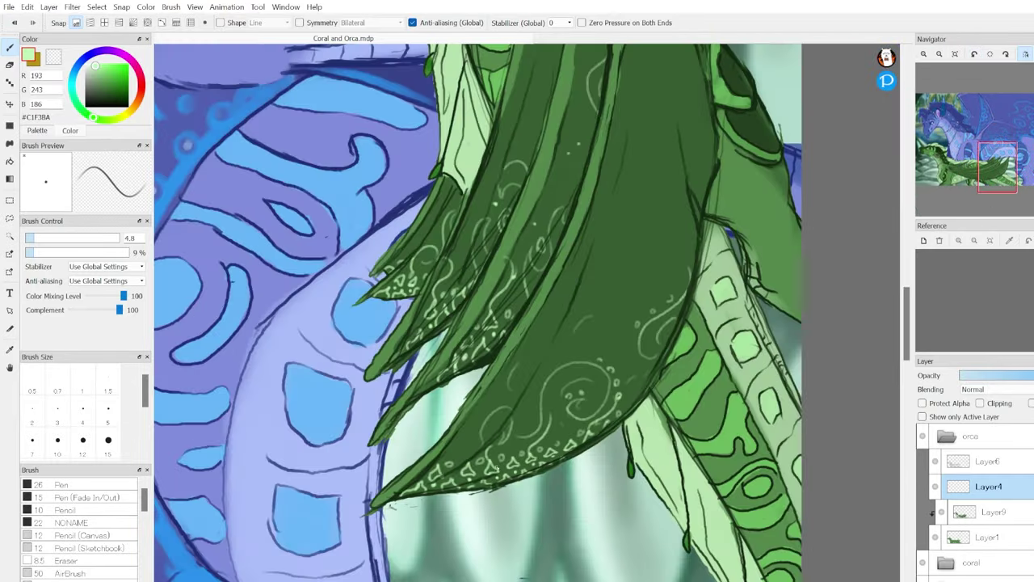
{"action": "key", "text": "ctrl+0"}
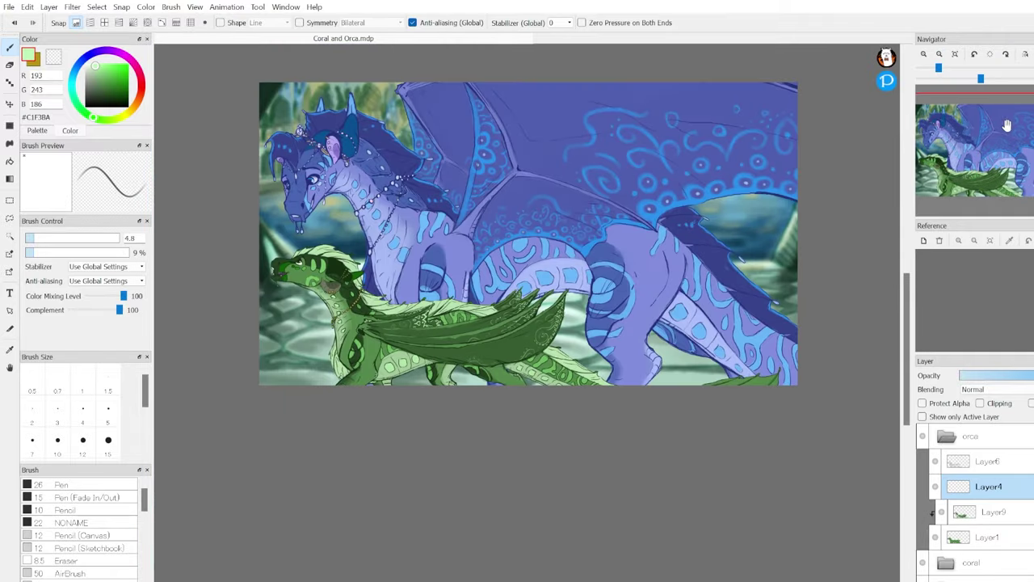
Transform the selected spiral patterns on the green dragon's largest wing fold and apply the change.
{"action": "scroll", "coordinate": [518, 340], "scroll_direction": "up", "scroll_amount": 5}
{"action": "key", "text": "ctrl+t"}
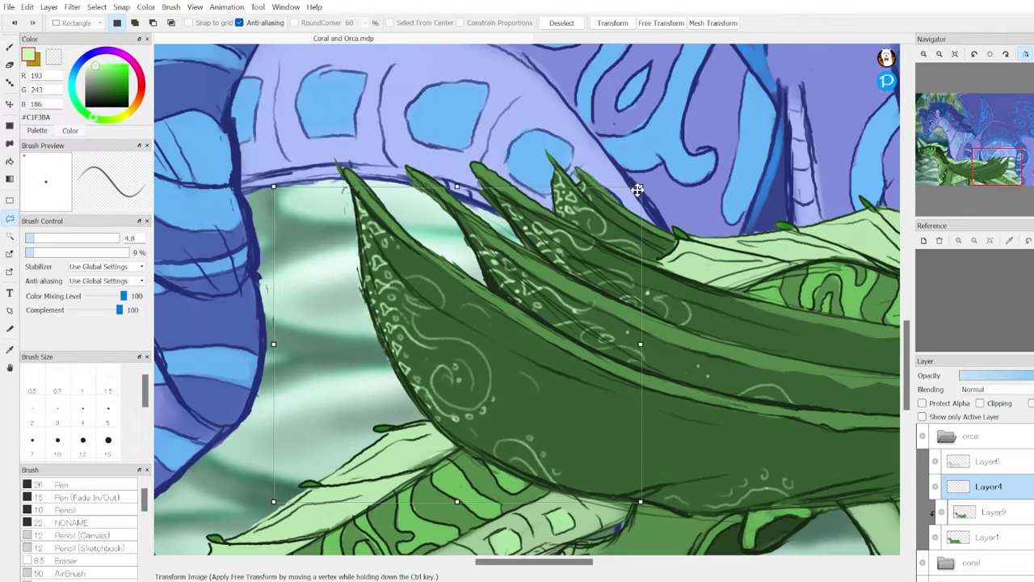
{"action": "key", "text": "Return"}
{"action": "key", "text": "ctrl+0"}
{"action": "scroll", "coordinate": [526, 274], "scroll_direction": "up", "scroll_amount": 5}
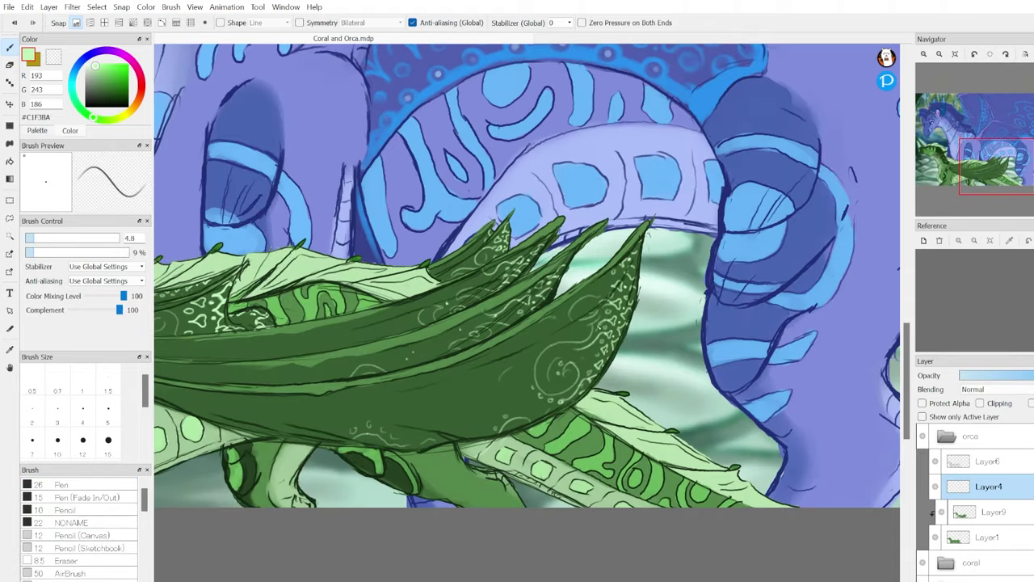
{"action": "key", "text": "ctrl+0"}
{"action": "scroll", "coordinate": [323, 323], "scroll_direction": "up", "scroll_amount": 5}
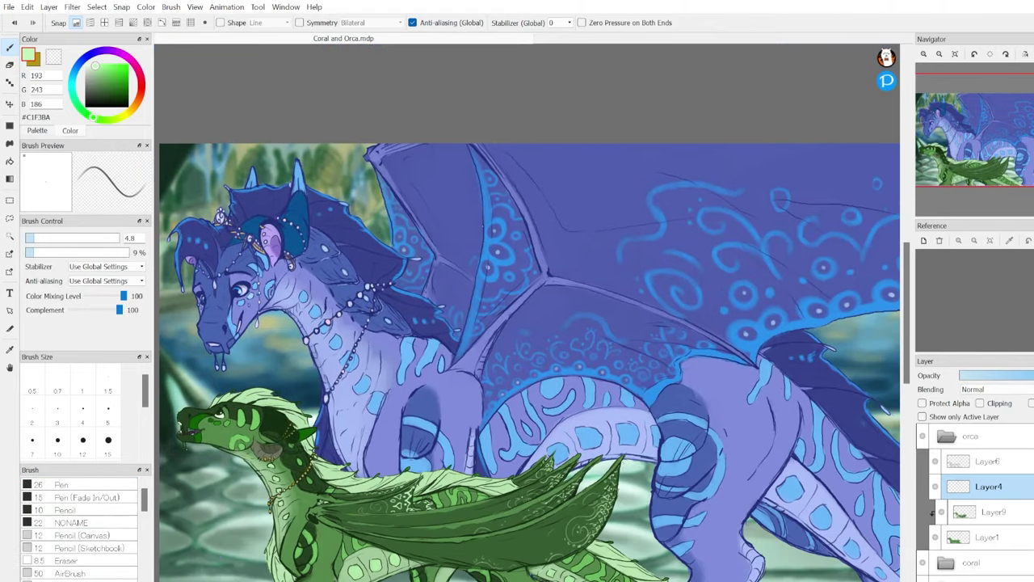
Sample green #70BF65 and dab small green spots along the green dragon's pale frill, brush size 9.9 at 9%.
{"action": "left_click", "coordinate": [522, 309], "text": "alt"}
{"action": "key", "text": "ctrl+0"}
{"action": "scroll", "coordinate": [712, 340], "scroll_direction": "up", "scroll_amount": 5}
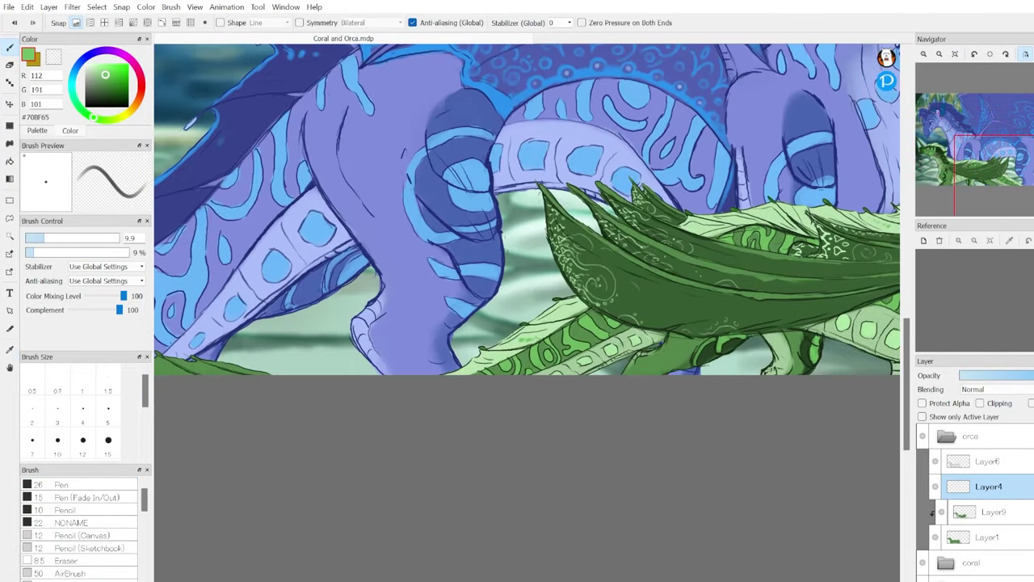
{"action": "scroll", "coordinate": [294, 292], "scroll_direction": "up", "scroll_amount": 5}
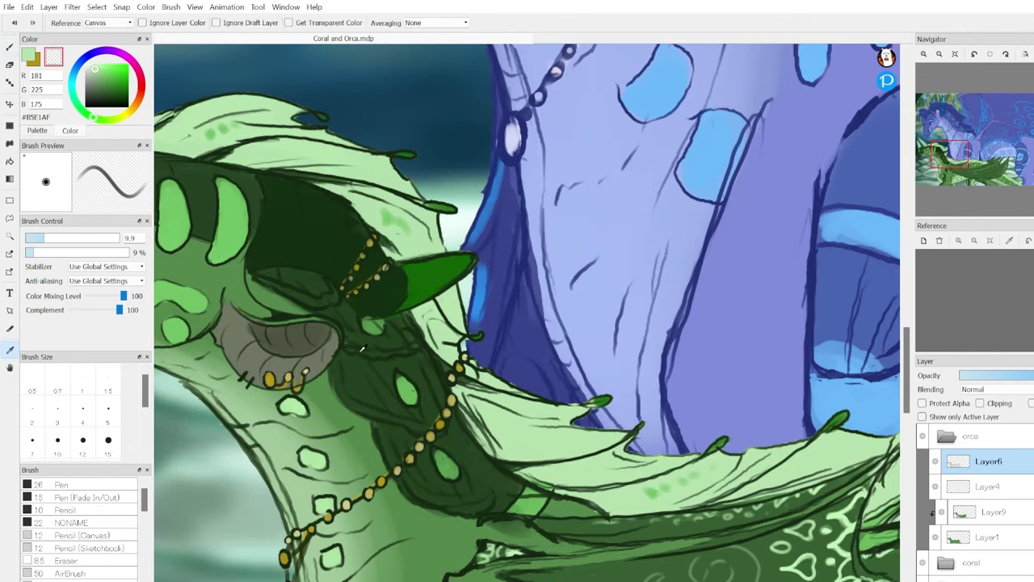
{"action": "left_click", "coordinate": [293, 292], "text": "alt"}
{"action": "key", "text": "ctrl+0"}
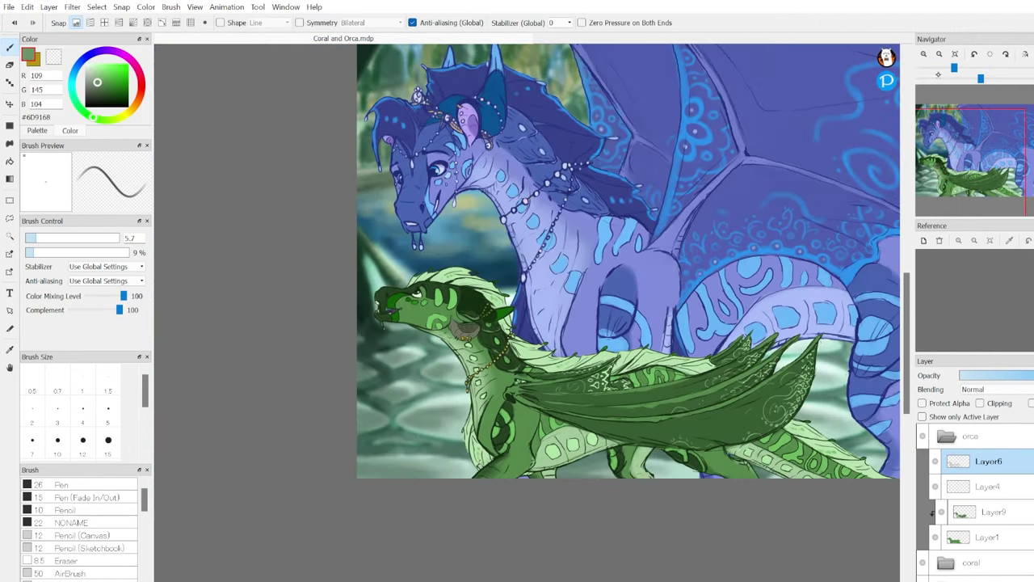
{"action": "scroll", "coordinate": [525, 323], "scroll_direction": "up", "scroll_amount": 3}
Group the orca and coral folders as o&C and cover a new clipped layer above them with dark green #2F4D44.
{"action": "left_click", "coordinate": [360, 290], "text": "alt"}
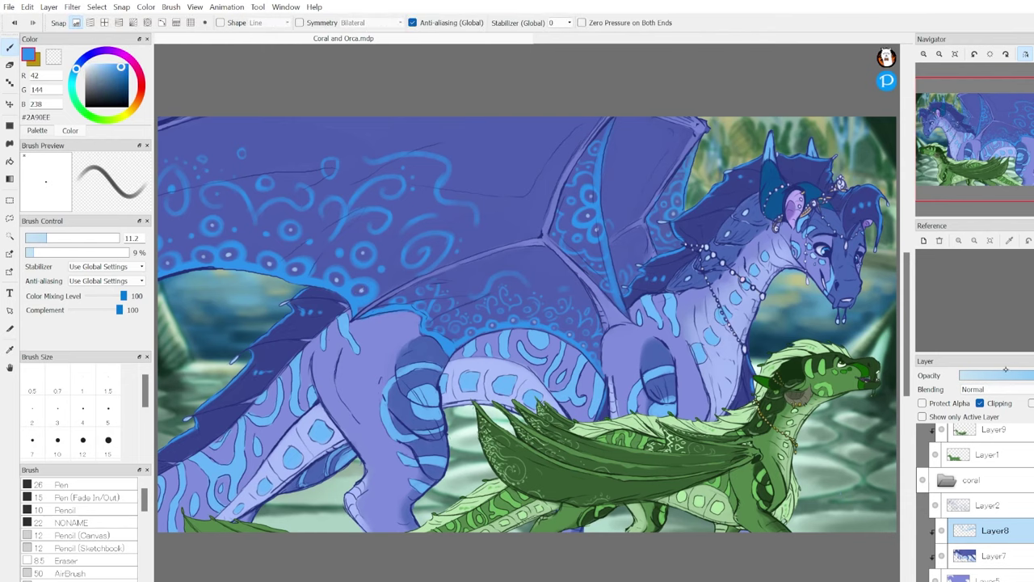
{"action": "key", "text": "h"}
{"action": "mouse_move", "coordinate": [970, 484]}
{"action": "left_mouse_down"}
{"action": "mouse_move", "coordinate": [958, 490]}
{"action": "mouse_move", "coordinate": [966, 473]}
{"action": "left_mouse_up"}
{"action": "key", "text": "ctrl+shift+n"}
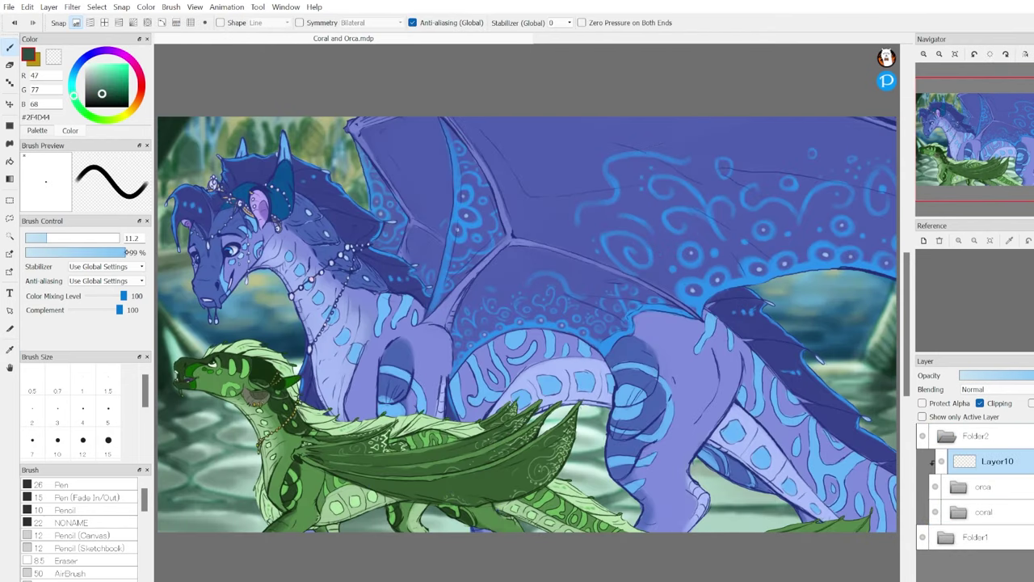
{"action": "left_click", "coordinate": [984, 436]}
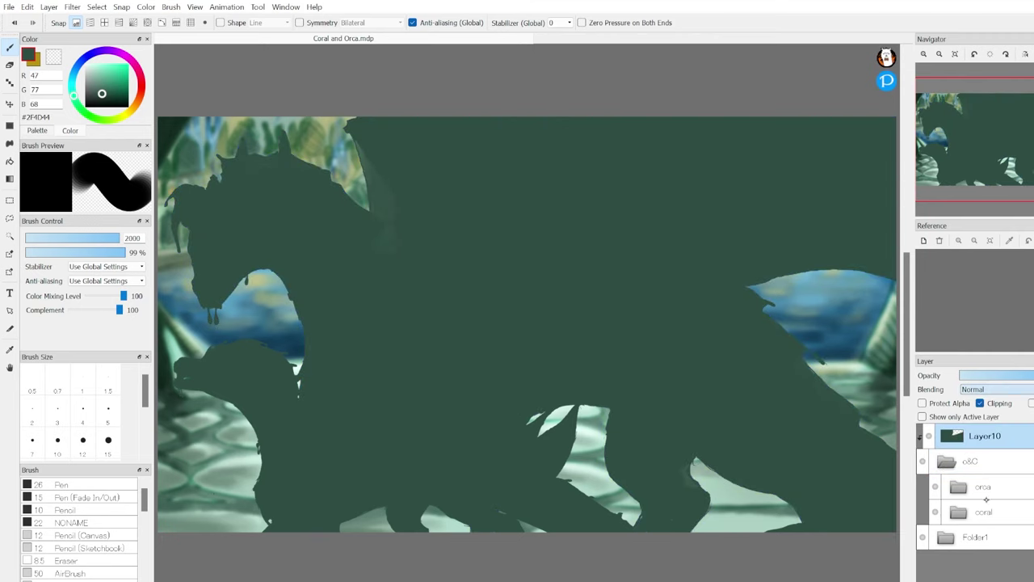
Set the dark green shadow layer to Hard Light with reduced opacity, and select Layer5 in the coral folder.
{"action": "left_click", "coordinate": [994, 389]}
{"action": "left_click_drag", "start_coordinate": [1027, 375], "coordinate": [1007, 375]}
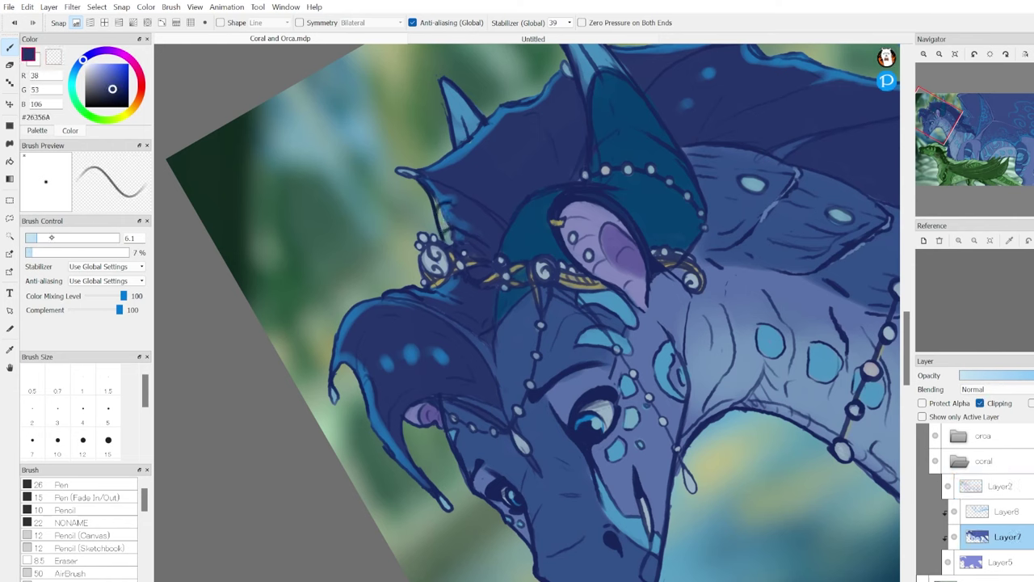
{"action": "left_click", "coordinate": [1001, 562]}
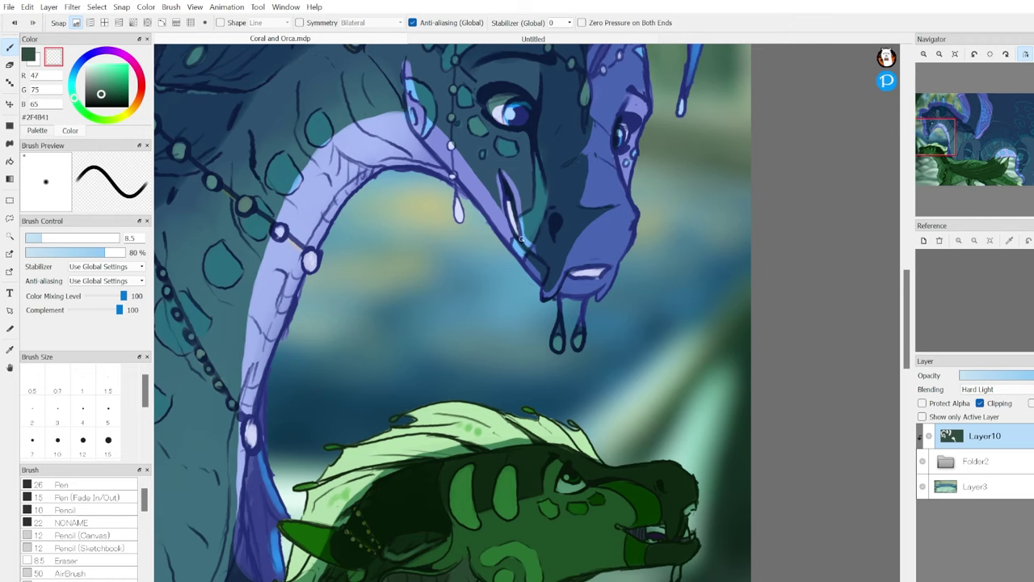
Erase the shadow from the blue dragon's front crest edge, eye markings and head jewels, brush opacity 80%.
{"action": "scroll", "coordinate": [623, 99], "scroll_direction": "up", "scroll_amount": 4}
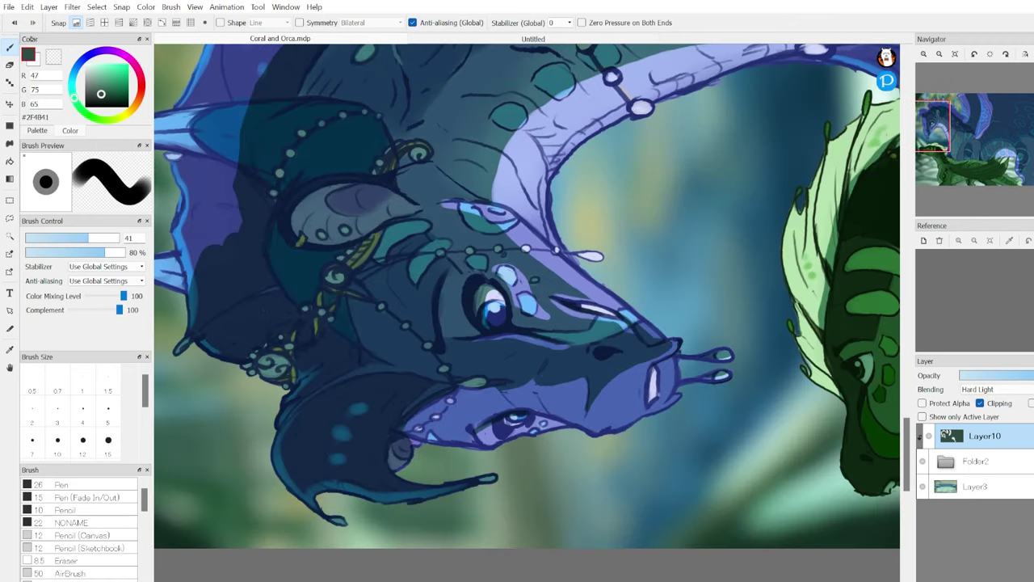
{"action": "mouse_move", "coordinate": [276, 445]}
{"action": "left_mouse_down"}
{"action": "mouse_move", "coordinate": [312, 483]}
{"action": "mouse_move", "coordinate": [425, 499]}
{"action": "left_mouse_up"}
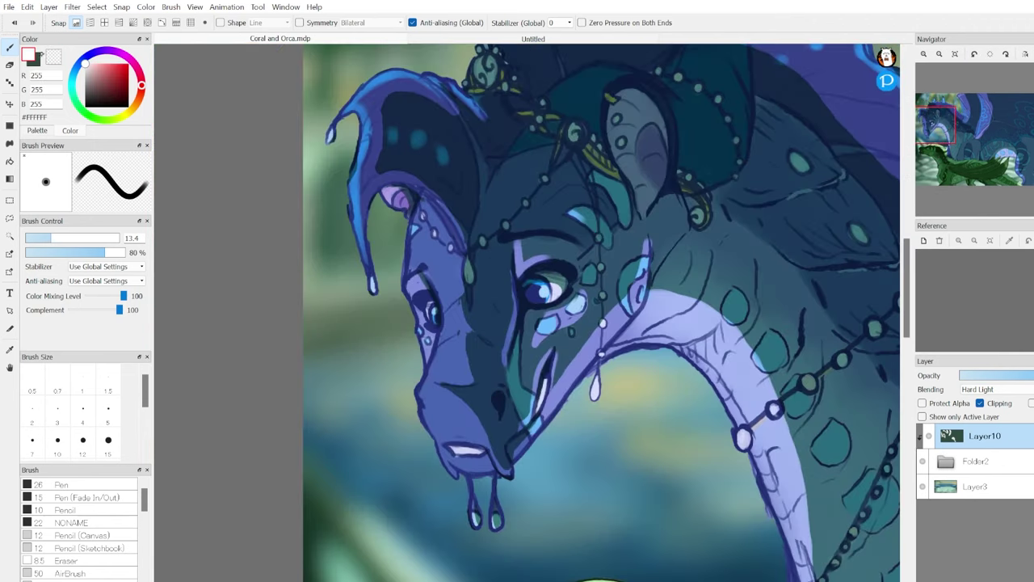
{"action": "key", "text": "h"}
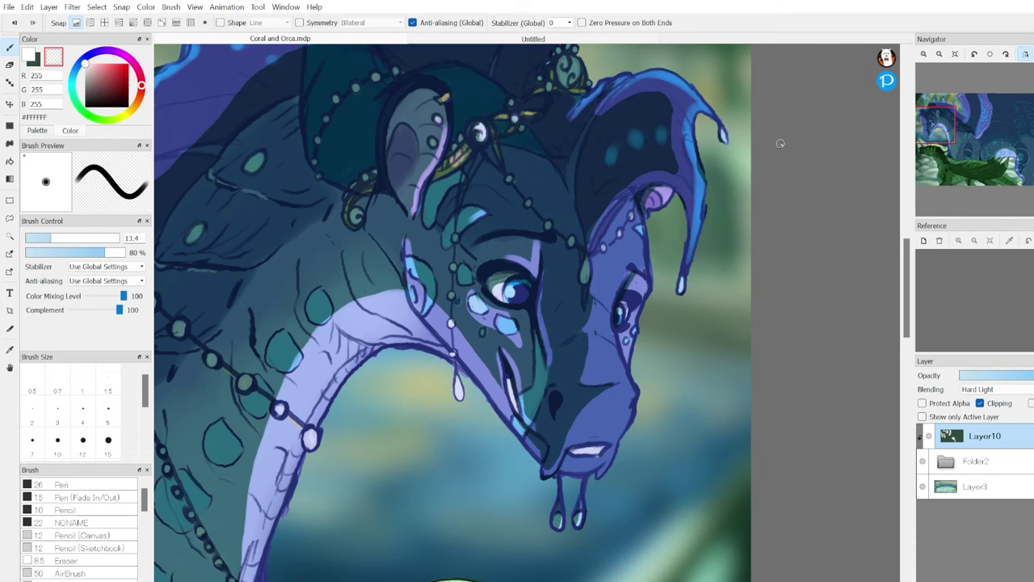
{"action": "scroll", "coordinate": [780, 143], "scroll_direction": "up", "scroll_amount": 5}
{"action": "left_click", "coordinate": [568, 309], "text": "alt"}
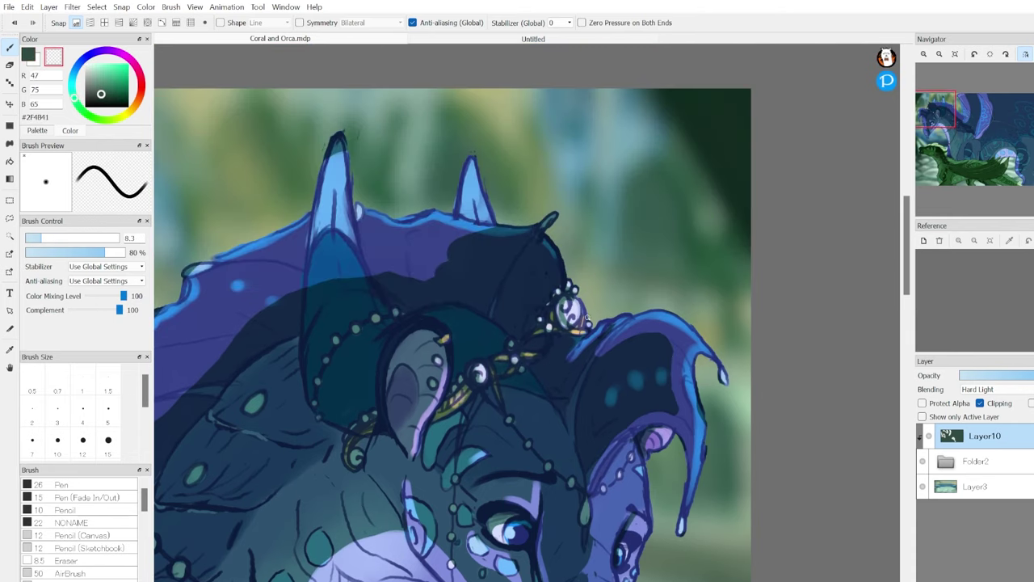
Shade the middle of the blue dragon's two horns and lighten their edges, lowering the brush opacity to 22%.
{"action": "left_click_drag", "start_coordinate": [339, 150], "coordinate": [325, 279]}
{"action": "left_click_drag", "start_coordinate": [472, 162], "coordinate": [477, 220]}
{"action": "left_click_drag", "start_coordinate": [103, 252], "coordinate": [47, 252]}
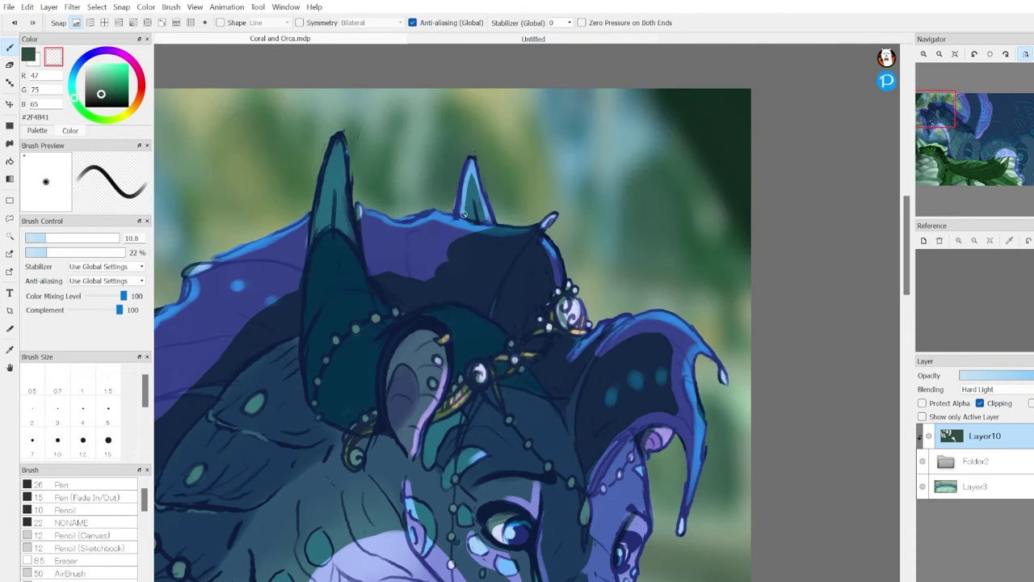
{"action": "mouse_move", "coordinate": [339, 141]}
{"action": "left_mouse_down"}
{"action": "mouse_move", "coordinate": [315, 233]}
{"action": "mouse_move", "coordinate": [341, 146]}
{"action": "left_mouse_up"}
{"action": "left_click_drag", "start_coordinate": [339, 202], "coordinate": [315, 388]}
{"action": "left_click_drag", "start_coordinate": [319, 267], "coordinate": [321, 392]}
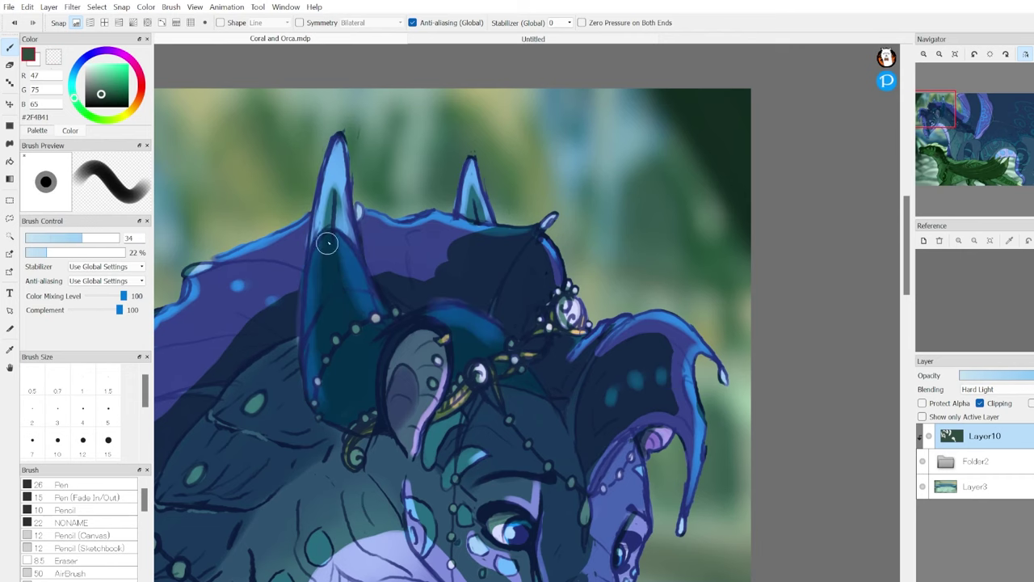
Erase soft highlights along the blue dragon's ear base and headdress, brush size 18 at 22%.
{"action": "mouse_move", "coordinate": [355, 291]}
{"action": "left_mouse_down"}
{"action": "mouse_move", "coordinate": [336, 229]}
{"action": "mouse_move", "coordinate": [436, 323]}
{"action": "mouse_move", "coordinate": [550, 404]}
{"action": "left_mouse_up"}
{"action": "key", "text": "x"}
{"action": "left_click_drag", "start_coordinate": [435, 297], "coordinate": [554, 348]}
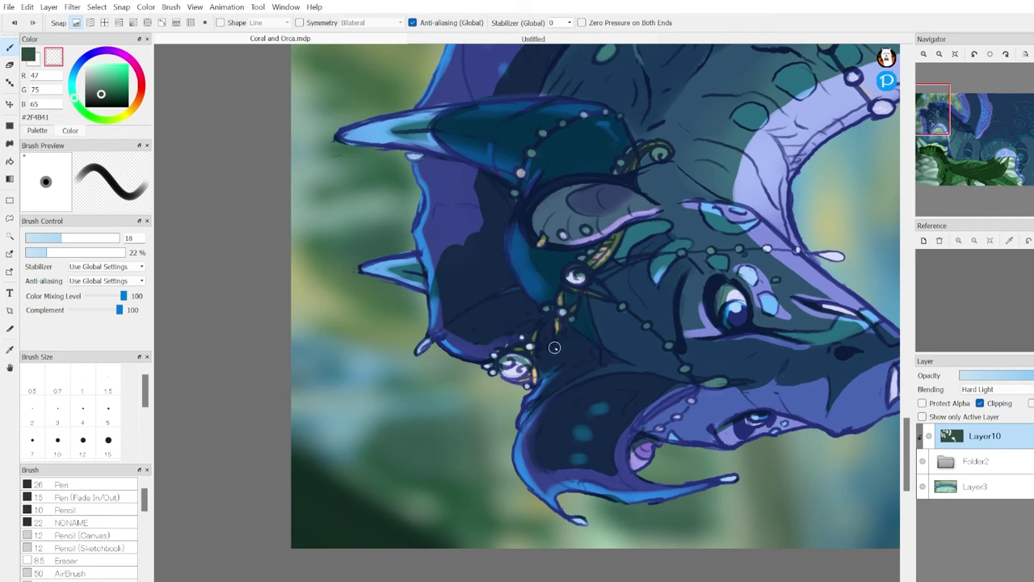
{"action": "mouse_move", "coordinate": [527, 236]}
{"action": "left_mouse_down"}
{"action": "mouse_move", "coordinate": [594, 225]}
{"action": "mouse_move", "coordinate": [566, 282]}
{"action": "mouse_move", "coordinate": [677, 428]}
{"action": "left_mouse_up"}
Paint shadow over the blue dragon's head frill and its lit throat, enlarging the brush to 43 at 22%.
{"action": "key", "text": "x"}
{"action": "key", "text": "bracketleft"}
{"action": "key", "text": "bracketright"}
{"action": "key", "text": "bracketright"}
{"action": "key", "text": "bracketright"}
{"action": "key", "text": "bracketright"}
{"action": "key", "text": "bracketright"}
{"action": "key", "text": "bracketright"}
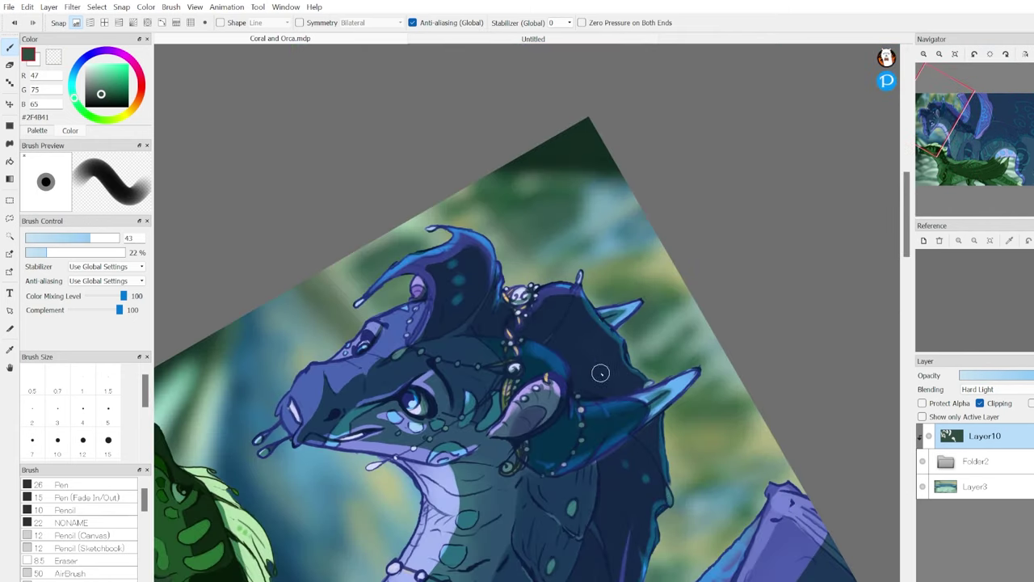
{"action": "left_click_drag", "start_coordinate": [467, 516], "coordinate": [420, 566]}
Erase a thin rim of light along the edge of the blue dragon's frill, brush size 16 at 22%.
{"action": "key", "text": "bracketleft"}
{"action": "key", "text": "bracketleft"}
{"action": "key", "text": "bracketleft"}
{"action": "key", "text": "x"}
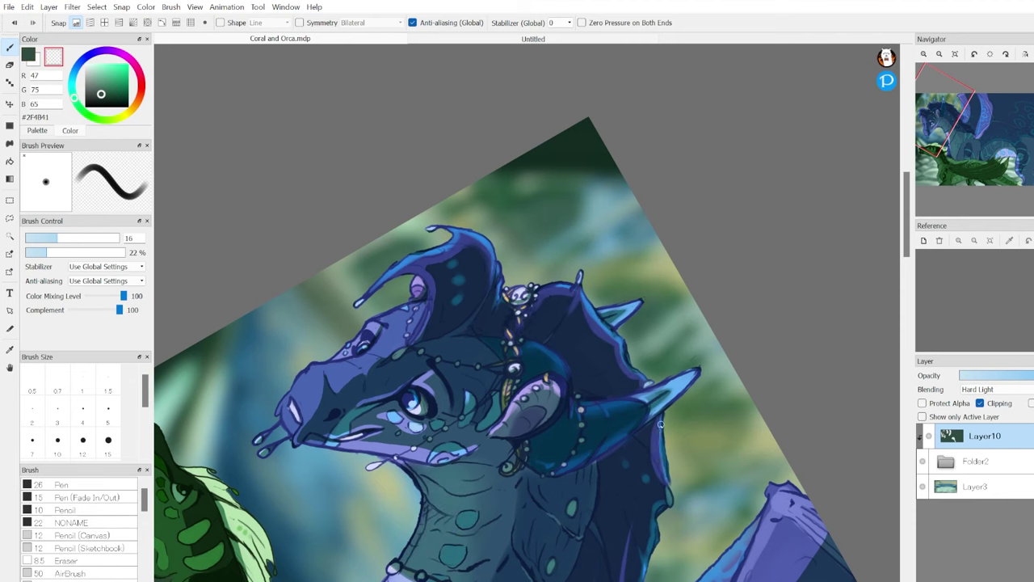
{"action": "left_click_drag", "start_coordinate": [661, 423], "coordinate": [517, 323]}
Erase small highlights on the blue dragon's neck plates, lower frill edge and necklace beads, brush size 12.3 at 22%.
{"action": "scroll", "coordinate": [198, 213], "scroll_direction": "up", "scroll_amount": 3}
{"action": "mouse_move", "coordinate": [198, 212]}
{"action": "left_mouse_down"}
{"action": "mouse_move", "coordinate": [413, 330]}
{"action": "mouse_move", "coordinate": [480, 229]}
{"action": "mouse_move", "coordinate": [512, 457]}
{"action": "left_mouse_up"}
{"action": "key", "text": "bracketleft"}
{"action": "left_click_drag", "start_coordinate": [517, 396], "coordinate": [533, 578]}
{"action": "left_click_drag", "start_coordinate": [509, 445], "coordinate": [534, 566]}
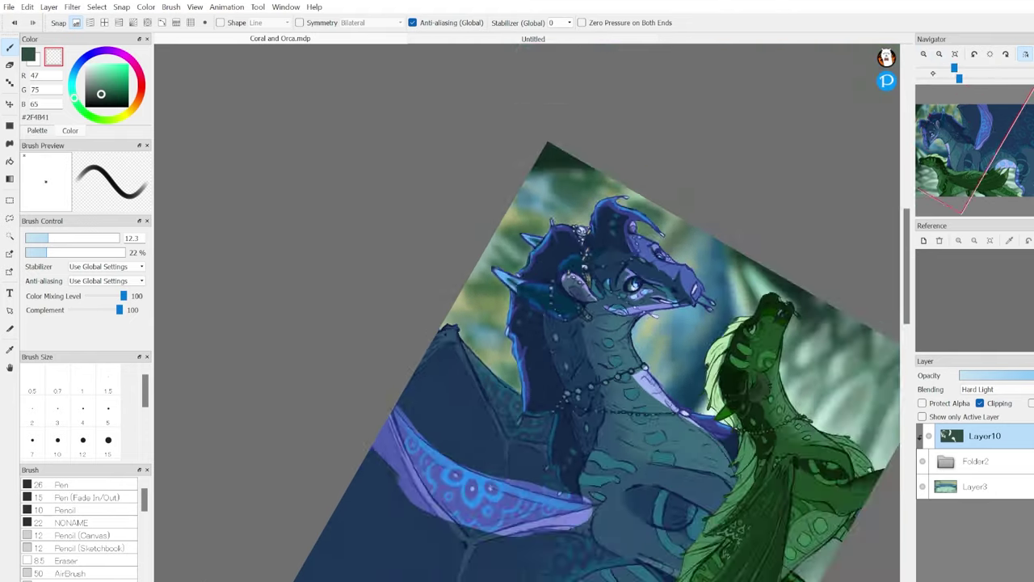
{"action": "scroll", "coordinate": [418, 291], "scroll_direction": "up", "scroll_amount": 3}
{"action": "left_click_drag", "start_coordinate": [418, 291], "coordinate": [418, 291]}
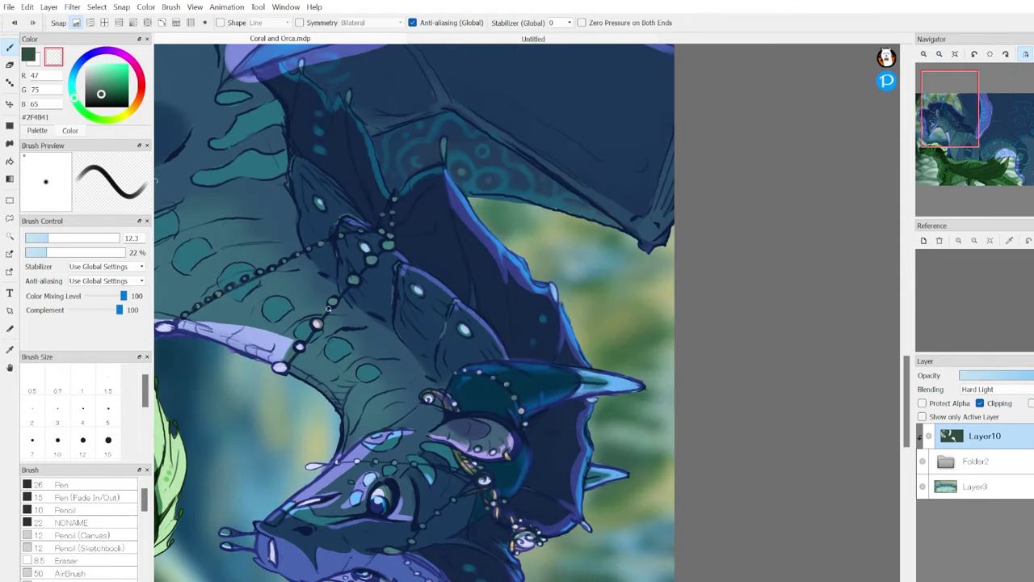
Lighten the blue dragon's front wing bone and patterned edge strip, brush size 21 at 22%.
{"action": "key", "text": "bracketright"}
{"action": "left_click_drag", "start_coordinate": [482, 510], "coordinate": [482, 510]}
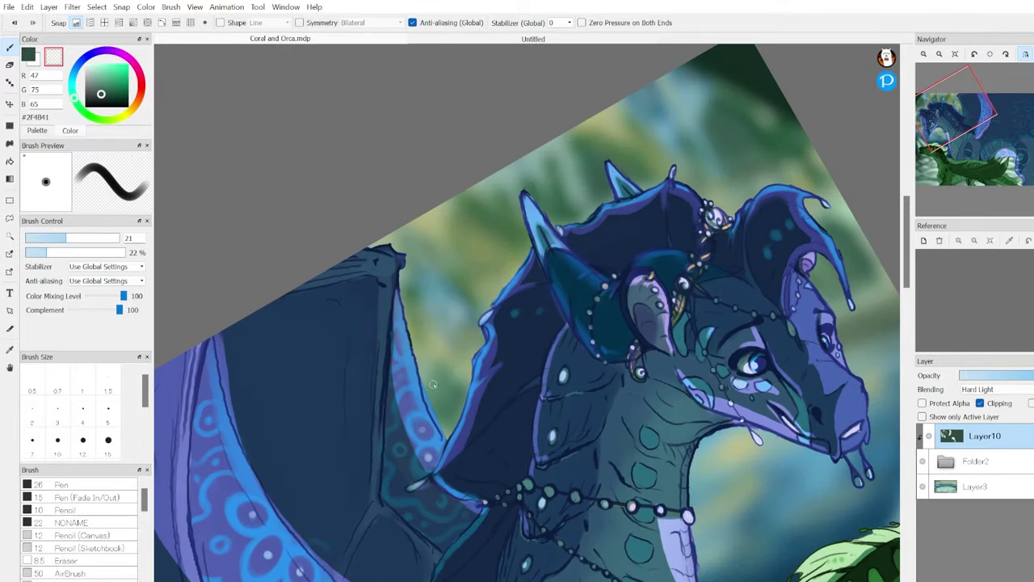
{"action": "left_click_drag", "start_coordinate": [397, 255], "coordinate": [378, 526]}
Paint shadow back over the blue dragon's front wing with the Pen brush, size 92 at 54%.
{"action": "key", "text": "b"}
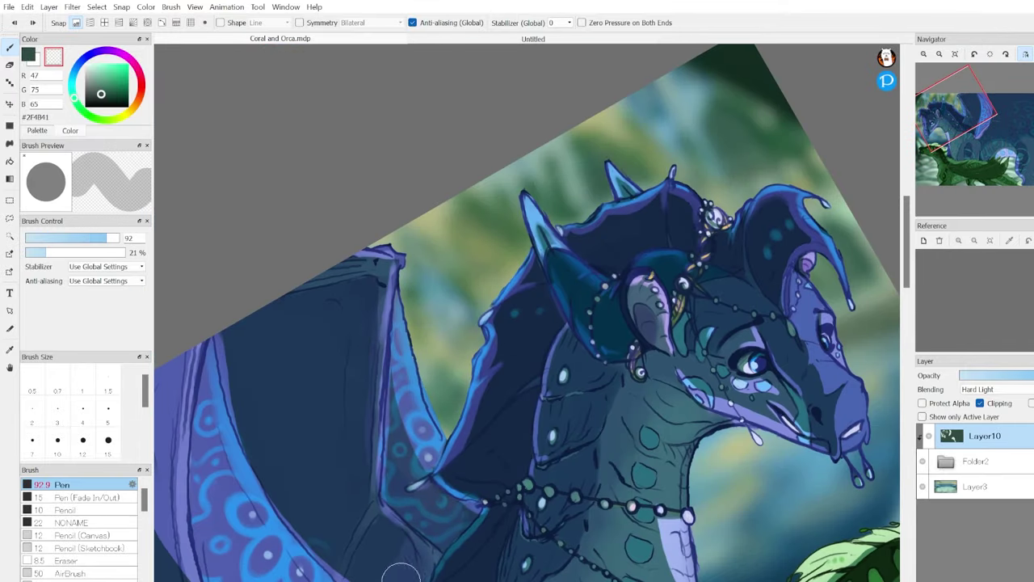
{"action": "key", "text": "x"}
{"action": "mouse_move", "coordinate": [401, 572]}
{"action": "left_mouse_down"}
{"action": "mouse_move", "coordinate": [240, 300]}
{"action": "mouse_move", "coordinate": [388, 452]}
{"action": "mouse_move", "coordinate": [384, 557]}
{"action": "mouse_move", "coordinate": [348, 485]}
{"action": "left_mouse_up"}
{"action": "left_click", "coordinate": [76, 252]}
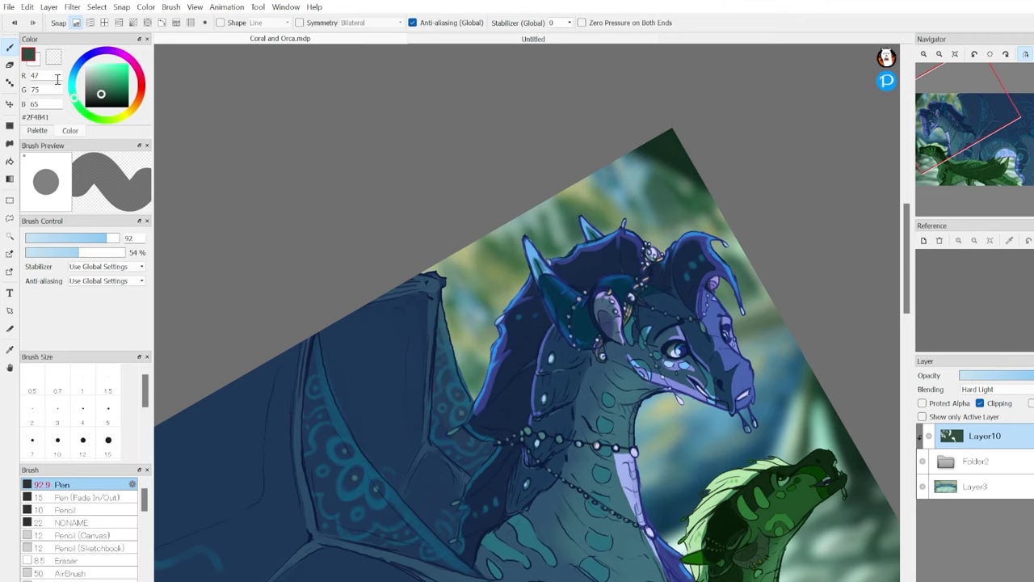
Clear the shadow from the blue dragon's foremost wing membranes and refine the shading along the neighbouring frill, brush size 21.
{"action": "mouse_move", "coordinate": [404, 525]}
{"action": "left_mouse_down"}
{"action": "mouse_move", "coordinate": [415, 284]}
{"action": "mouse_move", "coordinate": [388, 437]}
{"action": "mouse_move", "coordinate": [485, 324]}
{"action": "left_mouse_up"}
{"action": "key", "text": "b"}
{"action": "scroll", "coordinate": [624, 125], "scroll_direction": "up", "scroll_amount": 3}
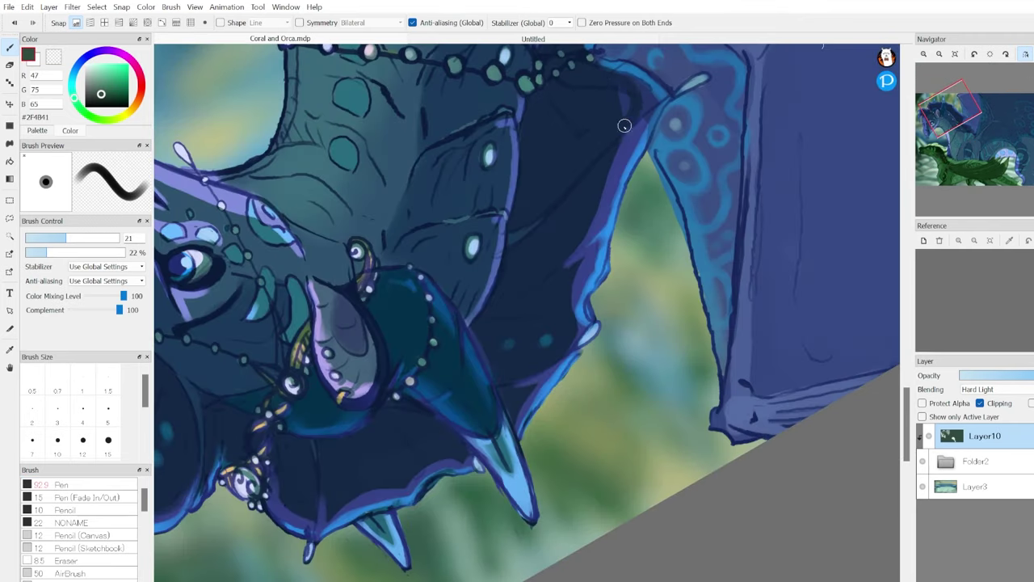
{"action": "left_click_drag", "start_coordinate": [624, 125], "coordinate": [501, 323]}
{"action": "scroll", "coordinate": [459, 398], "scroll_direction": "down", "scroll_amount": 3}
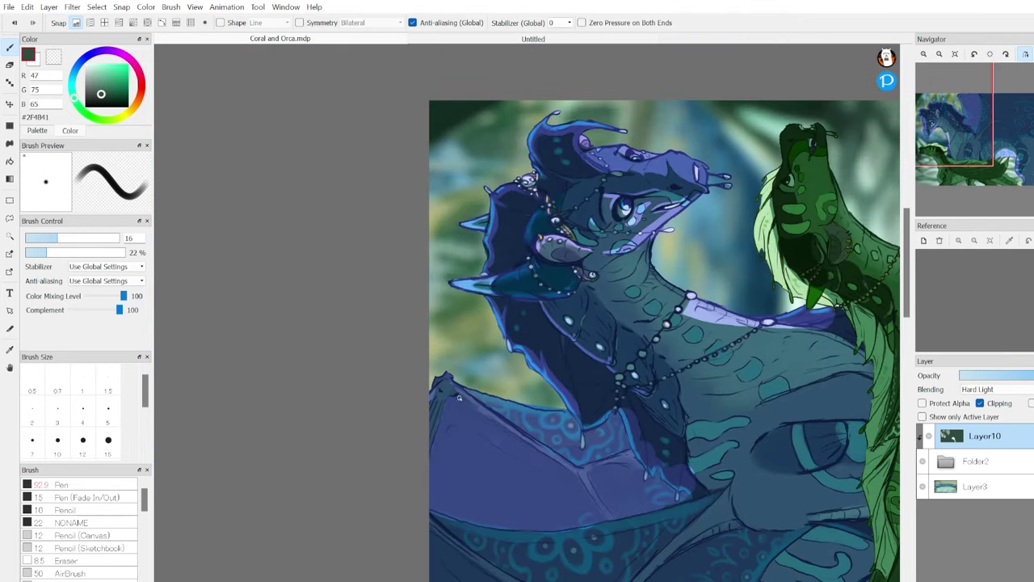
Lighten the front wing's patterned edge and membrane beside the frill, brush size 31 at 22%.
{"action": "key", "text": "x"}
{"action": "left_click_drag", "start_coordinate": [632, 454], "coordinate": [543, 223]}
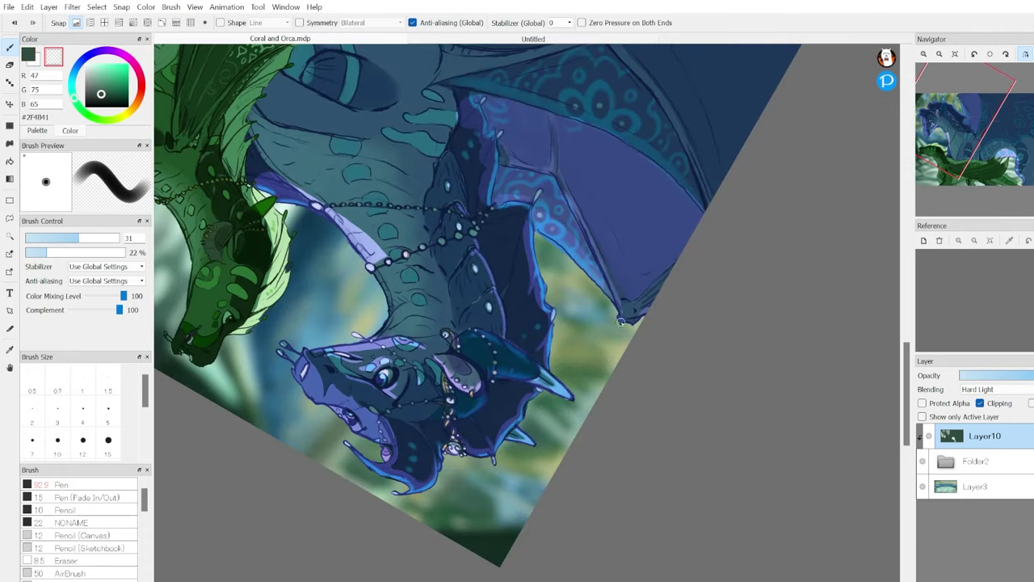
{"action": "left_click_drag", "start_coordinate": [620, 322], "coordinate": [453, 202]}
Lower Layer10's opacity to 46% and erase highlights along the blue dragon's long patterned wing strip and bones, brush size 13.4.
{"action": "left_click_drag", "start_coordinate": [1031, 376], "coordinate": [1004, 377]}
{"action": "left_click_drag", "start_coordinate": [962, 121], "coordinate": [961, 105]}
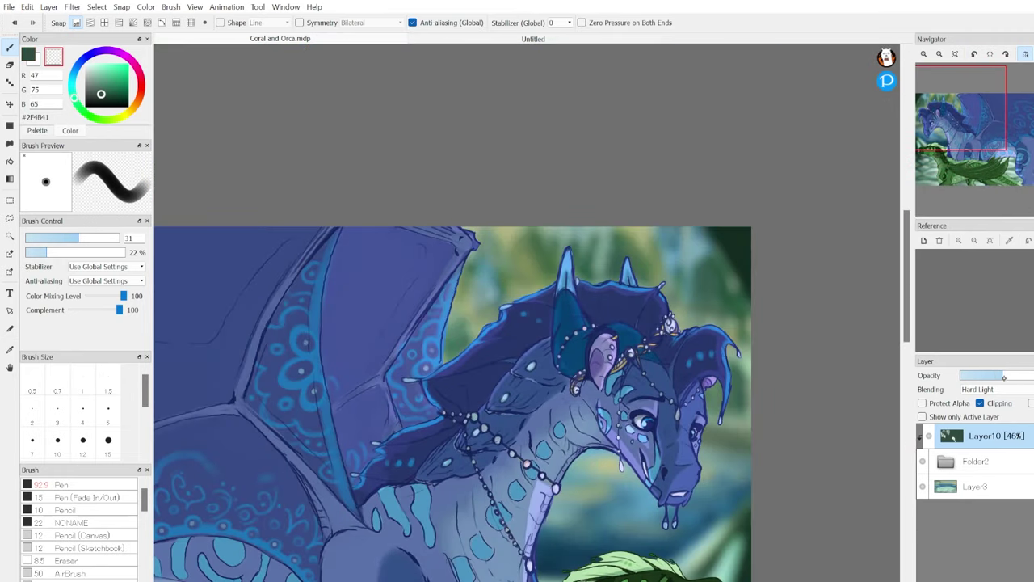
{"action": "mouse_move", "coordinate": [328, 234]}
{"action": "left_mouse_down"}
{"action": "mouse_move", "coordinate": [332, 421]}
{"action": "mouse_move", "coordinate": [356, 517]}
{"action": "left_mouse_up"}
{"action": "key", "text": "bracketleft"}
{"action": "key", "text": "bracketleft"}
{"action": "key", "text": "bracketleft"}
{"action": "left_click_drag", "start_coordinate": [242, 408], "coordinate": [341, 511]}
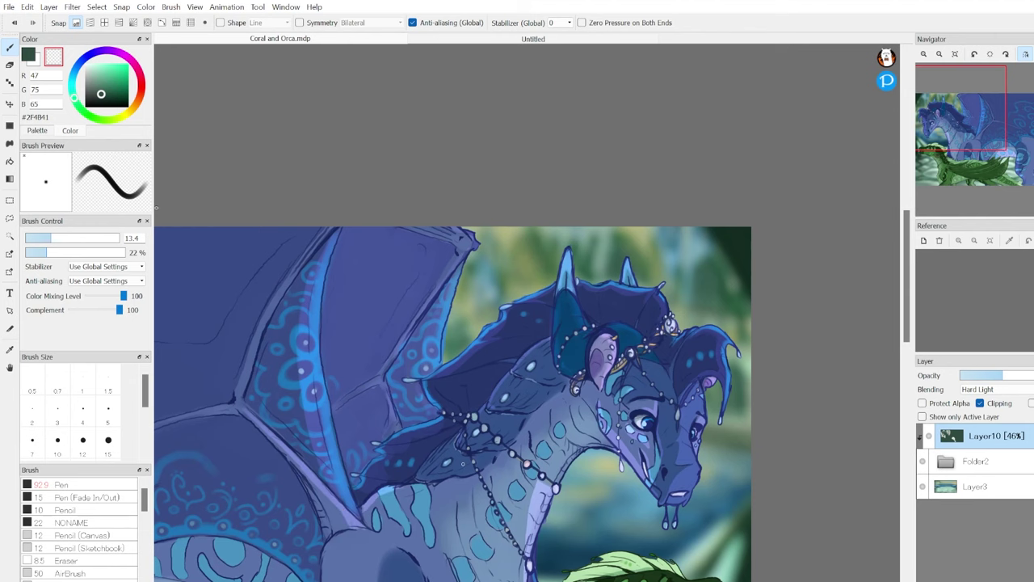
{"action": "key", "text": "x"}
{"action": "key", "text": "x"}
Erase the shadow from the blue dragon's throat folds, neck edge and upper neck spots, brush size 11 at 22%.
{"action": "scroll", "coordinate": [385, 330], "scroll_direction": "up", "scroll_amount": 5}
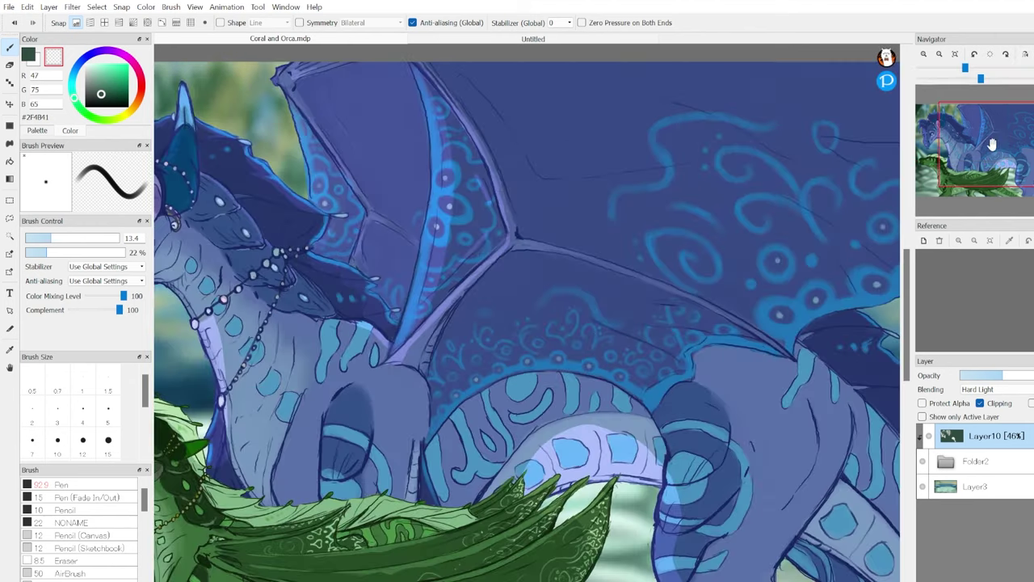
{"action": "key", "text": "bracketleft"}
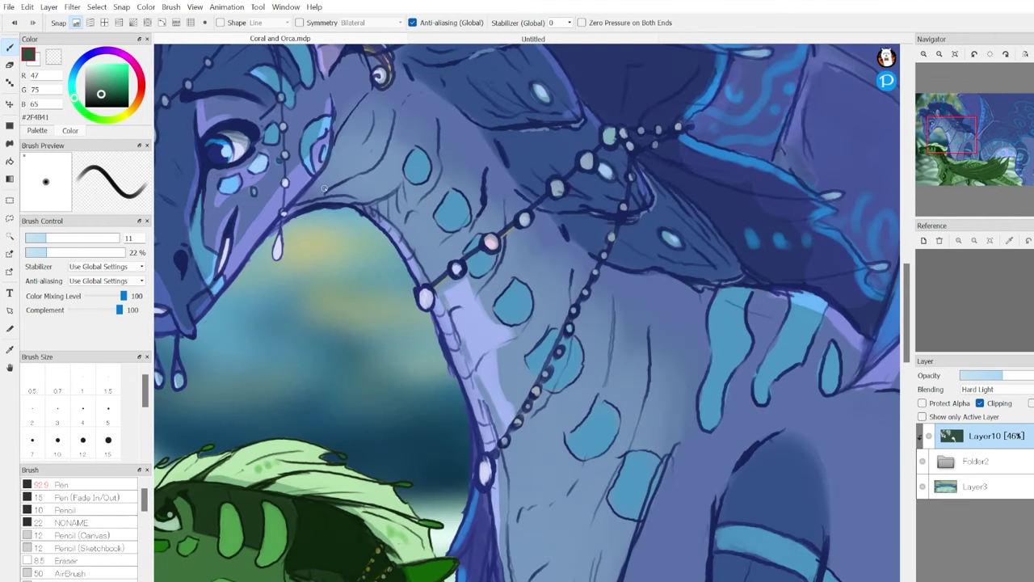
{"action": "left_click_drag", "start_coordinate": [346, 193], "coordinate": [400, 174]}
{"action": "left_click_drag", "start_coordinate": [404, 230], "coordinate": [421, 257]}
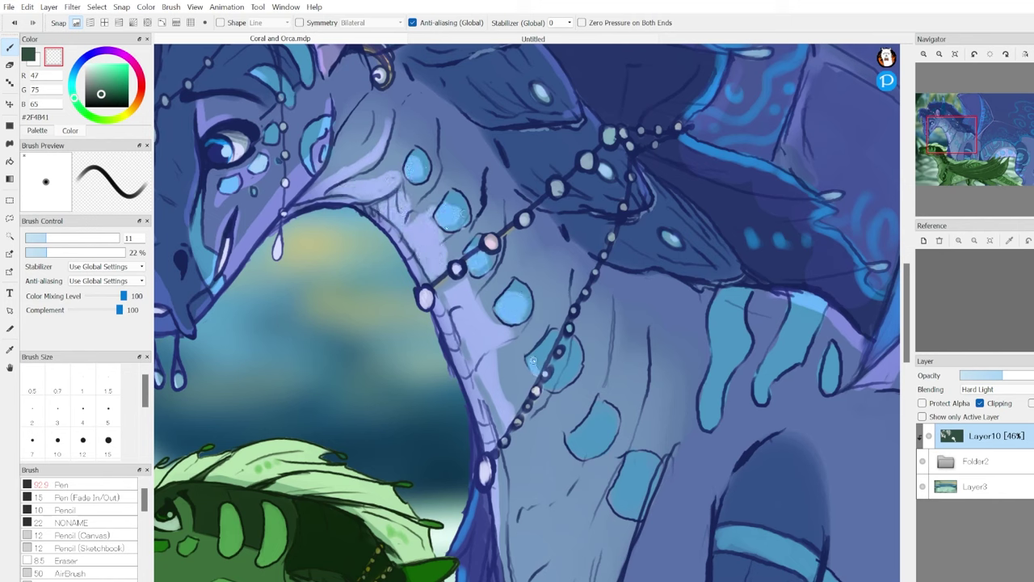
{"action": "scroll", "coordinate": [420, 271], "scroll_direction": "down", "scroll_amount": 5}
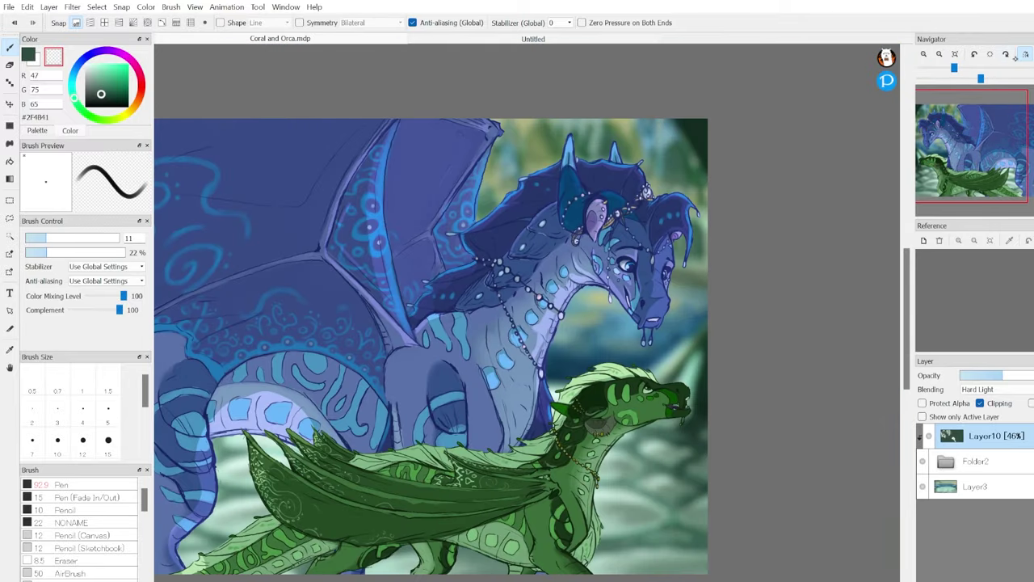
Lighten the blue dragon's lower neck spots and chest and refine the chest shading, brush size 18 at 22%.
{"action": "scroll", "coordinate": [551, 354], "scroll_direction": "up", "scroll_amount": 5}
{"action": "key", "text": "bracketright"}
{"action": "key", "text": "bracketright"}
{"action": "key", "text": "bracketright"}
{"action": "key", "text": "bracketright"}
{"action": "key", "text": "bracketright"}
{"action": "mouse_move", "coordinate": [553, 393]}
{"action": "left_mouse_down"}
{"action": "mouse_move", "coordinate": [585, 428]}
{"action": "mouse_move", "coordinate": [608, 545]}
{"action": "left_mouse_up"}
{"action": "key", "text": "x"}
{"action": "left_click_drag", "start_coordinate": [647, 432], "coordinate": [658, 493]}
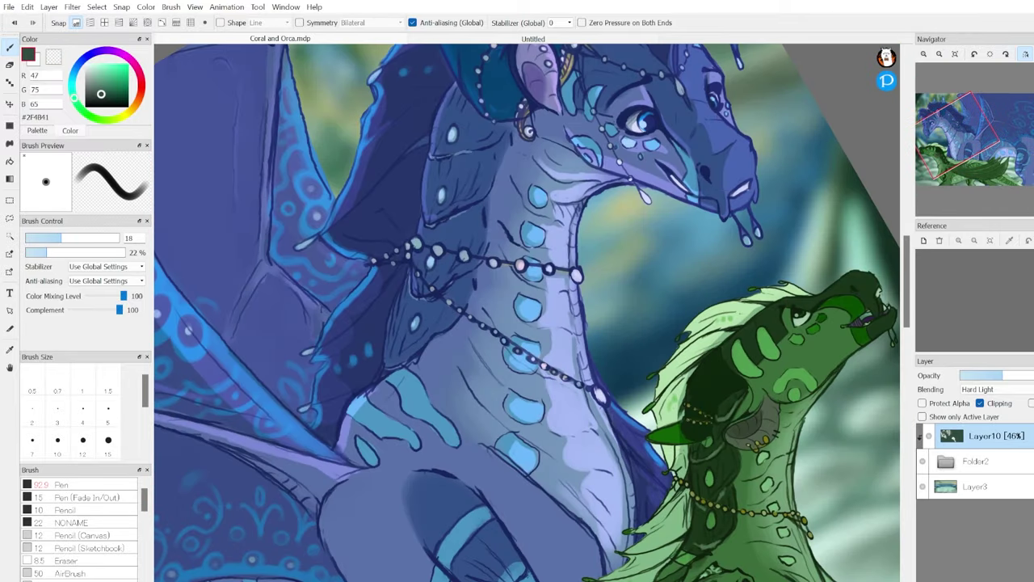
Erase the shadow along the blue dragon's shoulder, foreleg and lower chest edges on Layer10 to form highlights.
{"action": "key", "text": "x"}
{"action": "scroll", "coordinate": [484, 324], "scroll_direction": "down", "scroll_amount": 2}
{"action": "scroll", "coordinate": [342, 374], "scroll_direction": "up", "scroll_amount": 2}
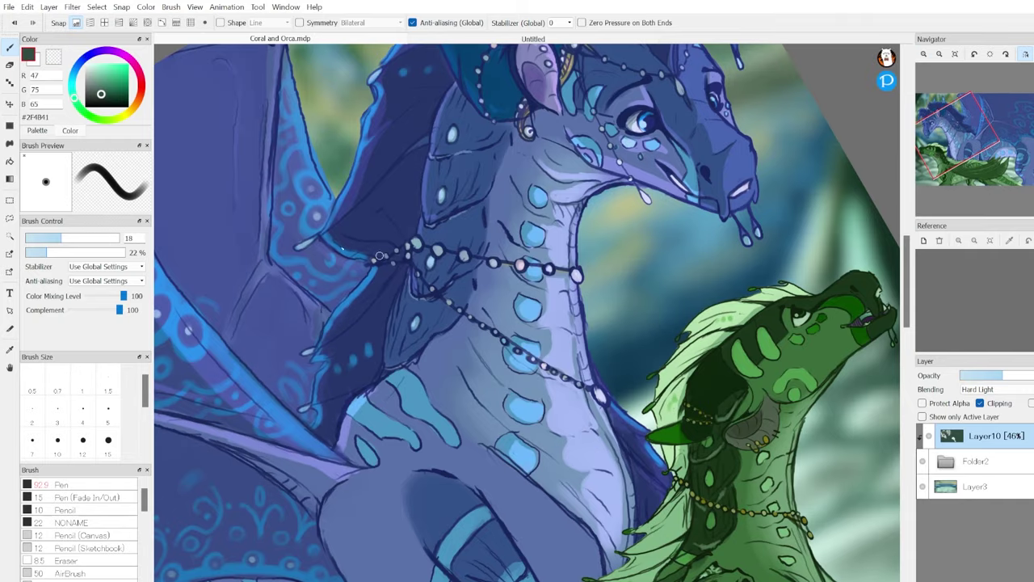
{"action": "key", "text": "x"}
{"action": "scroll", "coordinate": [379, 255], "scroll_direction": "down", "scroll_amount": 3}
{"action": "scroll", "coordinate": [485, 324], "scroll_direction": "up", "scroll_amount": 4}
{"action": "scroll", "coordinate": [552, 327], "scroll_direction": "down", "scroll_amount": 1}
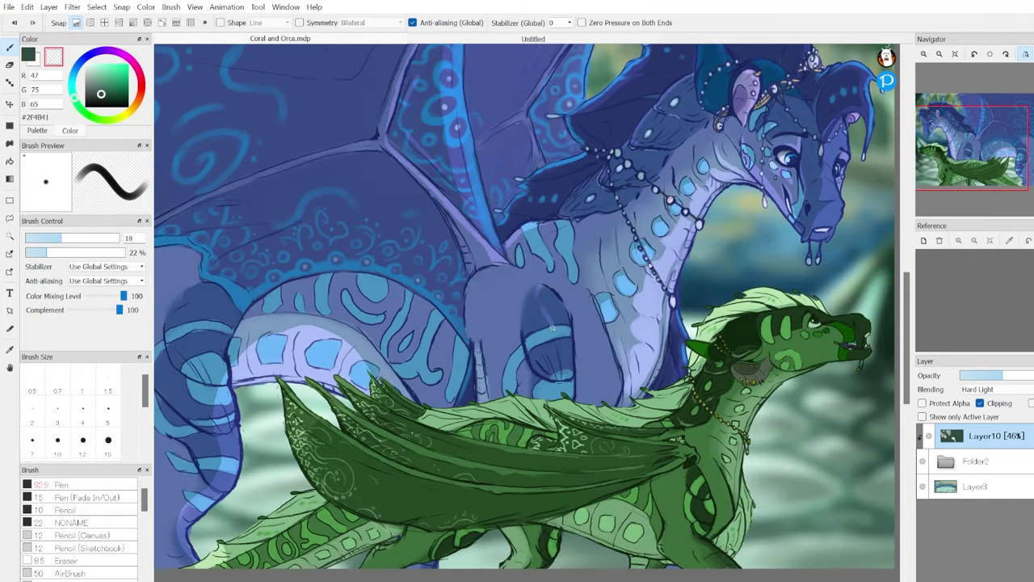
{"action": "mouse_move", "coordinate": [552, 327]}
{"action": "left_mouse_down"}
{"action": "mouse_move", "coordinate": [568, 389]}
{"action": "mouse_move", "coordinate": [552, 343]}
{"action": "mouse_move", "coordinate": [616, 371]}
{"action": "mouse_move", "coordinate": [565, 290]}
{"action": "left_mouse_up"}
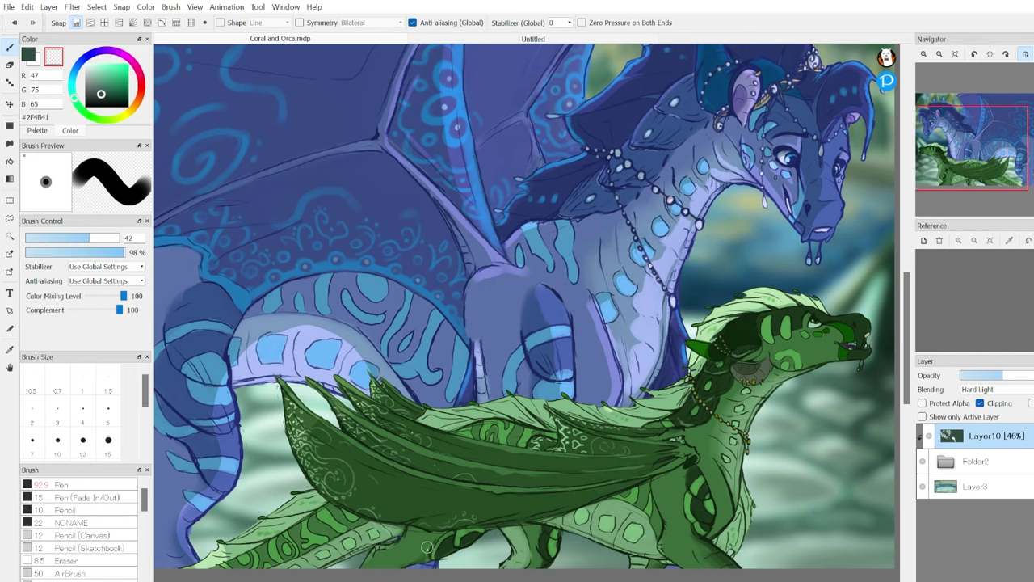
Erase a highlight along the edges of the blue dragon's hind thigh and lower leg, brush size 16 at 98%.
{"action": "key", "text": "bracketleft"}
{"action": "key", "text": "bracketleft"}
{"action": "key", "text": "bracketleft"}
{"action": "key", "text": "bracketleft"}
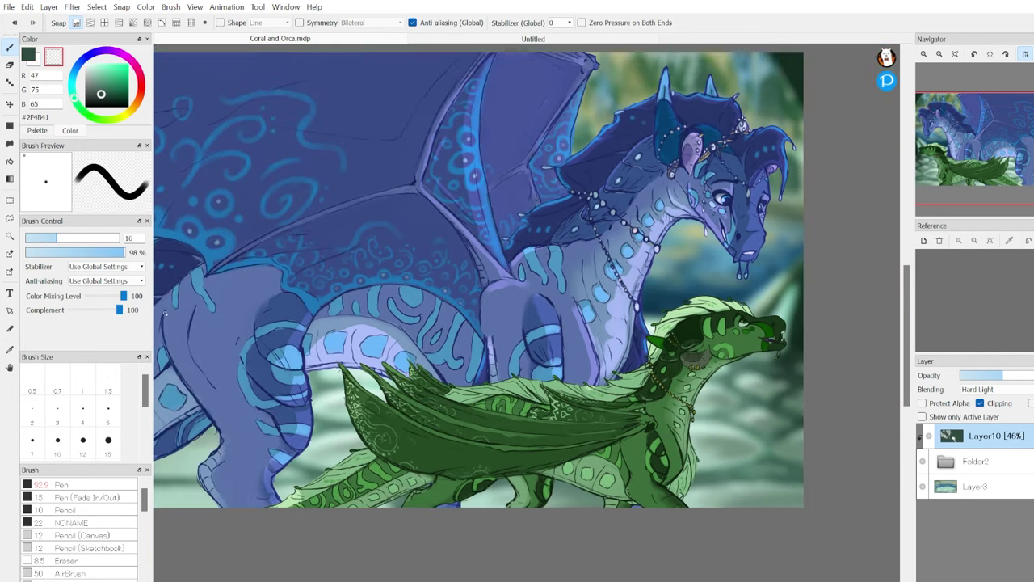
{"action": "scroll", "coordinate": [526, 307], "scroll_direction": "down", "scroll_amount": 1}
{"action": "key", "text": "bracketright"}
{"action": "key", "text": "bracketright"}
{"action": "key", "text": "bracketright"}
{"action": "key", "text": "bracketright"}
{"action": "key", "text": "x"}
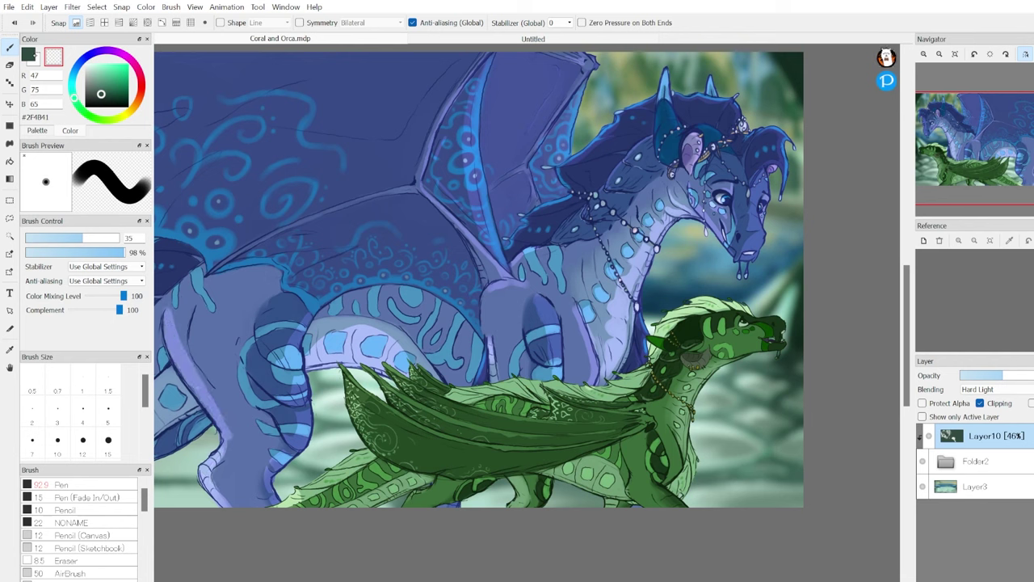
Refine the light and shade around the blue dragon's hind knee and lower leg stripes, varying the brush up to size 43 at 98%.
{"action": "key", "text": "bracketleft"}
{"action": "key", "text": "bracketleft"}
{"action": "key", "text": "bracketleft"}
{"action": "key", "text": "bracketleft"}
{"action": "key", "text": "bracketleft"}
{"action": "key", "text": "bracketleft"}
{"action": "key", "text": "bracketright"}
{"action": "key", "text": "bracketright"}
{"action": "key", "text": "bracketright"}
{"action": "key", "text": "bracketright"}
{"action": "key", "text": "bracketright"}
{"action": "key", "text": "bracketright"}
{"action": "key", "text": "bracketright"}
{"action": "key", "text": "x"}
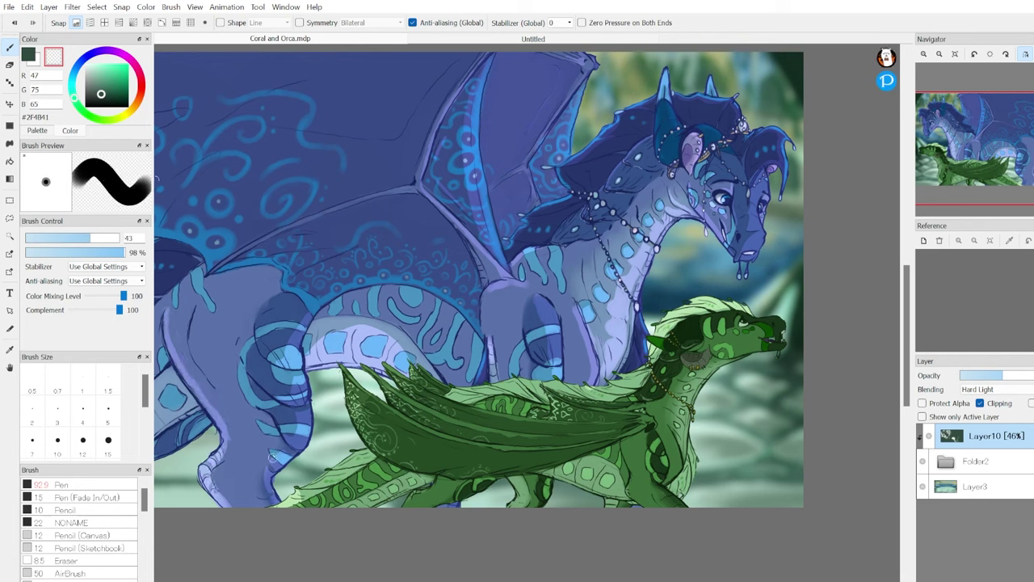
Shade the blue dragon's belly scales above the green wing tip on Layer10, brush size 15 at 98%.
{"action": "key", "text": "x"}
{"action": "key", "text": "bracketleft"}
{"action": "key", "text": "bracketleft"}
{"action": "key", "text": "bracketleft"}
{"action": "key", "text": "bracketleft"}
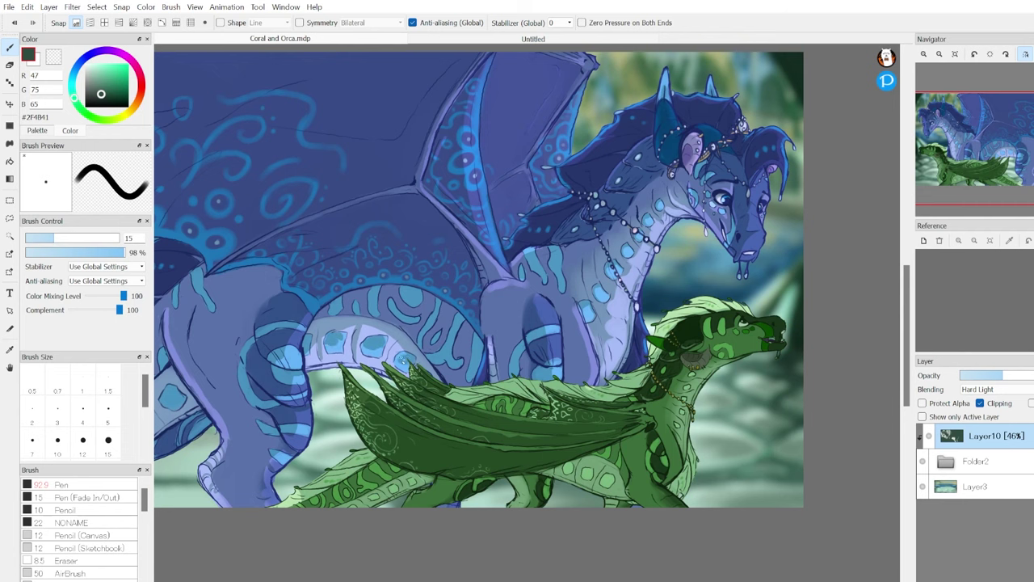
{"action": "key", "text": "ctrl+Left"}
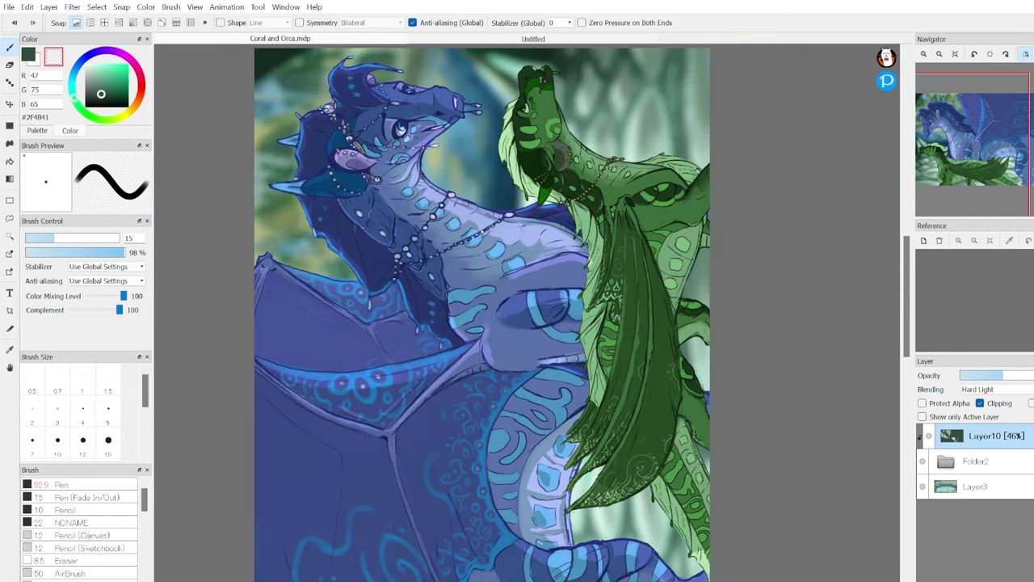
Lower Layer10's opacity to 35% and erase highlights along the blue dragon's tail underside and tail fin edge, brush size 22 at 98%.
{"action": "key", "text": "ctrl+0"}
{"action": "left_click", "coordinate": [992, 376]}
{"action": "key", "text": "x"}
{"action": "key", "text": "bracketright"}
{"action": "key", "text": "bracketright"}
{"action": "key", "text": "bracketright"}
{"action": "key", "text": "ctrl+Left"}
{"action": "key", "text": "ctrl+plus"}
{"action": "key", "text": "ctrl+plus"}
{"action": "key", "text": "ctrl+plus"}
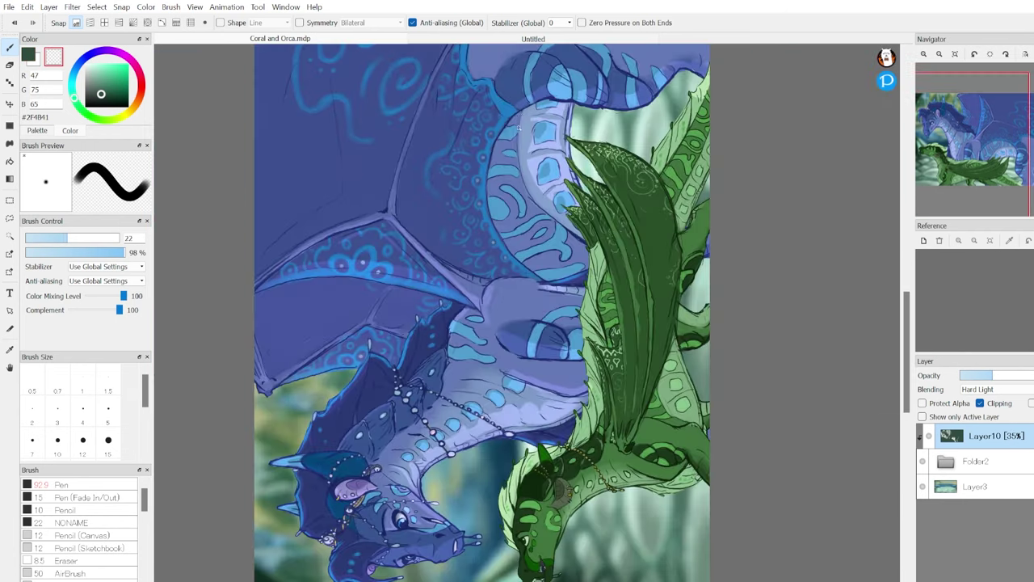
{"action": "key", "text": "ctrl+Right"}
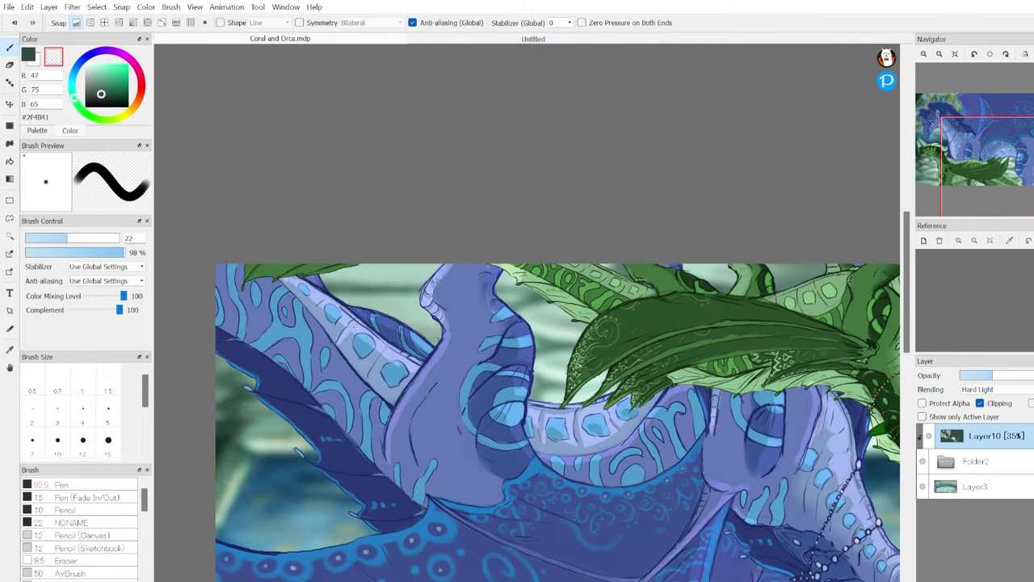
{"action": "left_click_drag", "start_coordinate": [388, 364], "coordinate": [376, 346]}
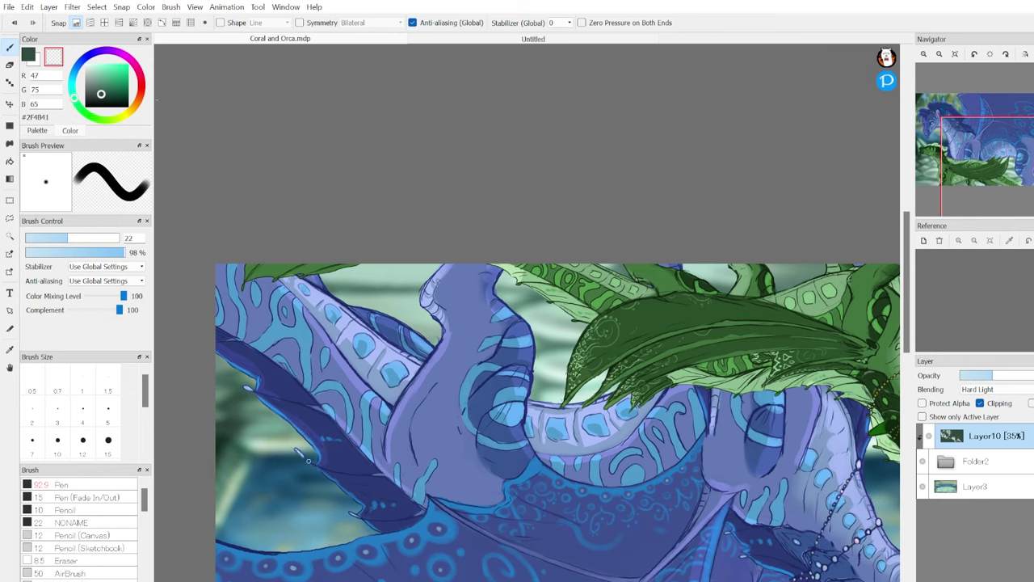
{"action": "key", "text": "x"}
{"action": "key", "text": "bracketright"}
{"action": "key", "text": "bracketright"}
{"action": "key", "text": "bracketright"}
{"action": "key", "text": "bracketright"}
{"action": "key", "text": "bracketright"}
{"action": "key", "text": "ctrl+Right"}
{"action": "key", "text": "ctrl+Right"}
{"action": "key", "text": "ctrl+minus"}
{"action": "key", "text": "ctrl+minus"}
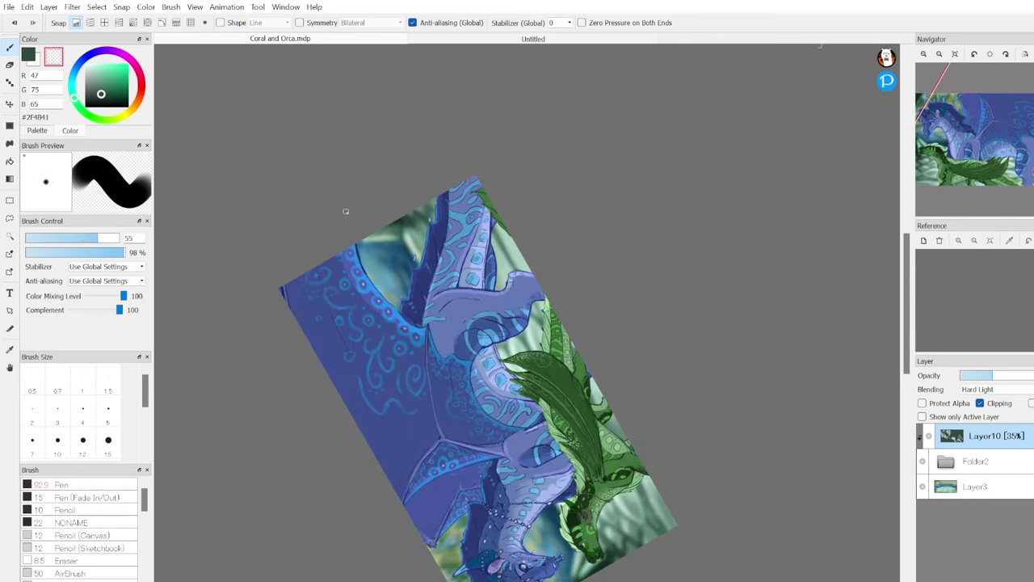
{"action": "key", "text": "bracketleft"}
{"action": "key", "text": "bracketleft"}
{"action": "key", "text": "bracketleft"}
{"action": "key", "text": "bracketleft"}
{"action": "key", "text": "bracketleft"}
{"action": "key", "text": "bracketleft"}
{"action": "key", "text": "ctrl+Right"}
{"action": "key", "text": "ctrl+Right"}
{"action": "key", "text": "ctrl+Right"}
{"action": "key", "text": "ctrl+Right"}
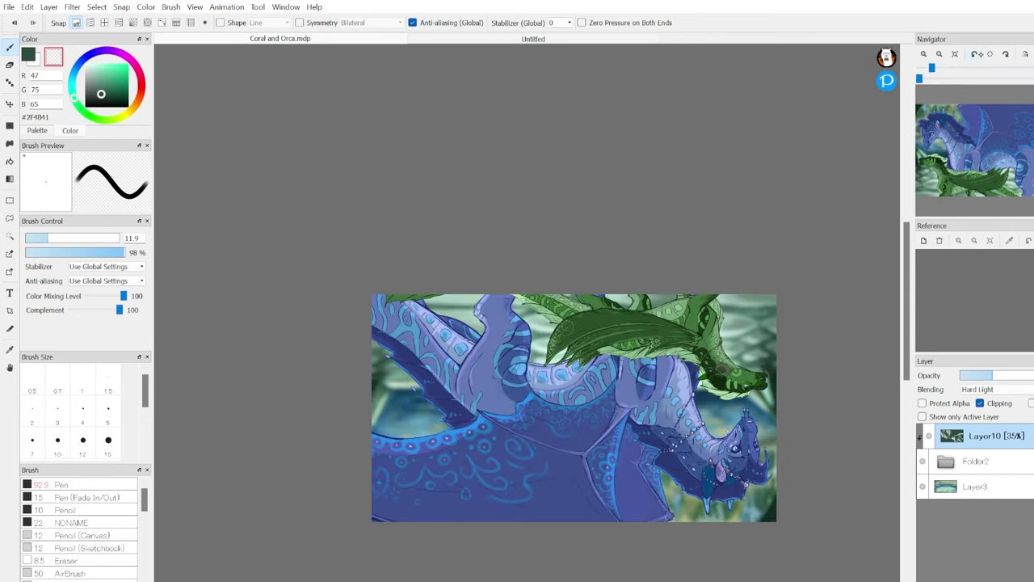
Set Layer10's opacity to 33% to soften the shadows over both dragons.
{"action": "key", "text": "ctrl+Left"}
{"action": "key", "text": "ctrl+Left"}
{"action": "key", "text": "ctrl+Left"}
{"action": "key", "text": "ctrl+Left"}
{"action": "key", "text": "ctrl+Left"}
{"action": "key", "text": "ctrl+Left"}
{"action": "key", "text": "ctrl+plus"}
{"action": "key", "text": "ctrl+plus"}
{"action": "key", "text": "x"}
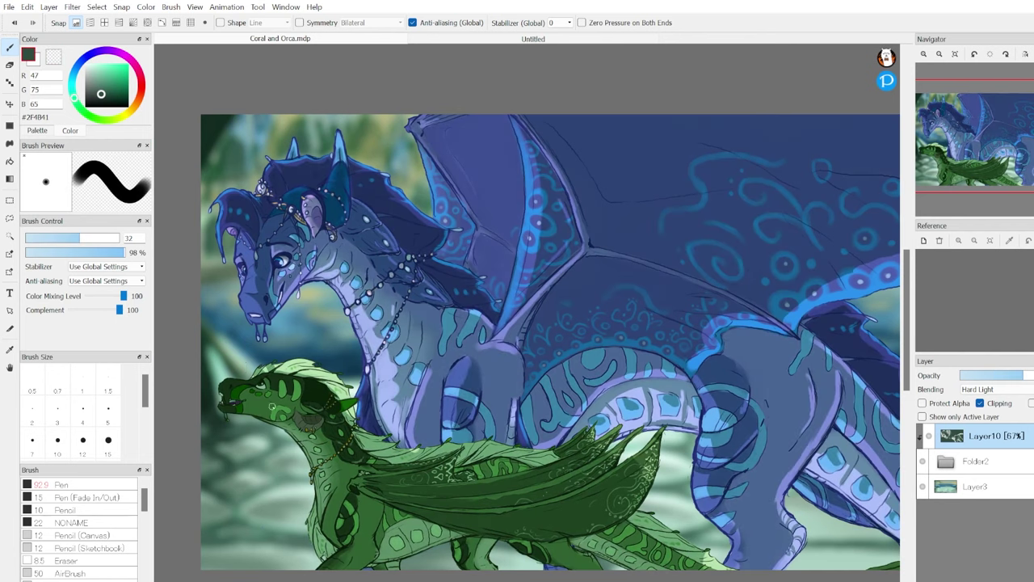
{"action": "key", "text": "bracketright"}
{"action": "key", "text": "bracketright"}
{"action": "key", "text": "bracketright"}
{"action": "key", "text": "bracketright"}
{"action": "key", "text": "bracketright"}
{"action": "key", "text": "x"}
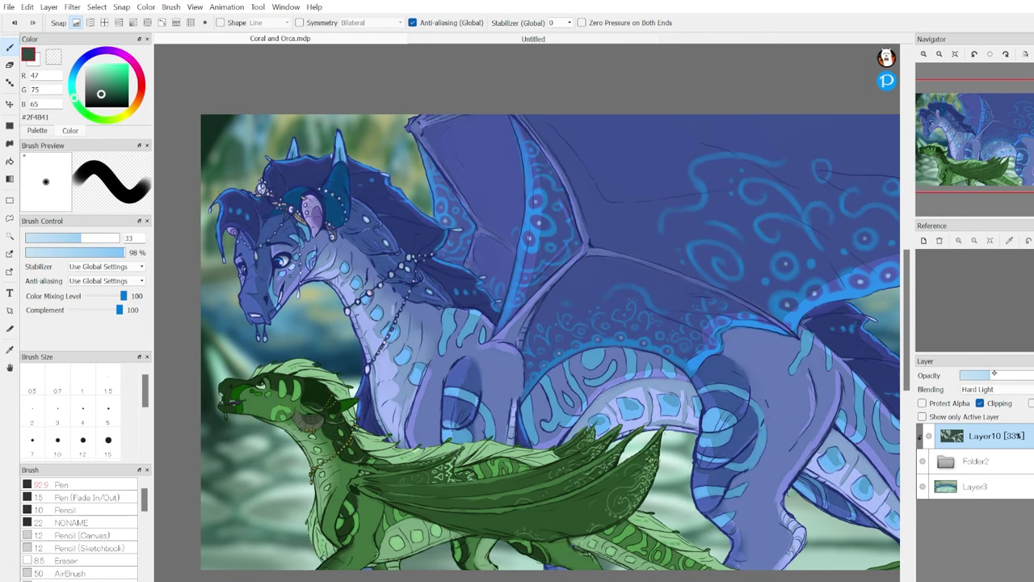
Add a new layer above Layer10 and paint fine light-blue and white highlights on the blue dragon's muzzle, forelock frill and forehead pendant.
{"action": "key", "text": "ctrl+shift+n"}
{"action": "key", "text": "ctrl+plus"}
{"action": "key", "text": "ctrl+plus"}
{"action": "key", "text": "bracketleft"}
{"action": "key", "text": "bracketleft"}
{"action": "key", "text": "bracketleft"}
{"action": "key", "text": "bracketleft"}
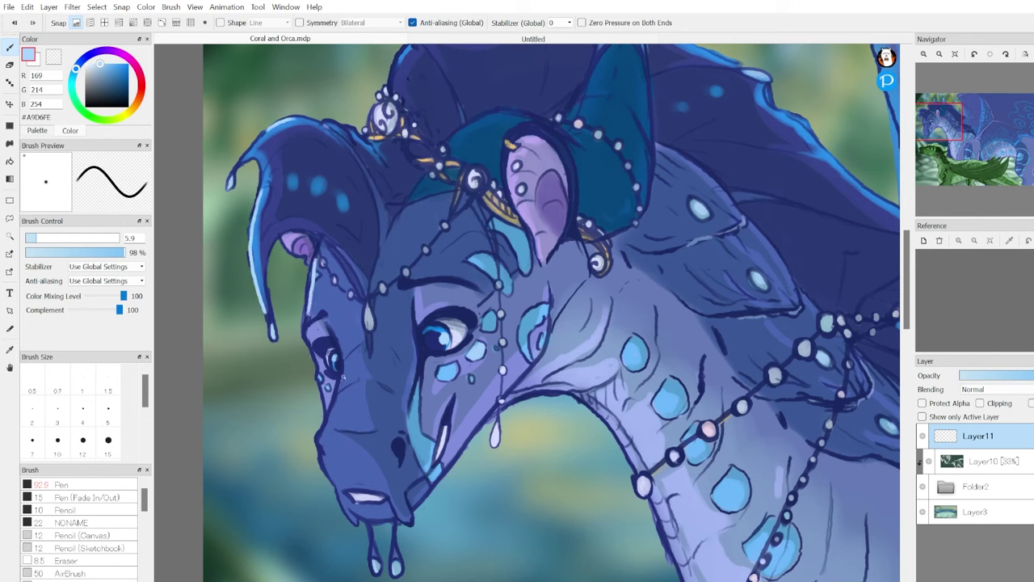
{"action": "key", "text": "["}
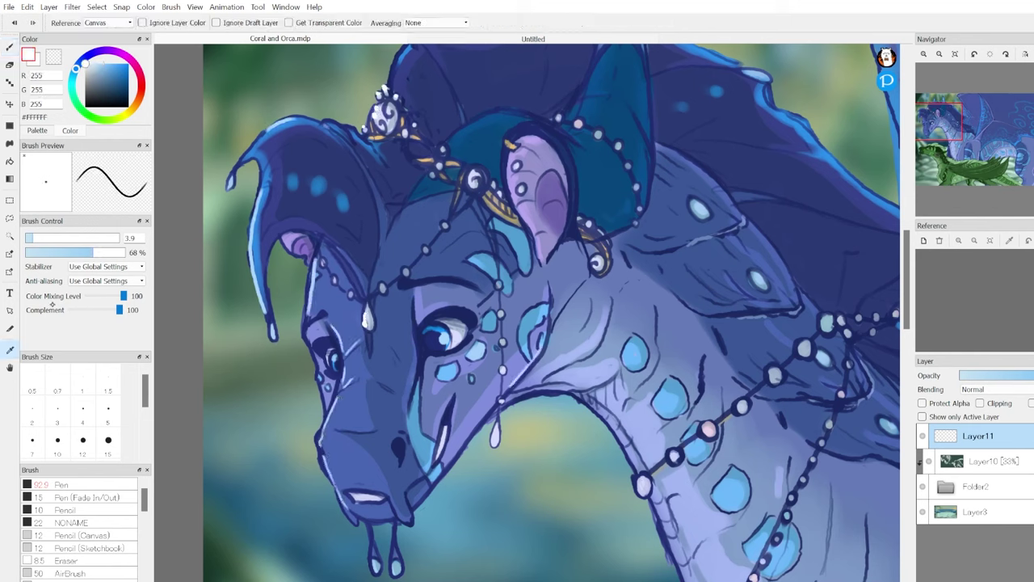
Sample light blue #A0CFFA, add thin highlights around the far eye and on the neck plates, size 3.9 at 68%, and clip Layer11.
{"action": "left_click", "coordinate": [405, 268], "text": "alt"}
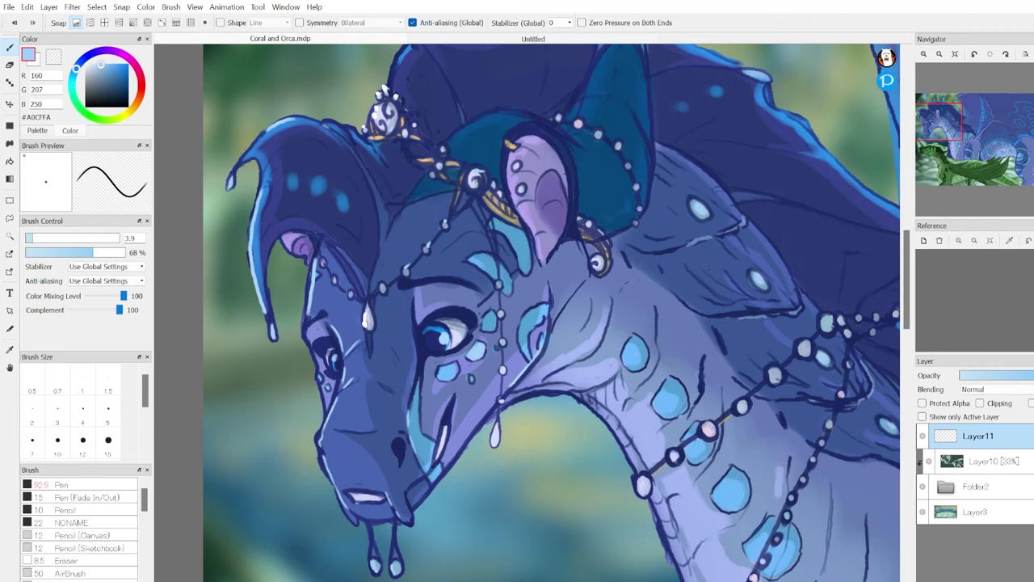
{"action": "scroll", "coordinate": [682, 215], "scroll_direction": "down", "scroll_amount": 3}
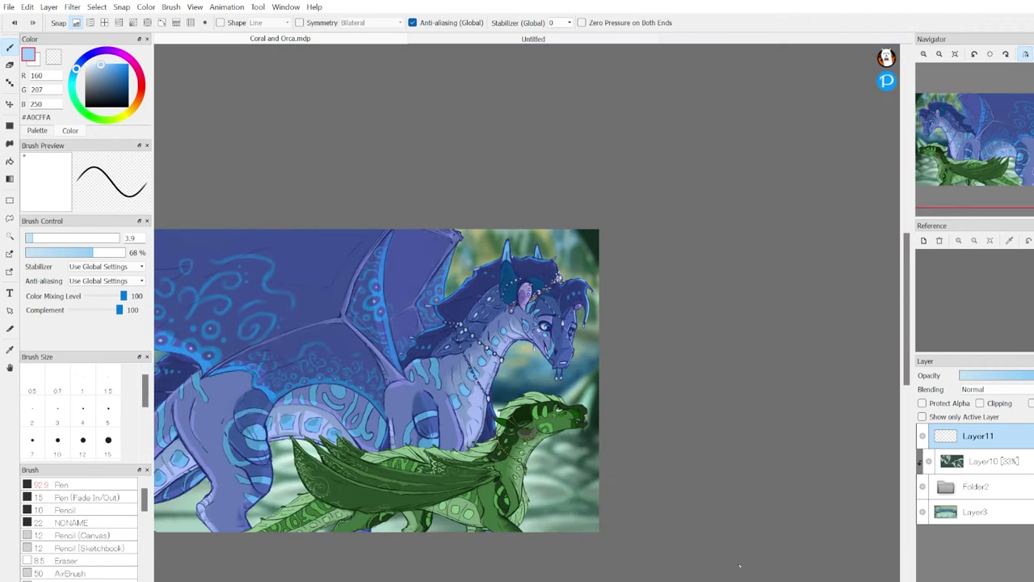
{"action": "scroll", "coordinate": [533, 315], "scroll_direction": "up", "scroll_amount": 3}
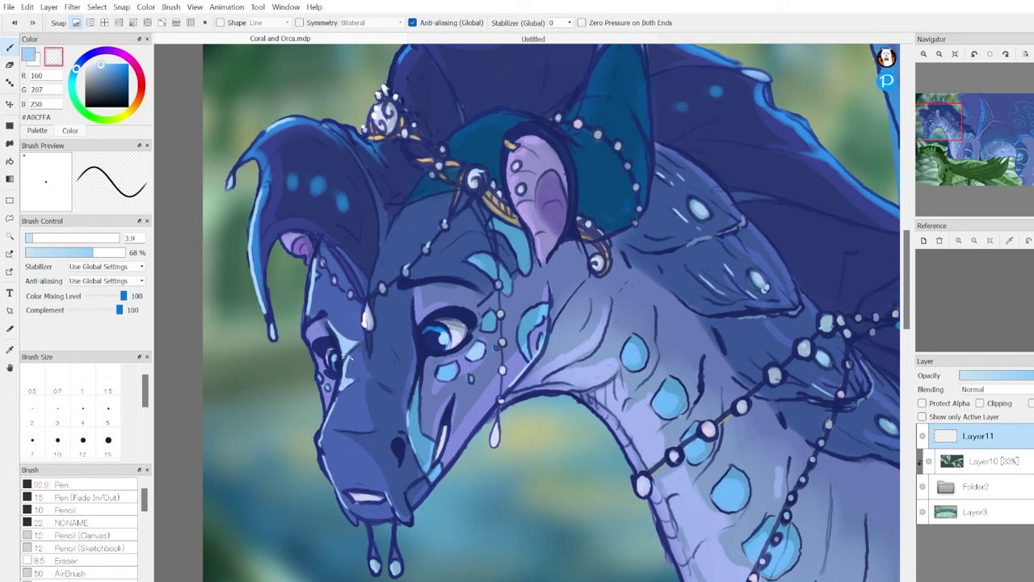
{"action": "left_click", "coordinate": [989, 404]}
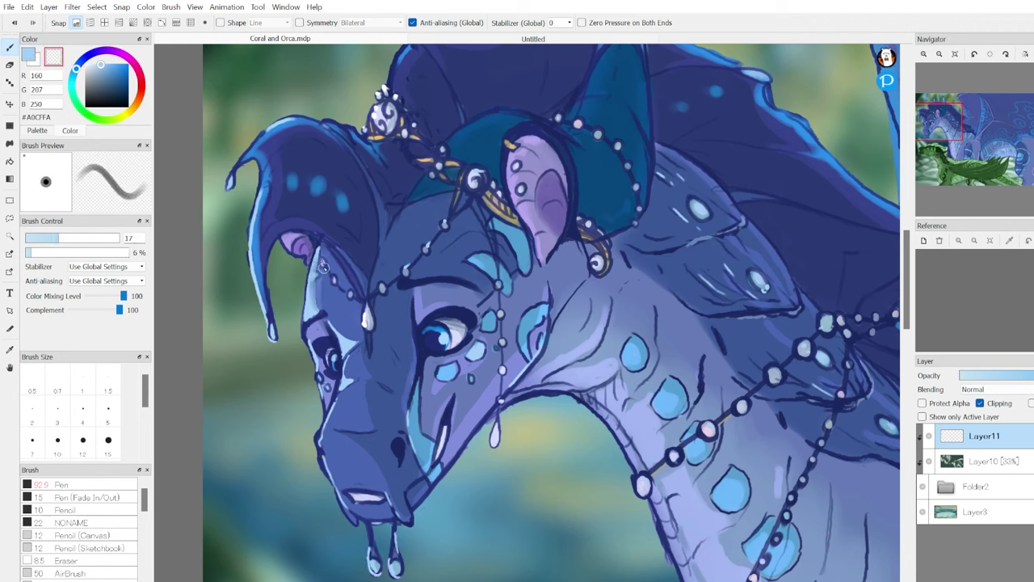
Brush a soft light-blue glow along the outer edge of the blue dragon's forelock frill and trim it, brush size 15 at 6%.
{"action": "mouse_move", "coordinate": [267, 315]}
{"action": "left_mouse_down"}
{"action": "mouse_move", "coordinate": [238, 190]}
{"action": "mouse_move", "coordinate": [368, 121]}
{"action": "left_mouse_up"}
{"action": "key", "text": "x"}
{"action": "key", "text": "ctrl+z"}
{"action": "key", "text": "ctrl+z"}
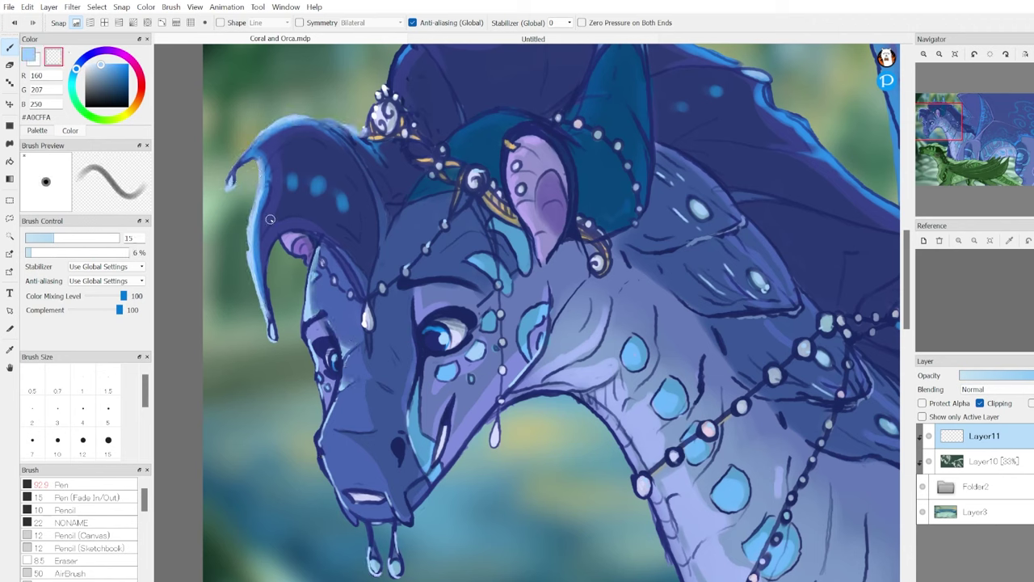
{"action": "key", "text": "["}
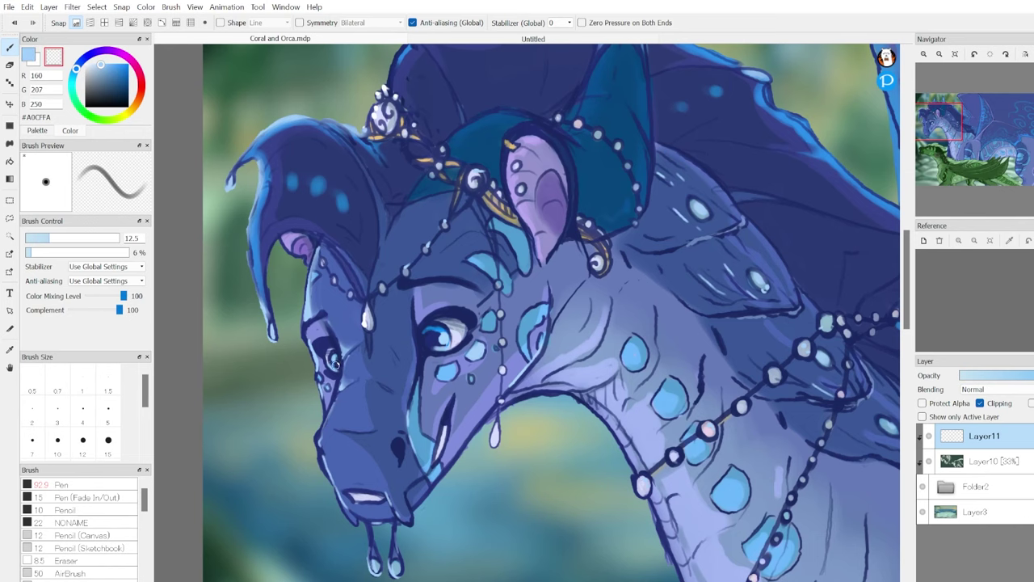
Paint soft light blue over both of the blue dragon's horns on Layer11 with a low-opacity brush at 6%.
{"action": "key", "text": "]"}
{"action": "key", "text": "]"}
{"action": "key", "text": "]"}
{"action": "key", "text": "]"}
{"action": "key", "text": "ctrl+minus"}
{"action": "key", "text": "ctrl+minus"}
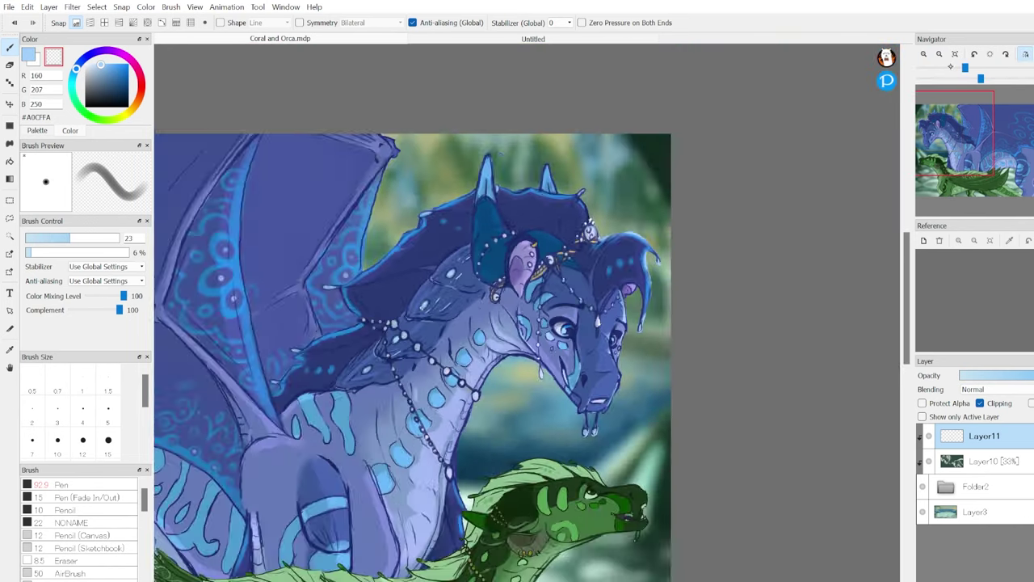
{"action": "scroll", "coordinate": [683, 134], "scroll_direction": "up", "scroll_amount": 3}
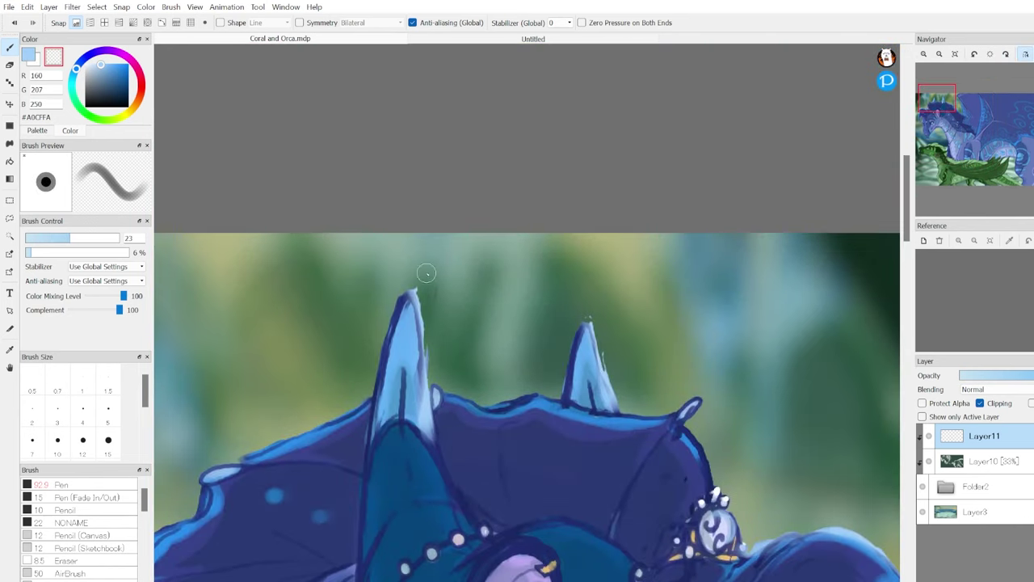
{"action": "left_click", "coordinate": [423, 277], "text": "ctrl"}
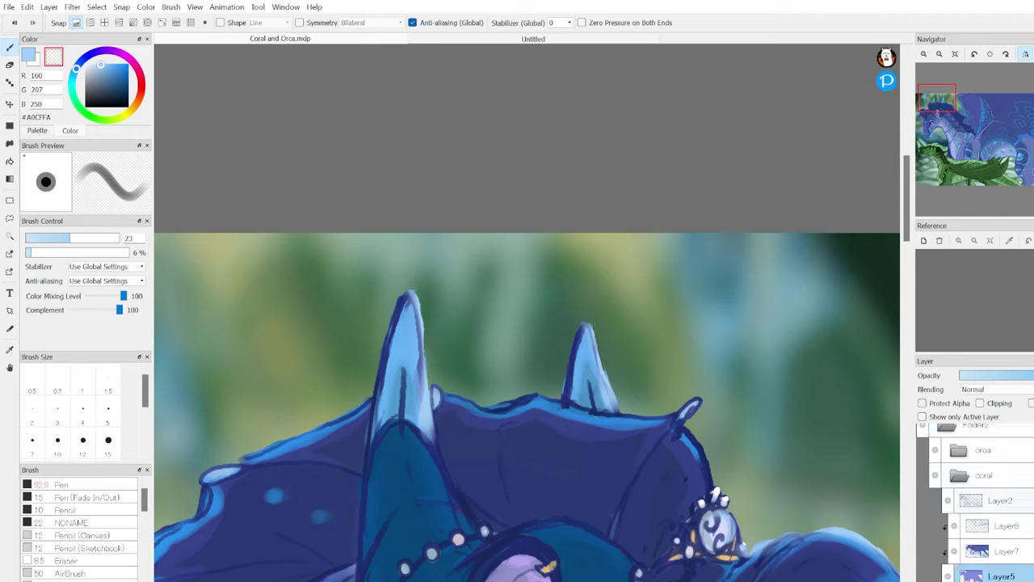
{"action": "key", "text": "bracketright"}
{"action": "key", "text": "bracketright"}
{"action": "mouse_move", "coordinate": [417, 307]}
{"action": "left_mouse_down"}
{"action": "mouse_move", "coordinate": [445, 497]}
{"action": "mouse_move", "coordinate": [388, 517]}
{"action": "left_mouse_up"}
{"action": "key", "text": "x"}
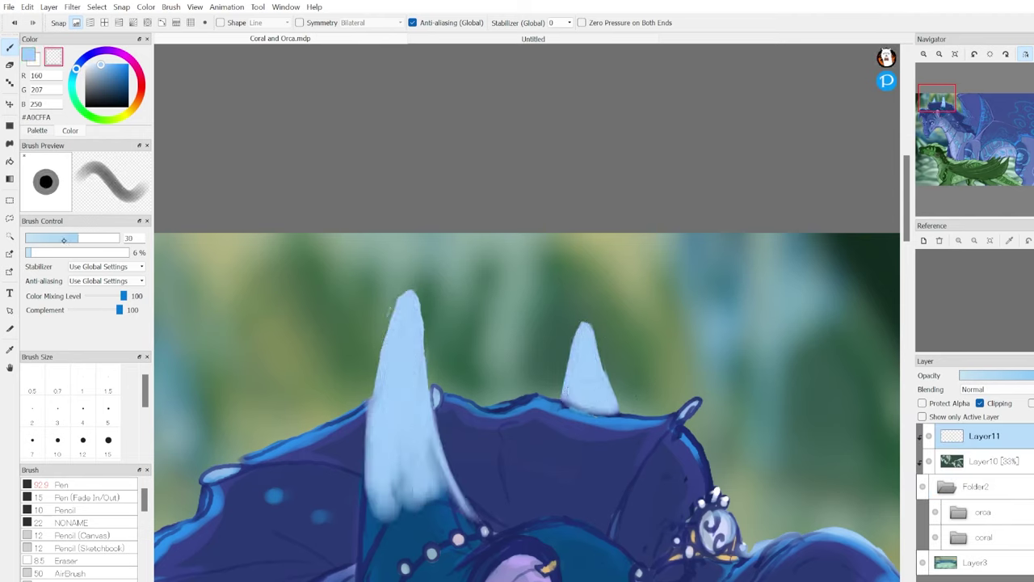
Erase the light blue from the middle of both horns, keeping it along their edges, brush size 30 at 6%.
{"action": "key", "text": "bracketright"}
{"action": "key", "text": "bracketright"}
{"action": "left_click_drag", "start_coordinate": [586, 340], "coordinate": [589, 431]}
{"action": "mouse_move", "coordinate": [421, 372]}
{"action": "left_mouse_down"}
{"action": "mouse_move", "coordinate": [404, 492]}
{"action": "mouse_move", "coordinate": [408, 330]}
{"action": "left_mouse_up"}
{"action": "key", "text": "bracketleft"}
{"action": "key", "text": "bracketleft"}
{"action": "key", "text": "bracketleft"}
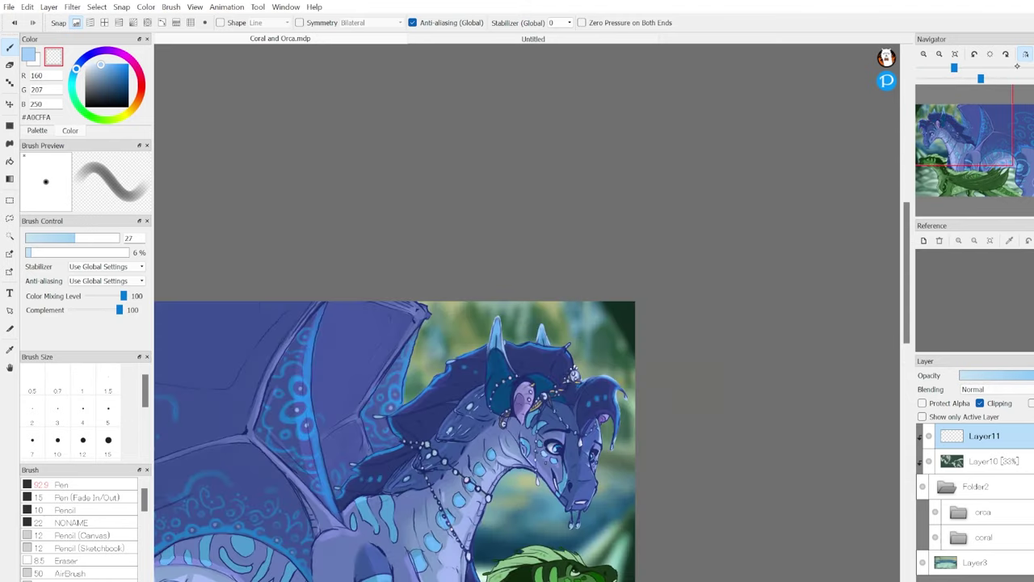
Draw thin light-blue highlights on the horn edges, horn sheath and neighbouring frill edge, brush sizes 3.2 to 4.3 at 28%.
{"action": "key", "text": "h"}
{"action": "key", "text": "x"}
{"action": "left_click_drag", "start_coordinate": [647, 301], "coordinate": [683, 452]}
{"action": "key", "text": "h"}
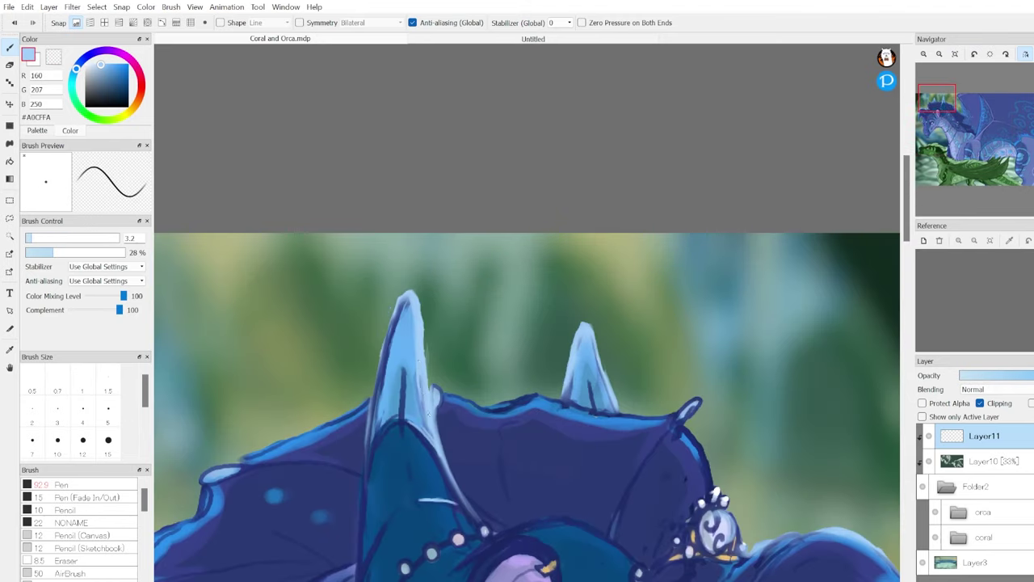
{"action": "key", "text": "bracketright"}
{"action": "key", "text": "bracketleft"}
{"action": "scroll", "coordinate": [525, 315], "scroll_direction": "down", "scroll_amount": 4}
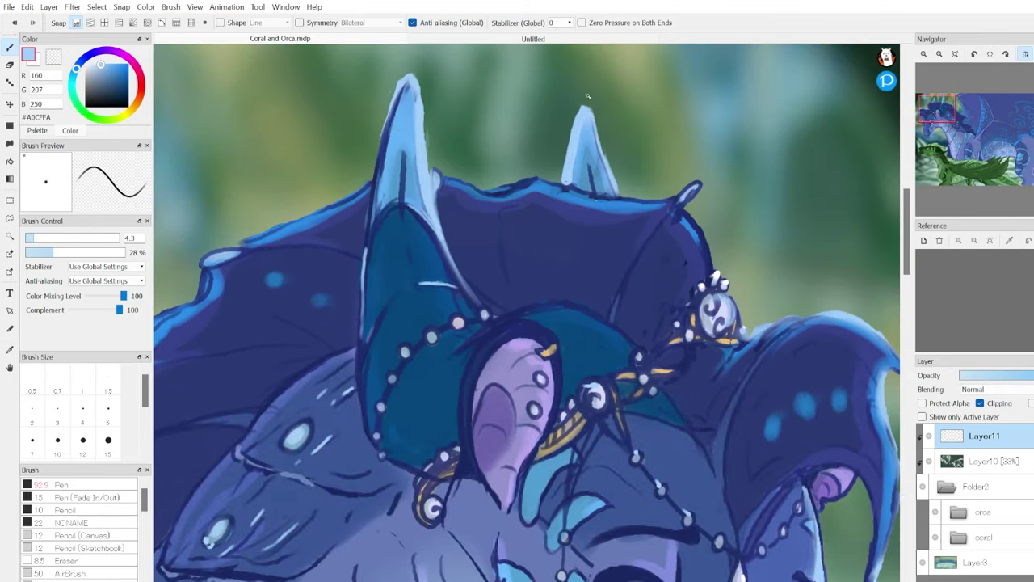
{"action": "scroll", "coordinate": [509, 376], "scroll_direction": "up", "scroll_amount": 5}
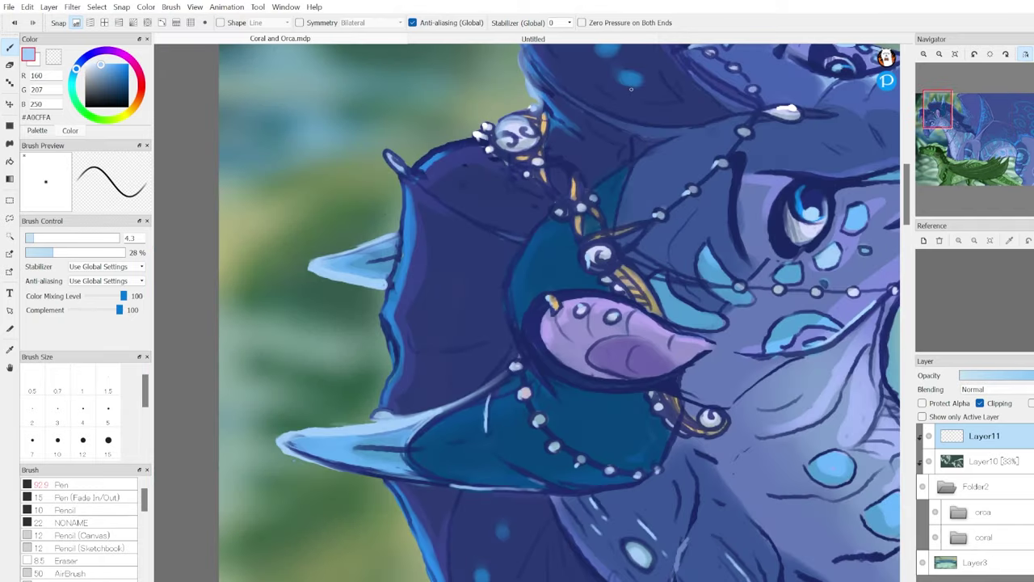
Paint and thin a light-blue highlight along the outer edges of the blue dragon's neck plates, brush size 12.3 at 28%.
{"action": "scroll", "coordinate": [387, 390], "scroll_direction": "down", "scroll_amount": 4}
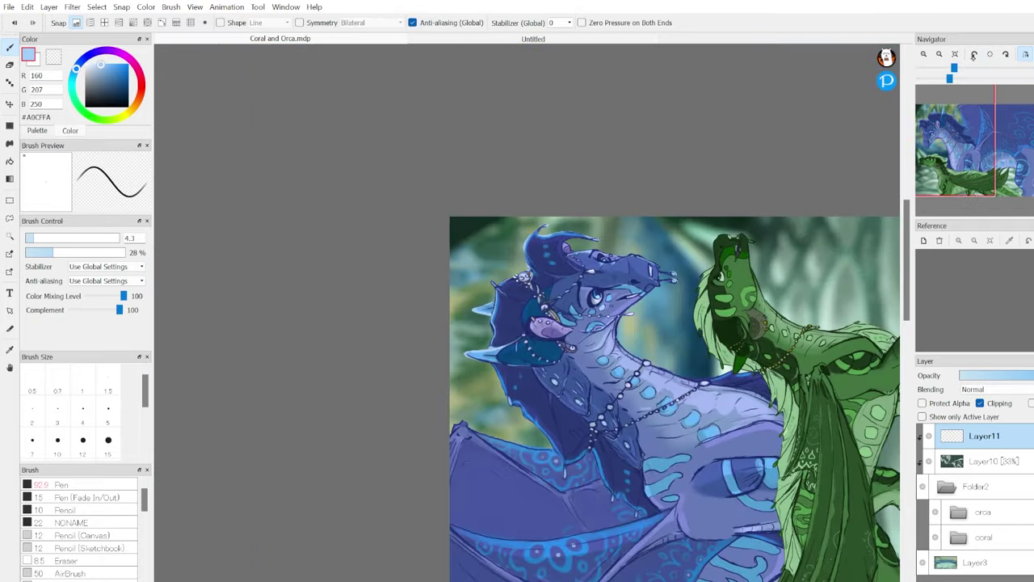
{"action": "scroll", "coordinate": [556, 230], "scroll_direction": "up", "scroll_amount": 4}
{"action": "scroll", "coordinate": [556, 230], "scroll_direction": "up", "scroll_amount": 3}
{"action": "key", "text": "bracketright"}
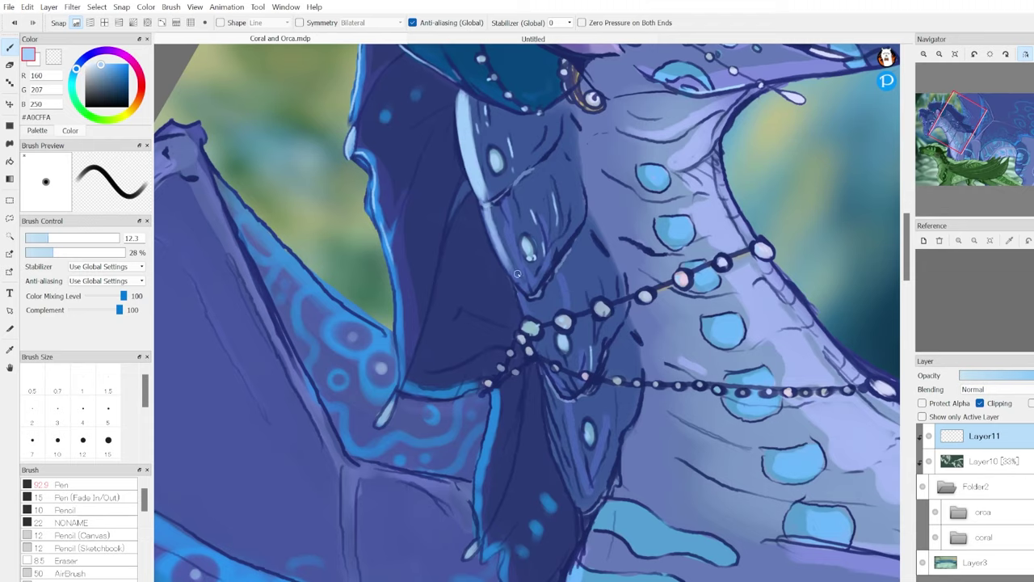
{"action": "key", "text": "x"}
{"action": "scroll", "coordinate": [707, 134], "scroll_direction": "down", "scroll_amount": 4}
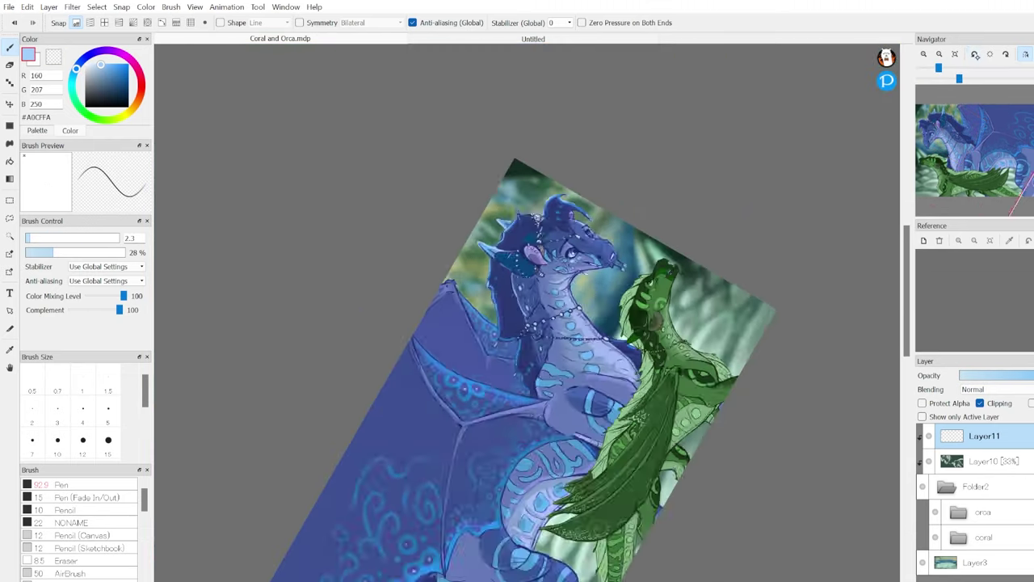
Paint and thin a light-blue highlight along the front edge of the blue dragon's neck, brush size 14.6 at 28%.
{"action": "scroll", "coordinate": [707, 134], "scroll_direction": "up", "scroll_amount": 4}
{"action": "key", "text": "bracketleft"}
{"action": "key", "text": "x"}
{"action": "mouse_move", "coordinate": [776, 97]}
{"action": "left_mouse_down"}
{"action": "mouse_move", "coordinate": [732, 167]}
{"action": "mouse_move", "coordinate": [706, 134]}
{"action": "left_mouse_up"}
{"action": "key", "text": "x"}
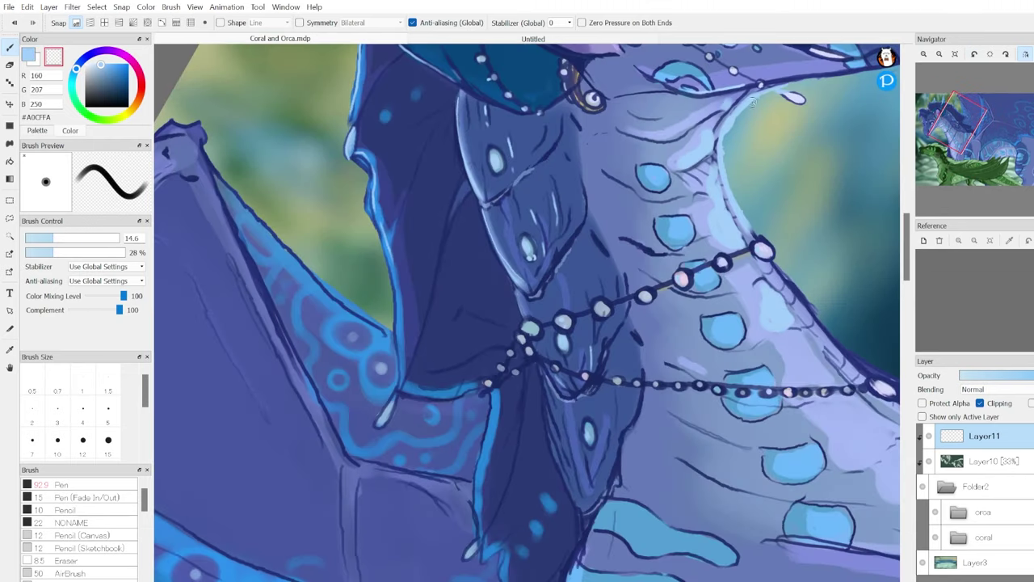
Add faint light-blue highlights to the blue dragon's face and throat, size 7.2 at 8%, and soften them with transparent colour at size 19.
{"action": "scroll", "coordinate": [775, 307], "scroll_direction": "down", "scroll_amount": 4}
{"action": "scroll", "coordinate": [527, 312], "scroll_direction": "up", "scroll_amount": 3}
{"action": "key", "text": "x"}
{"action": "key", "text": "bracketleft"}
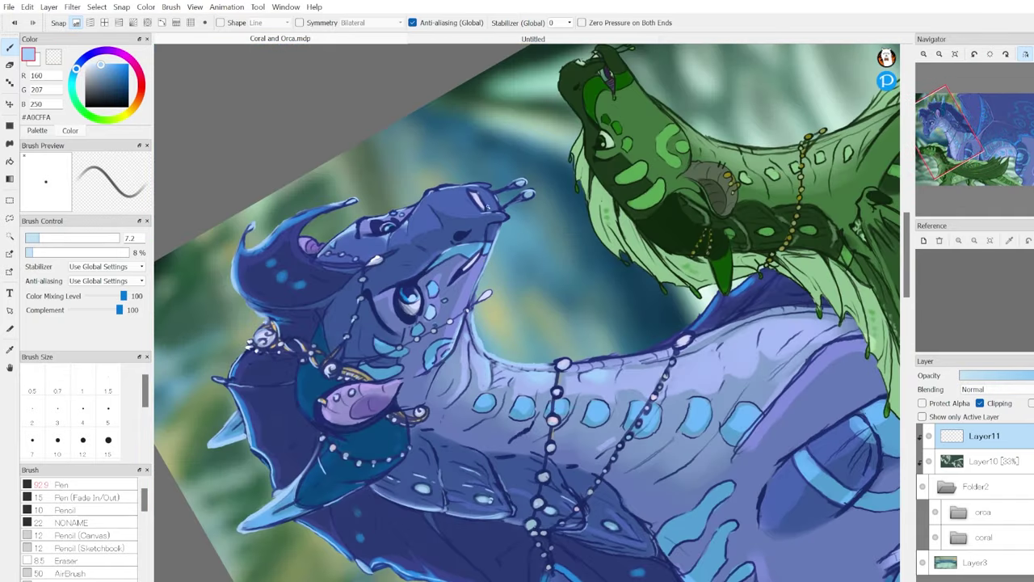
{"action": "key", "text": "bracketright"}
{"action": "key", "text": "bracketright"}
{"action": "key", "text": "bracketright"}
{"action": "key", "text": "x"}
{"action": "scroll", "coordinate": [491, 208], "scroll_direction": "up", "scroll_amount": 2}
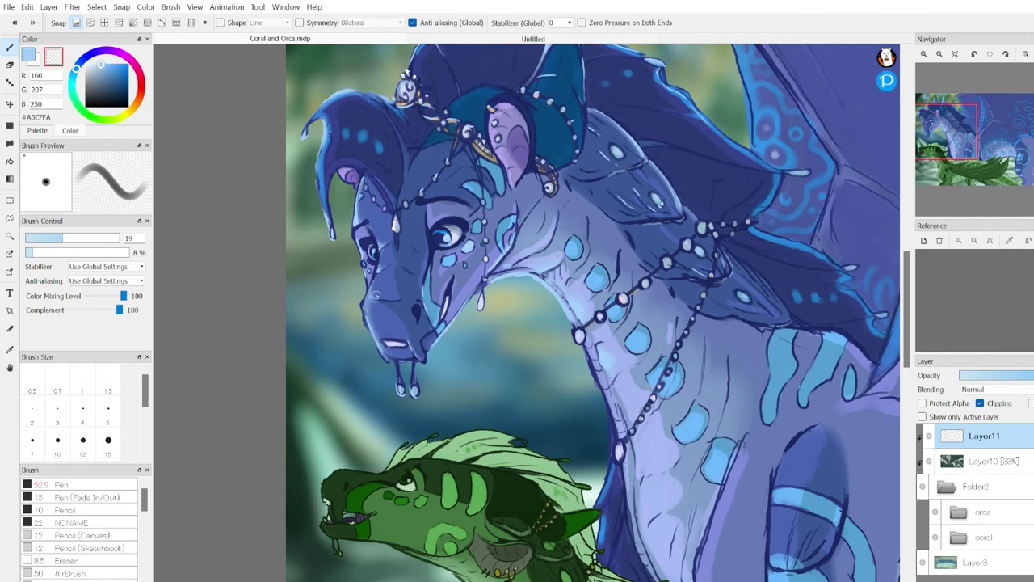
Erase the Layer10 shadow along the green dragon's throat and jaw edge with transparent colour, brush size 8.5 at 31%.
{"action": "scroll", "coordinate": [592, 313], "scroll_direction": "down", "scroll_amount": 4}
{"action": "left_click", "coordinate": [976, 563]}
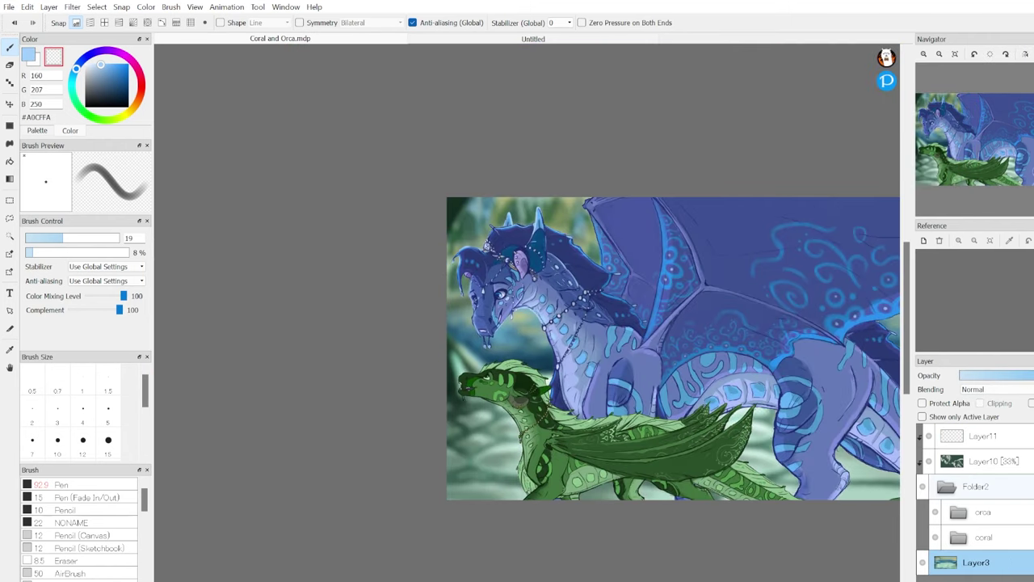
{"action": "left_click", "coordinate": [976, 461]}
{"action": "scroll", "coordinate": [533, 328], "scroll_direction": "up", "scroll_amount": 4}
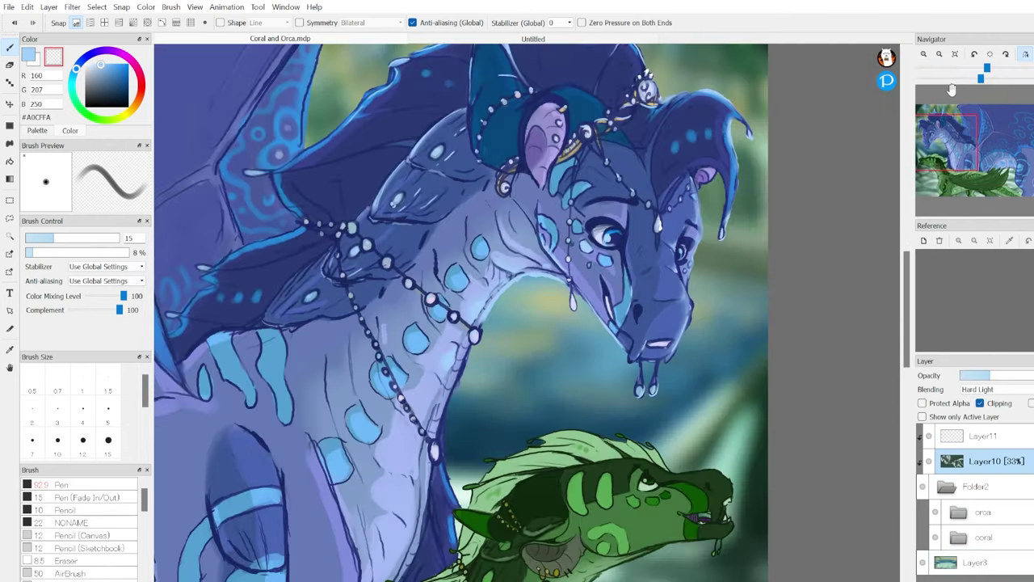
{"action": "left_click_drag", "start_coordinate": [510, 230], "coordinate": [566, 202]}
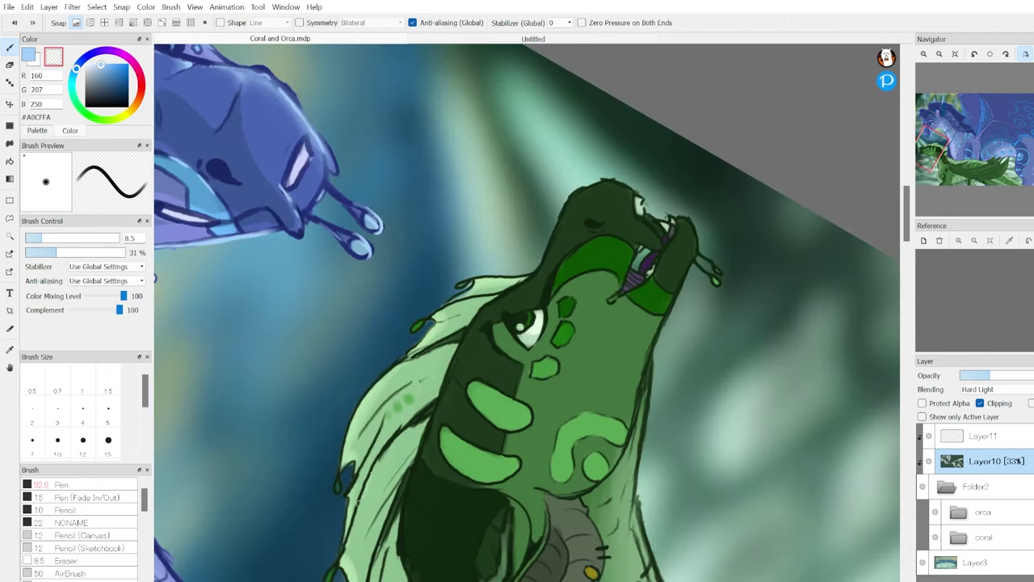
{"action": "left_click_drag", "start_coordinate": [633, 384], "coordinate": [647, 404]}
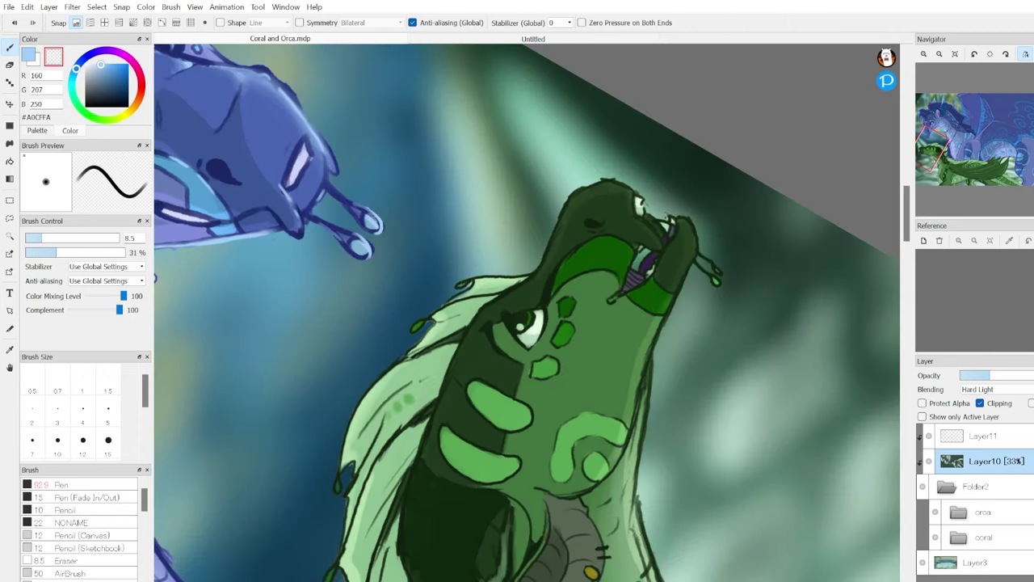
Lighten the Layer10 shadow on the green dragon's cheek, head stripes, lower jaw and crest, brush size 8.5 at 31%.
{"action": "key", "text": "h"}
{"action": "key", "text": "h"}
{"action": "left_click_drag", "start_coordinate": [558, 323], "coordinate": [566, 393]}
{"action": "scroll", "coordinate": [566, 394], "scroll_direction": "down", "scroll_amount": 4}
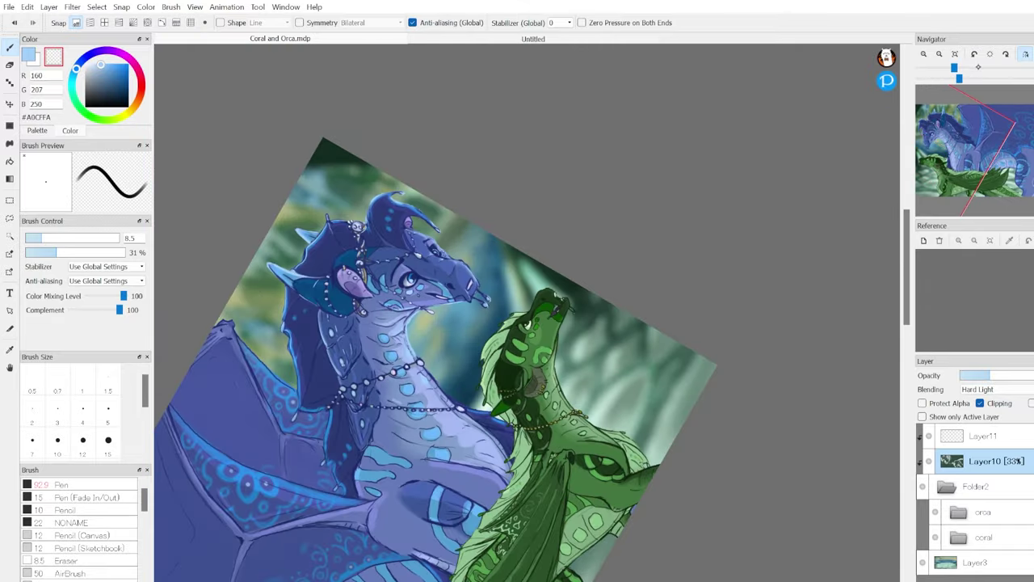
{"action": "scroll", "coordinate": [537, 175], "scroll_direction": "up", "scroll_amount": 4}
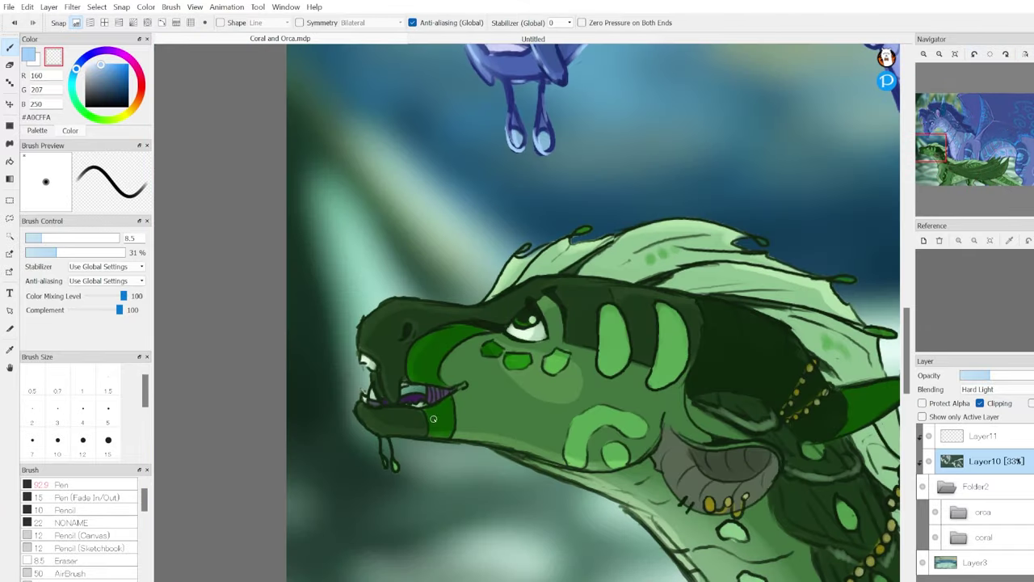
{"action": "left_click_drag", "start_coordinate": [586, 271], "coordinate": [726, 233]}
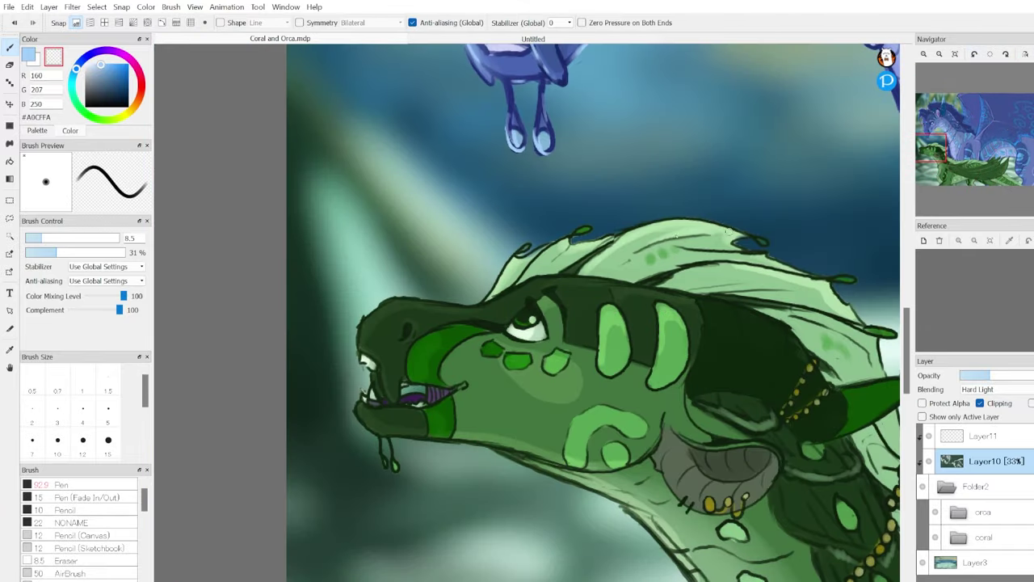
{"action": "left_click_drag", "start_coordinate": [871, 311], "coordinate": [808, 372]}
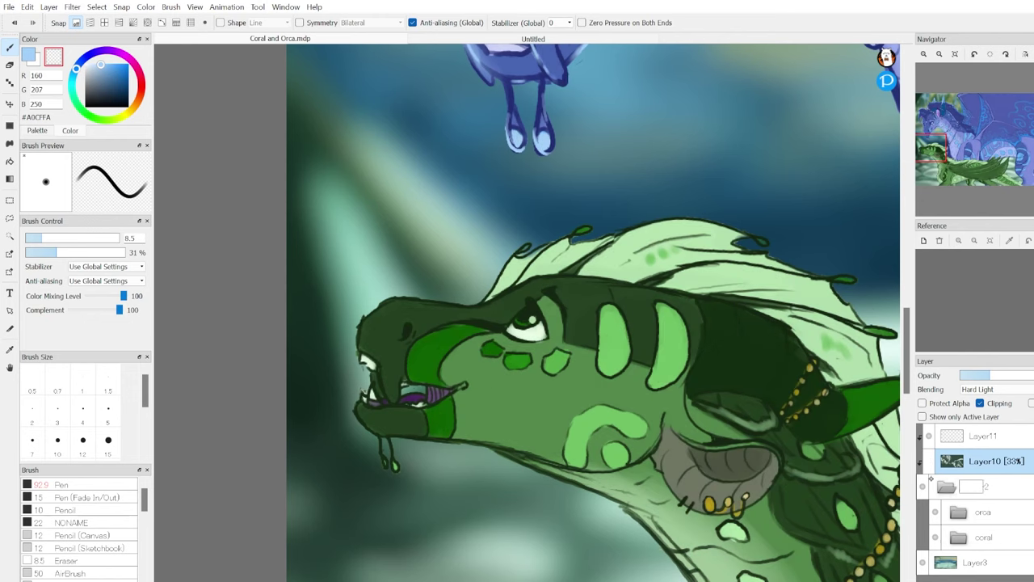
Sample the dark green shadow colour #2F4B41 and set Layer10 to Hard Light at 45% opacity.
{"action": "left_click", "coordinate": [765, 328], "text": "alt"}
{"action": "left_click_drag", "start_coordinate": [990, 375], "coordinate": [1032, 375]}
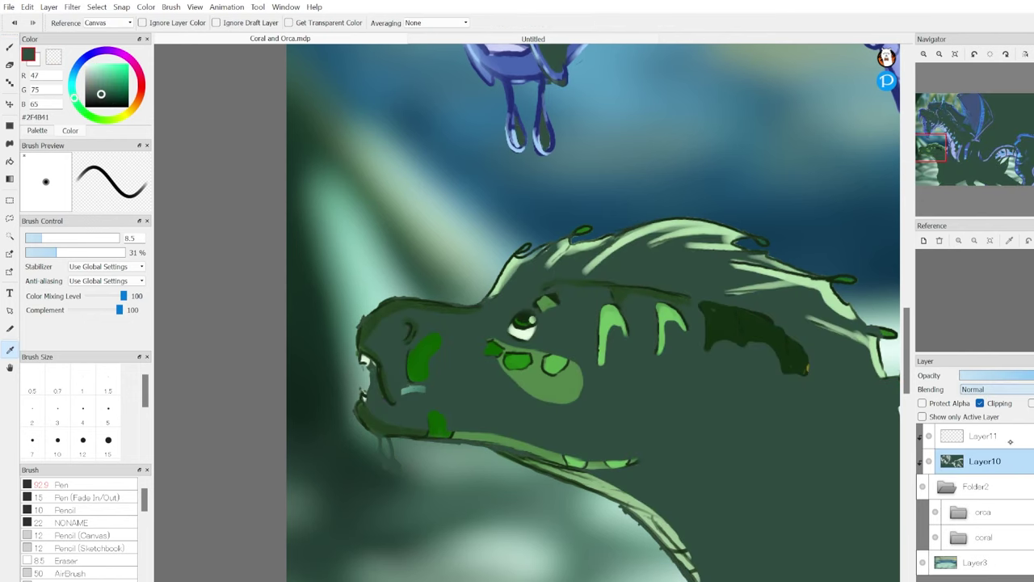
{"action": "left_click", "coordinate": [1026, 53]}
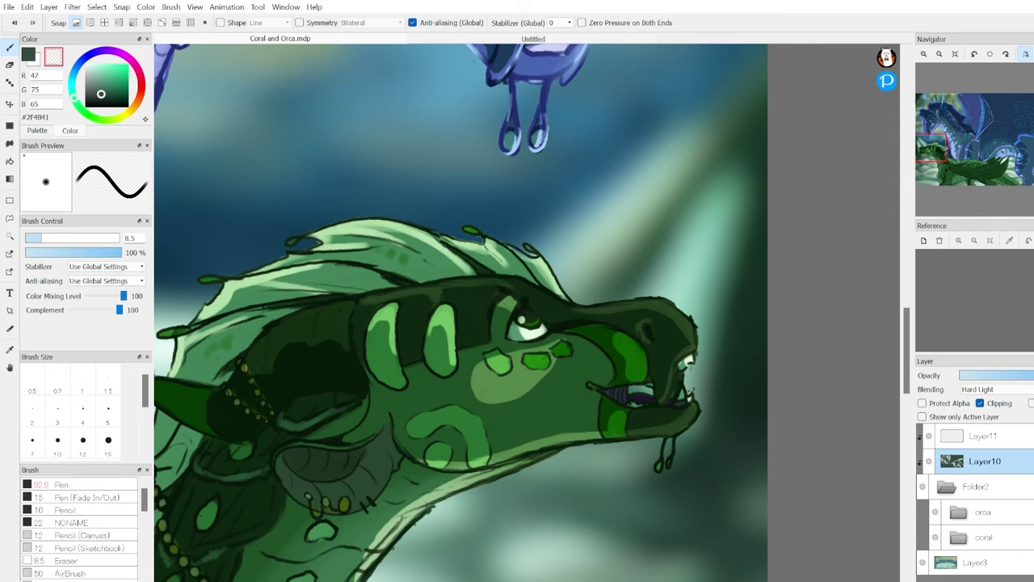
{"action": "left_click", "coordinate": [955, 54]}
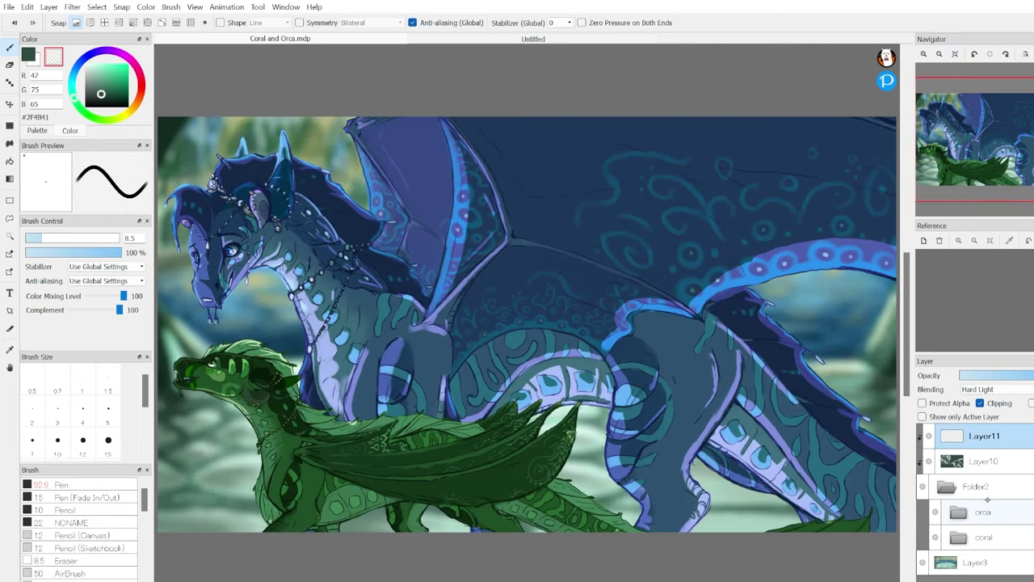
{"action": "left_click_drag", "start_coordinate": [1021, 377], "coordinate": [1002, 377]}
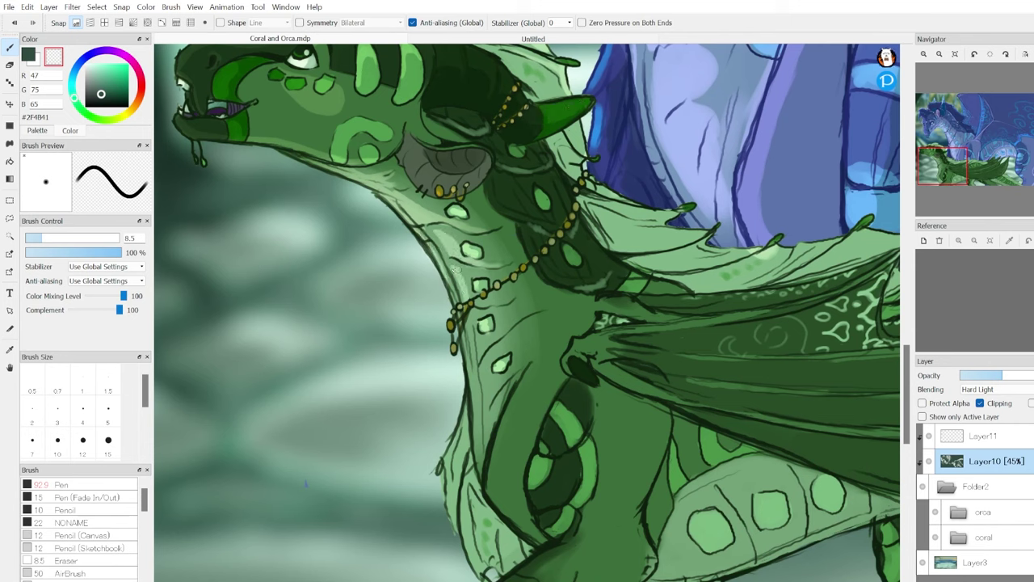
Erase the Layer10 shadow along the edges of the green dragon's neck plates, brush size 8.5 at 100%.
{"action": "mouse_move", "coordinate": [545, 163]}
{"action": "left_mouse_down"}
{"action": "mouse_move", "coordinate": [582, 253]}
{"action": "mouse_move", "coordinate": [604, 277]}
{"action": "left_mouse_up"}
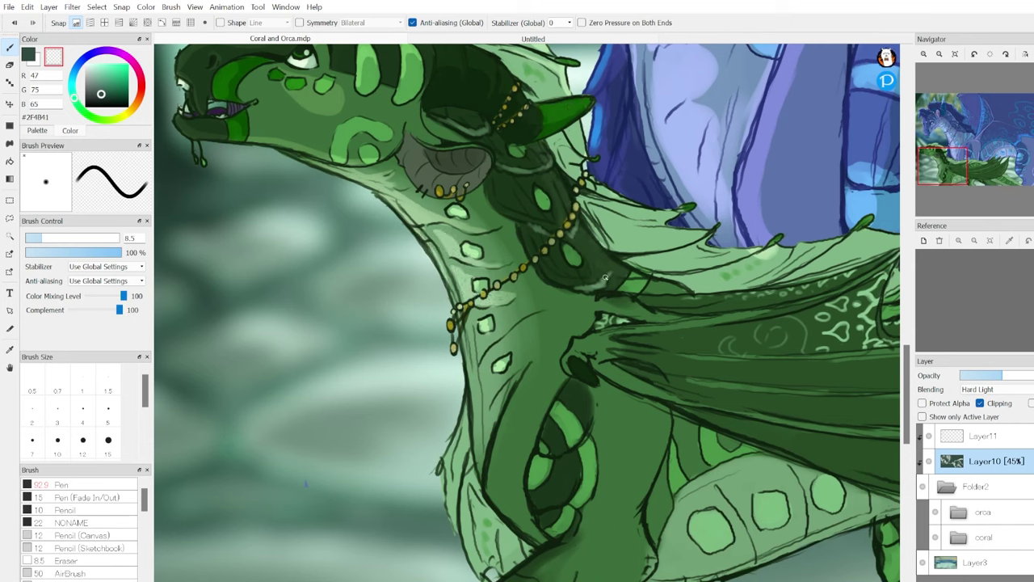
{"action": "key", "text": "h"}
{"action": "scroll", "coordinate": [576, 197], "scroll_direction": "down", "scroll_amount": 2}
Paint pale-green #CFF5CA highlights on Layer11 along the green dragon's snout, jaw and throat, brush size 15 at 10%.
{"action": "key", "text": "ctrl+Up"}
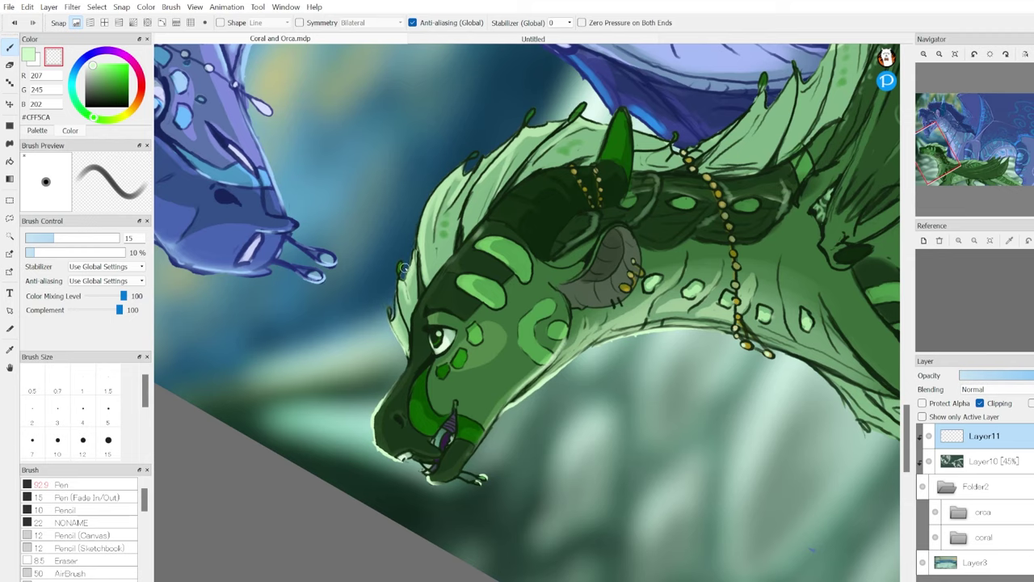
{"action": "key", "text": "x"}
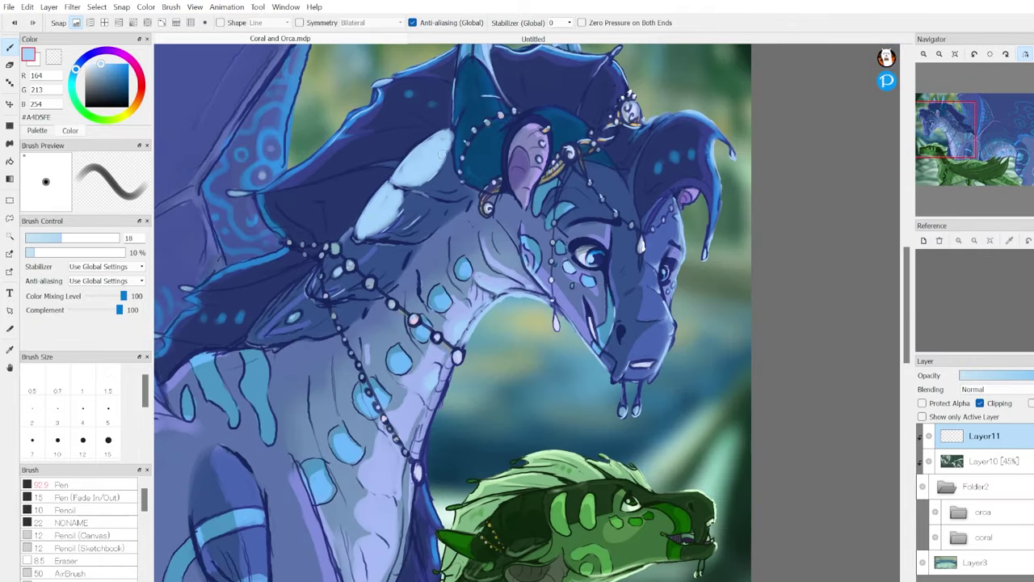
Paint soft light-blue #A4D5FE highlights on the blue dragon's neck plates and horn sheath, sizes 18 to 49 at 10%, and set Layer11 to 94% opacity.
{"action": "mouse_move", "coordinate": [441, 154]}
{"action": "left_mouse_down"}
{"action": "mouse_move", "coordinate": [410, 194]}
{"action": "mouse_move", "coordinate": [468, 156]}
{"action": "mouse_move", "coordinate": [379, 219]}
{"action": "left_mouse_up"}
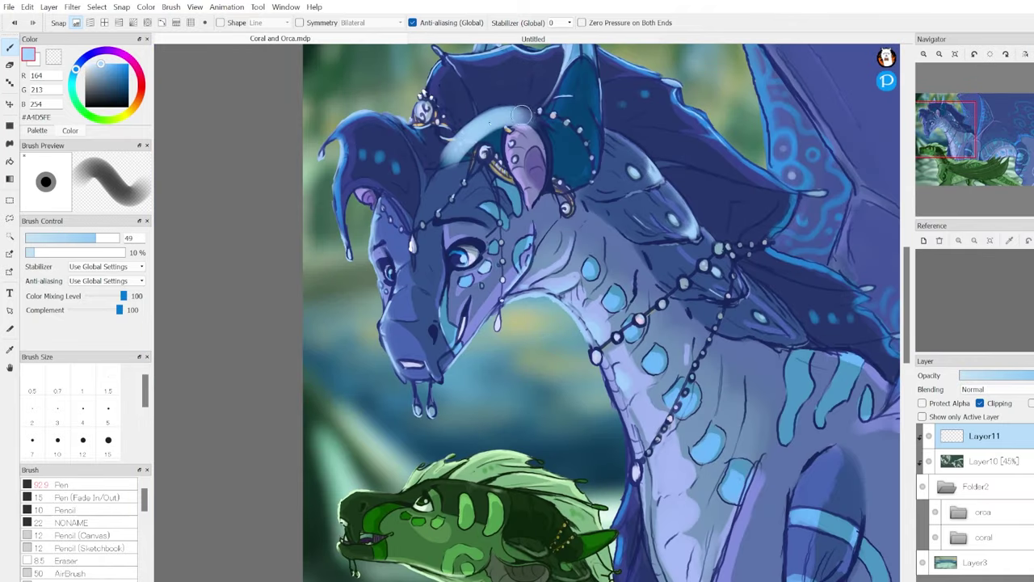
{"action": "mouse_move", "coordinate": [521, 115]}
{"action": "left_mouse_down"}
{"action": "mouse_move", "coordinate": [503, 69]}
{"action": "mouse_move", "coordinate": [517, 121]}
{"action": "mouse_move", "coordinate": [541, 134]}
{"action": "left_mouse_up"}
{"action": "key", "text": "ctrl+minus"}
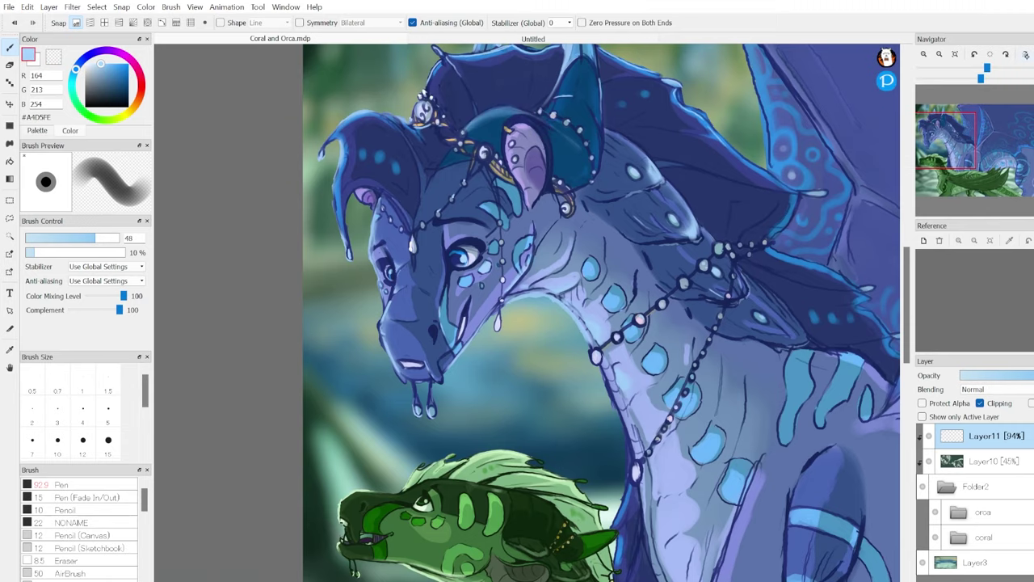
Soften the light blue on the blue dragon's lower neck plate with transparent colour, brush size 47 at 10%.
{"action": "key", "text": "h"}
{"action": "key", "text": "bracketleft"}
{"action": "key", "text": "bracketleft"}
{"action": "key", "text": "bracketleft"}
{"action": "key", "text": "bracketleft"}
{"action": "key", "text": "bracketleft"}
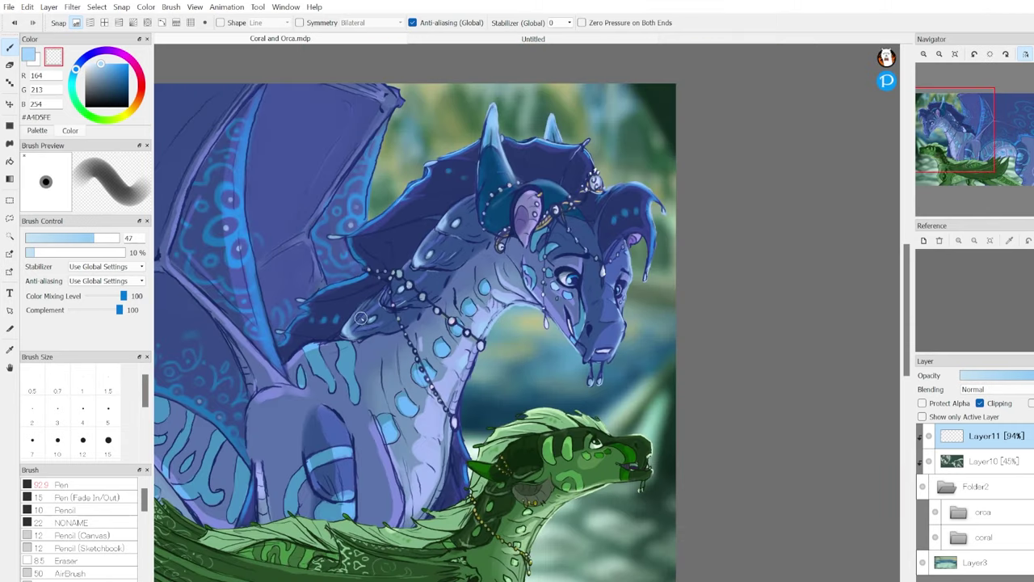
{"action": "key", "text": "h"}
{"action": "key", "text": "h"}
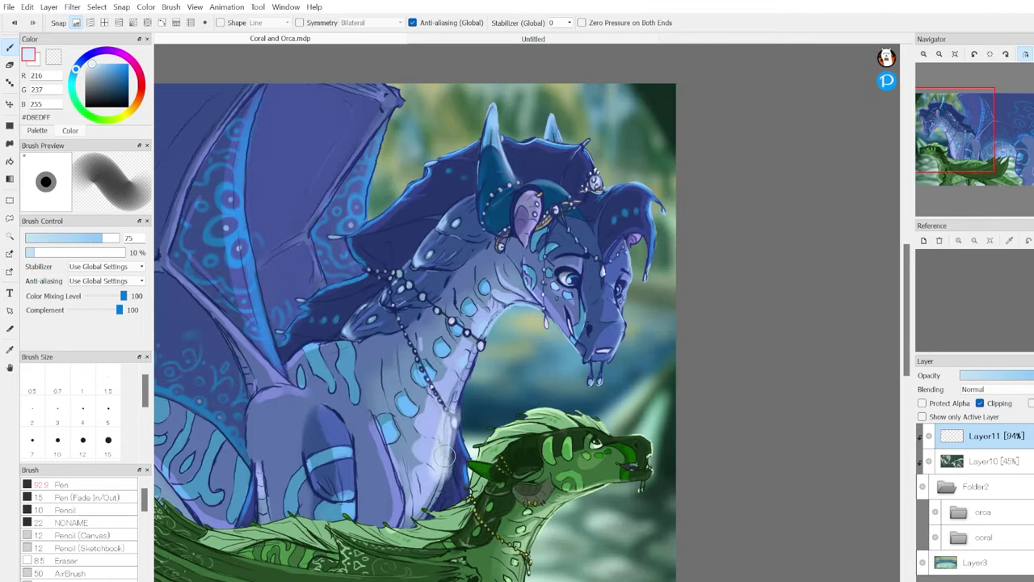
Paint pale blue #D8EDFF on the blue dragon's chest, size 75 at 10%, and balance the opacities with Layer11 at 75% and Layer10 at 44%.
{"action": "mouse_move", "coordinate": [429, 380]}
{"action": "left_mouse_down"}
{"action": "mouse_move", "coordinate": [449, 485]}
{"action": "mouse_move", "coordinate": [454, 343]}
{"action": "left_mouse_up"}
{"action": "left_click", "coordinate": [990, 460]}
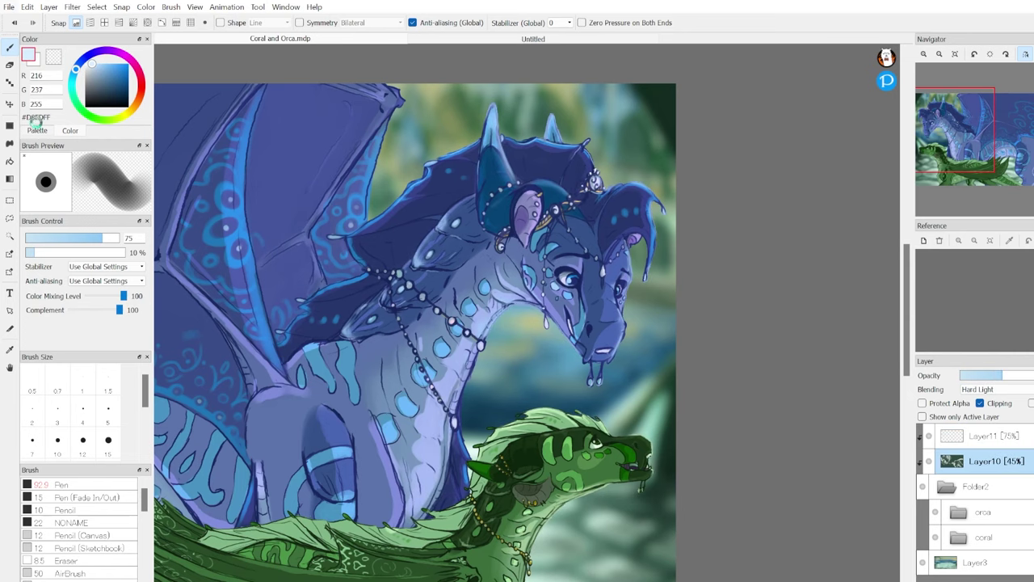
{"action": "key", "text": "h"}
{"action": "key", "text": "ctrl+minus"}
{"action": "key", "text": "ctrl+z"}
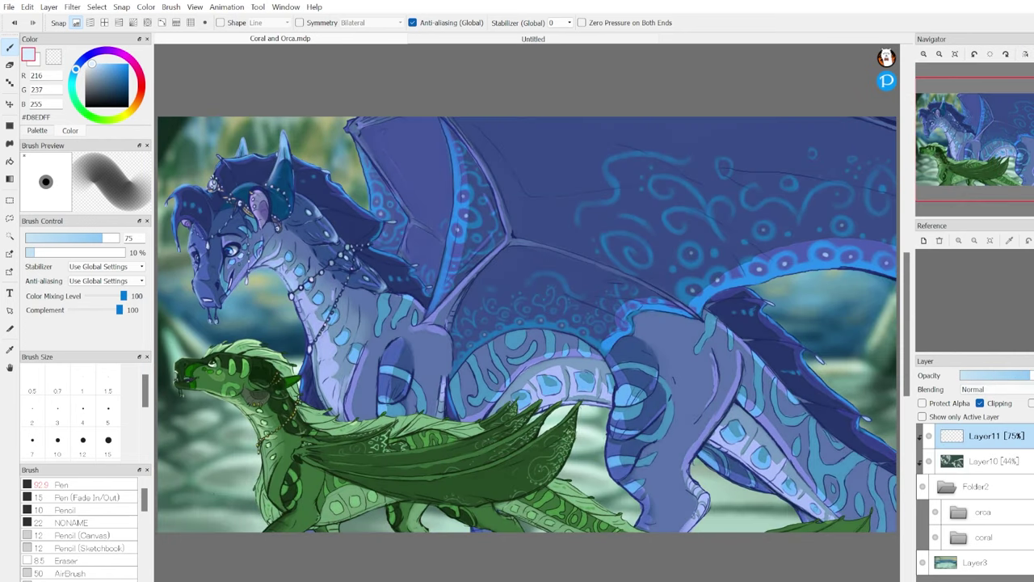
Restore Layer11 to full opacity, sample light blue #9DD1FE, and add a clipped layer between Layer10 and Layer11.
{"action": "key", "text": "x"}
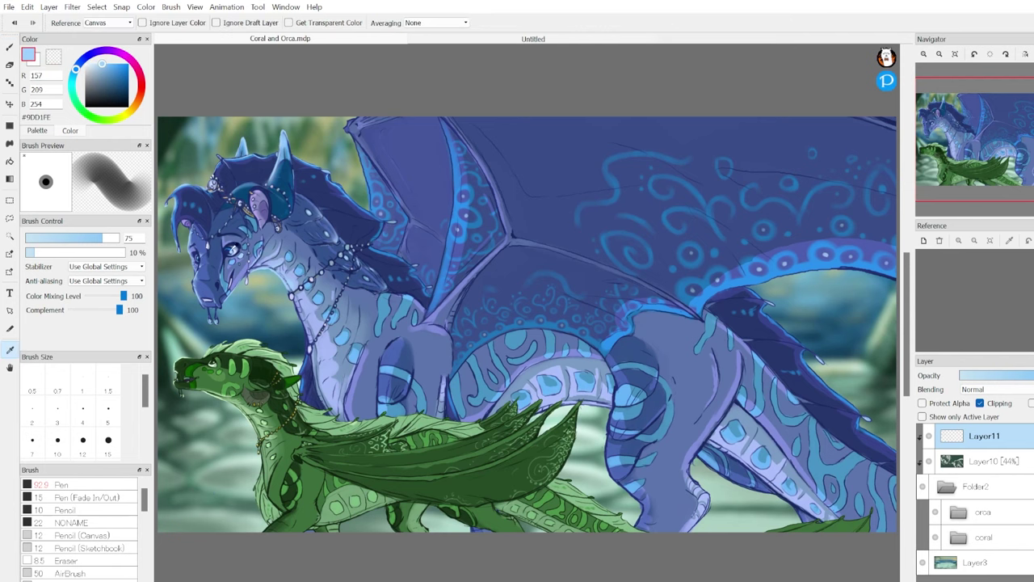
{"action": "key", "text": "h"}
{"action": "key", "text": "x"}
{"action": "key", "text": "ctrl+z"}
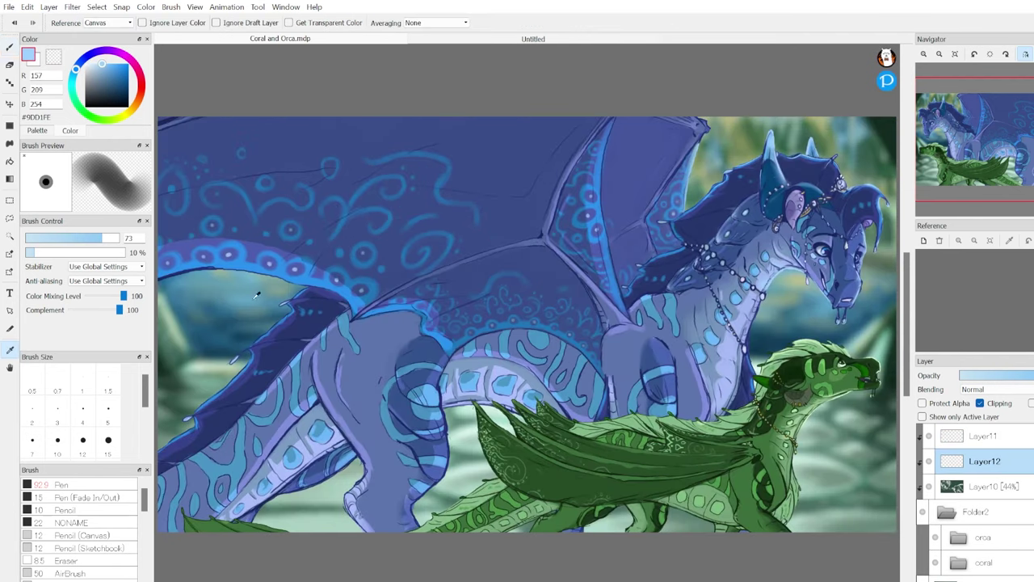
Set the new clipped layer to Soft Light and airbrush muted red #BC6269 over the blue dragon, size 580 at 4%.
{"action": "key", "text": "b"}
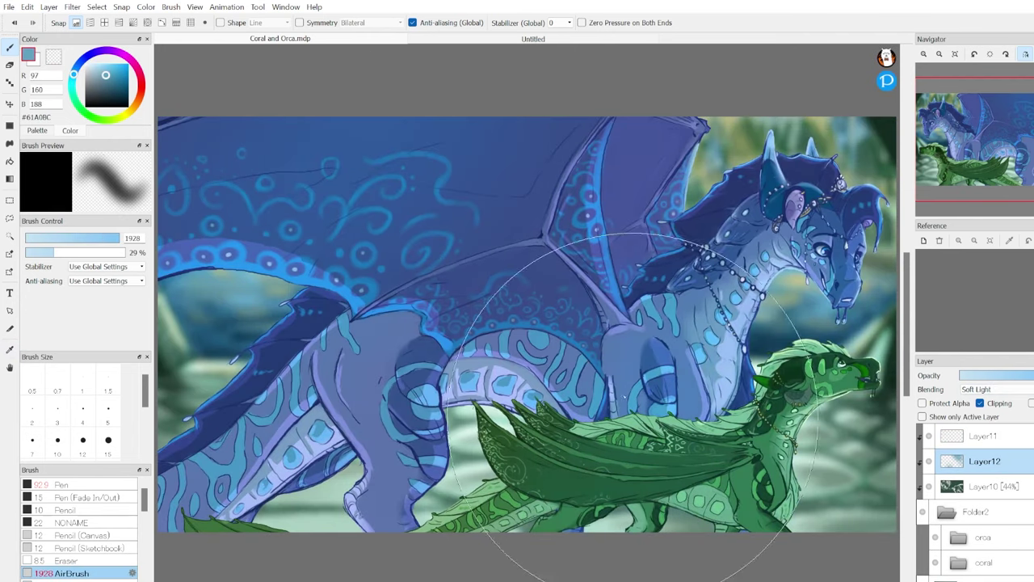
{"action": "key", "text": "ctrl+z"}
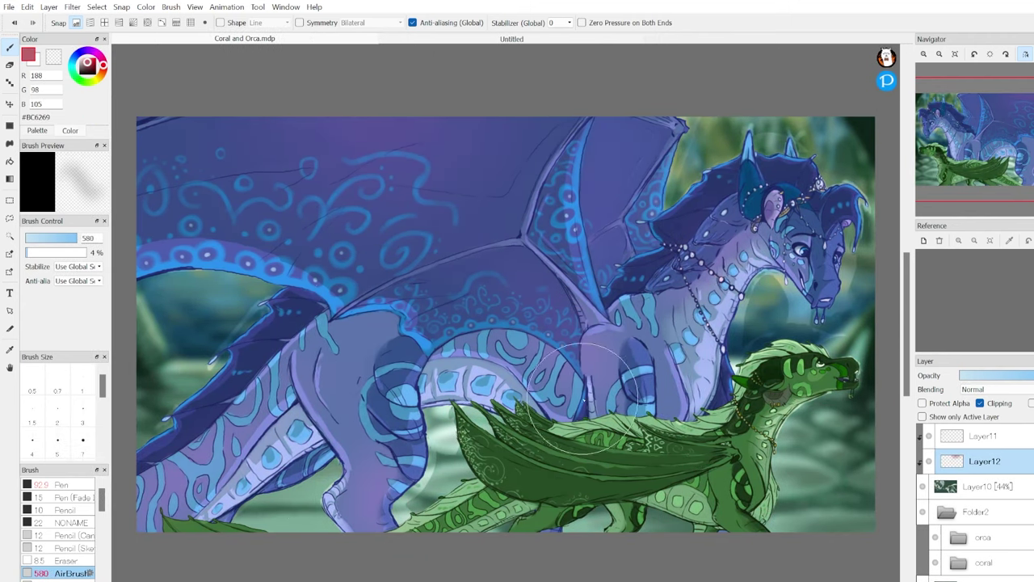
{"action": "key", "text": "ctrl+z"}
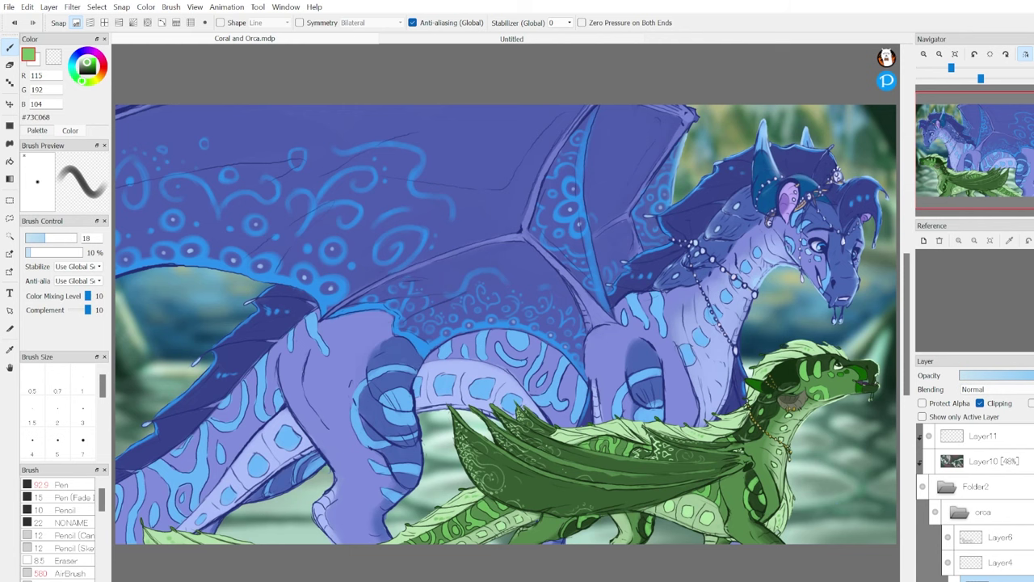
Transform the selected light swirl pattern on Layer4 in the orca folder to fit the green dragon's wing.
{"action": "key", "text": "ctrl+t"}
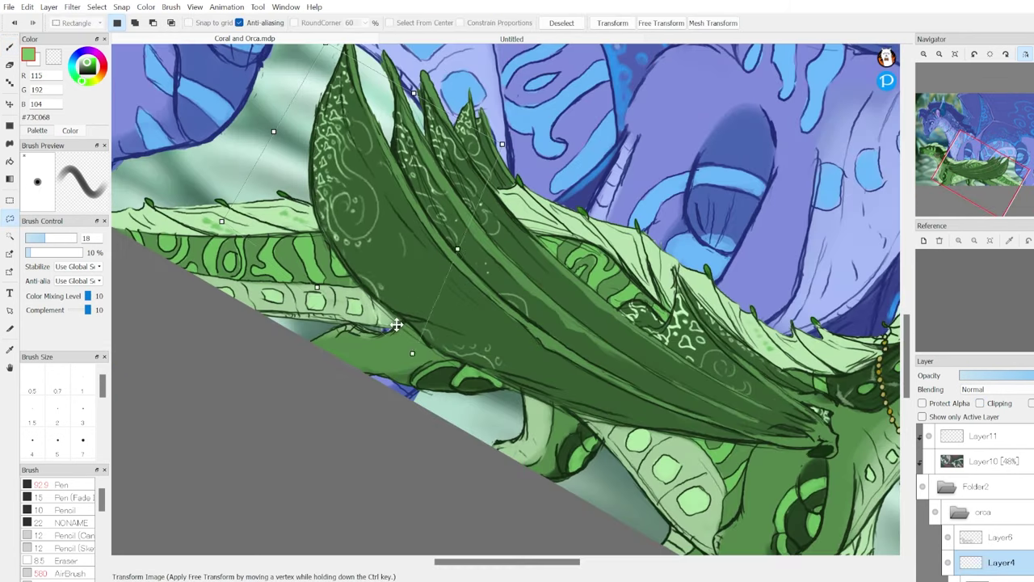
{"action": "key", "text": "Return"}
{"action": "key", "text": "b"}
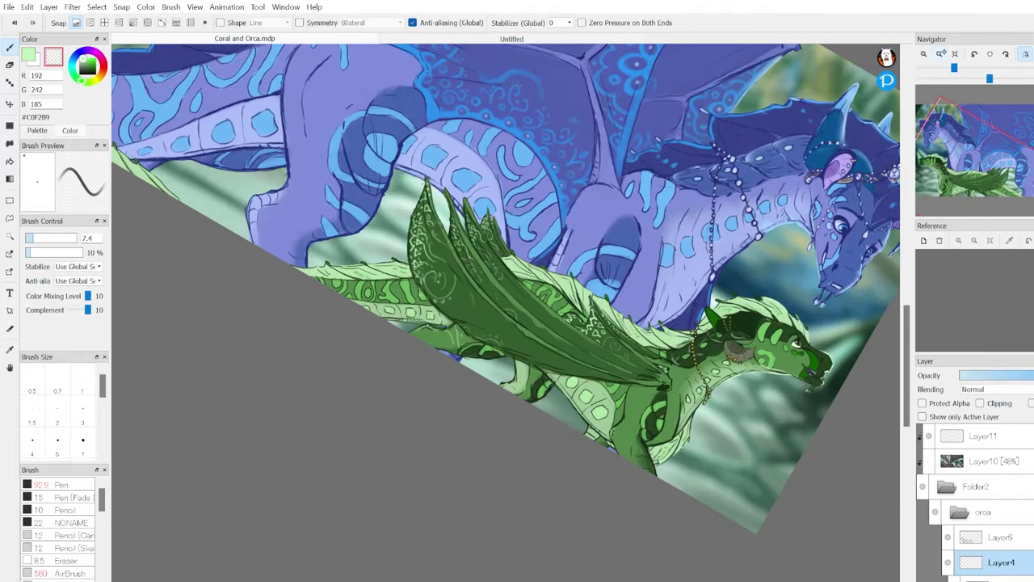
Mesh-transform the pattern at the green dragon's wing tip on Layer4 to follow the wing's curve, and select the Eraser.
{"action": "key", "text": "ctrl+t"}
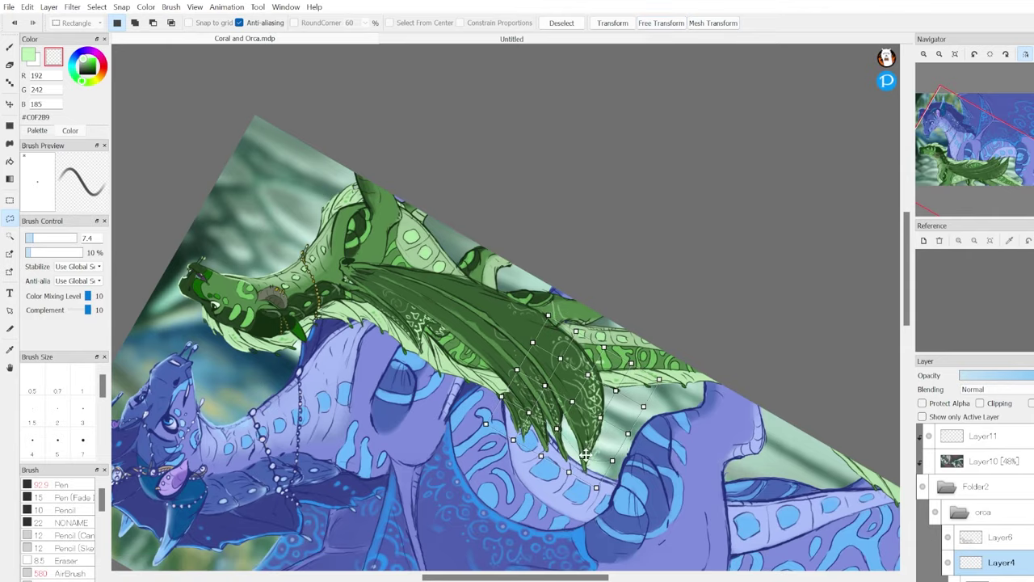
{"action": "key", "text": "Return"}
{"action": "key", "text": "e"}
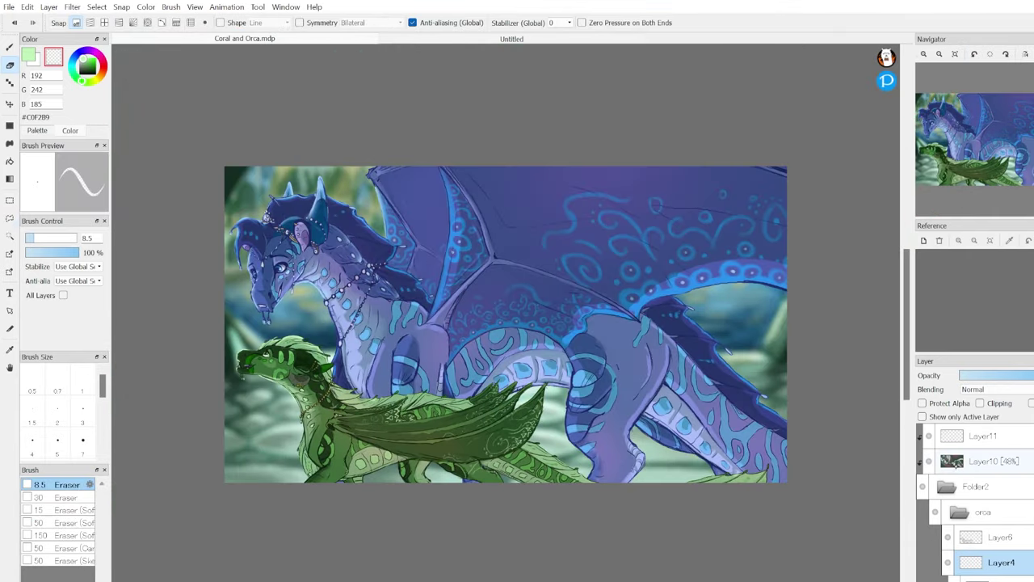
Set Layer10's opacity to 65% and refine the blue dragon's shading with dark green-grey #3F4D45, brush size 11 at 10%.
{"action": "left_click", "coordinate": [994, 460]}
{"action": "left_click", "coordinate": [991, 375]}
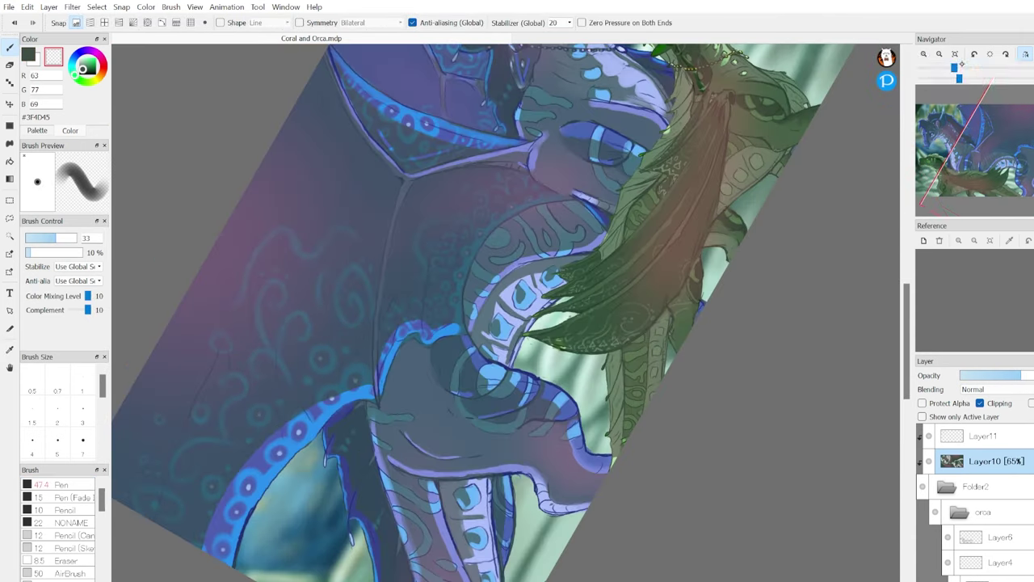
{"action": "key", "text": "bracketleft"}
{"action": "key", "text": "bracketleft"}
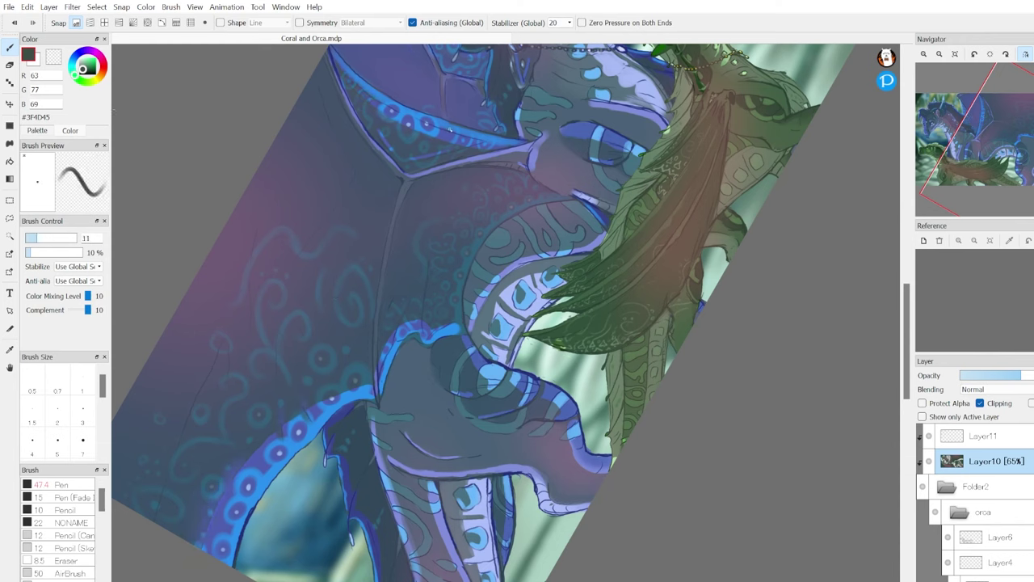
Soften Layer10's shading on the blue dragon with the AirBrush in transparent colour, size 114 at 4%.
{"action": "key", "text": "x"}
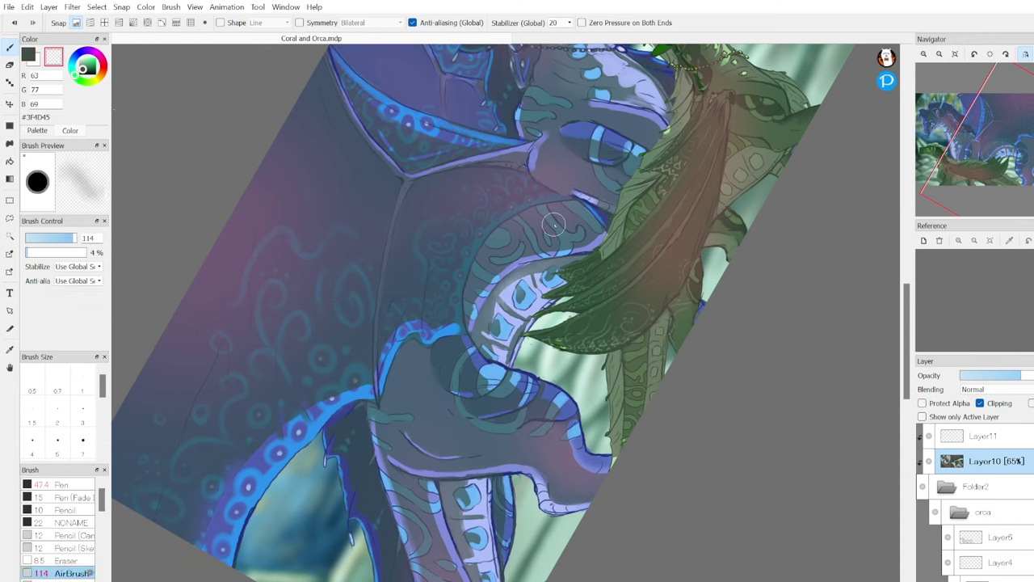
{"action": "key", "text": "ctrl+Left"}
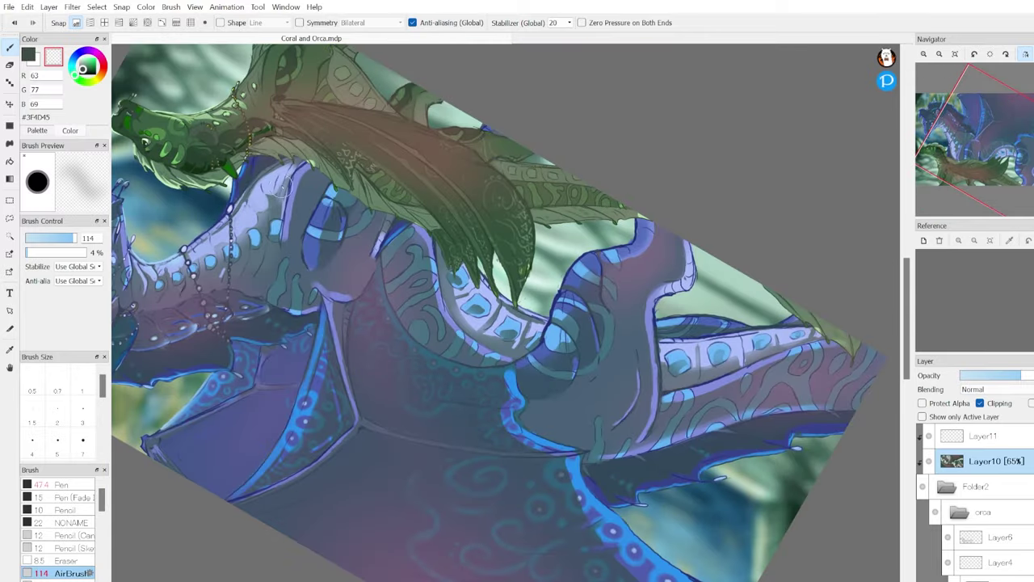
{"action": "key", "text": "ctrl+Right"}
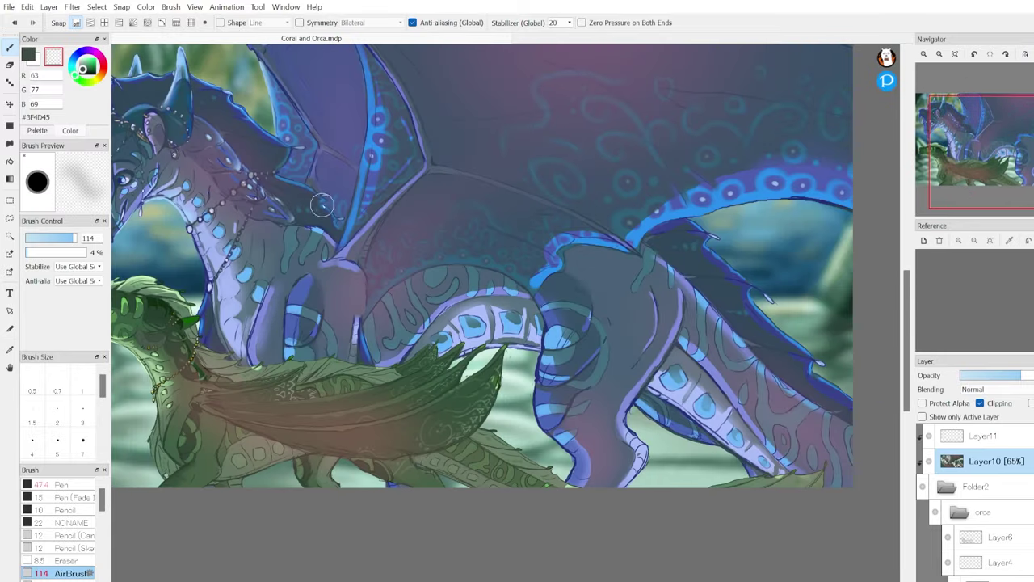
{"action": "key", "text": "ctrl+minus"}
{"action": "key", "text": "x"}
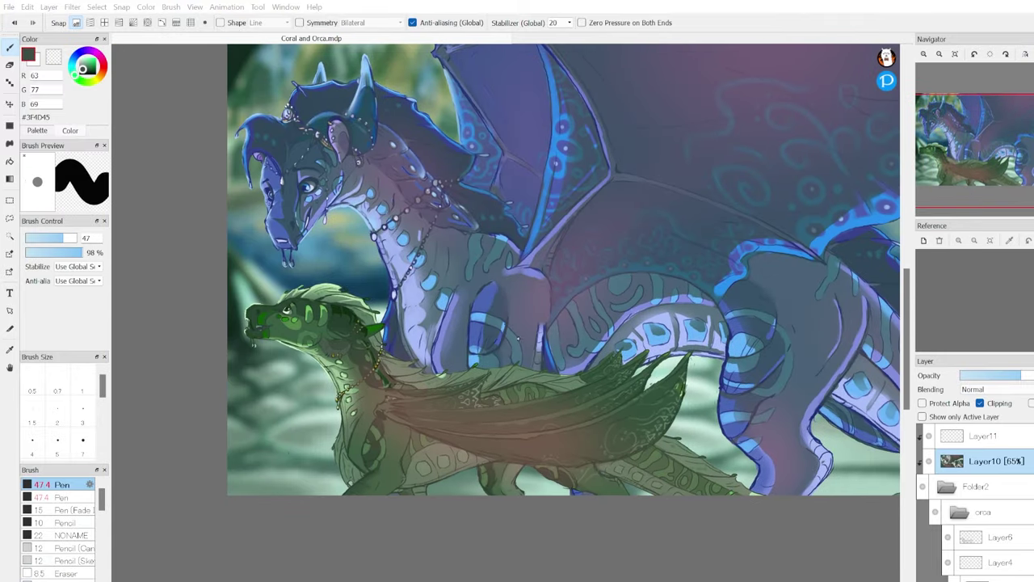
Widen the colour and brush panels, and set Layer10 to Hard Light at 67% opacity.
{"action": "left_click_drag", "start_coordinate": [111, 444], "coordinate": [160, 445]}
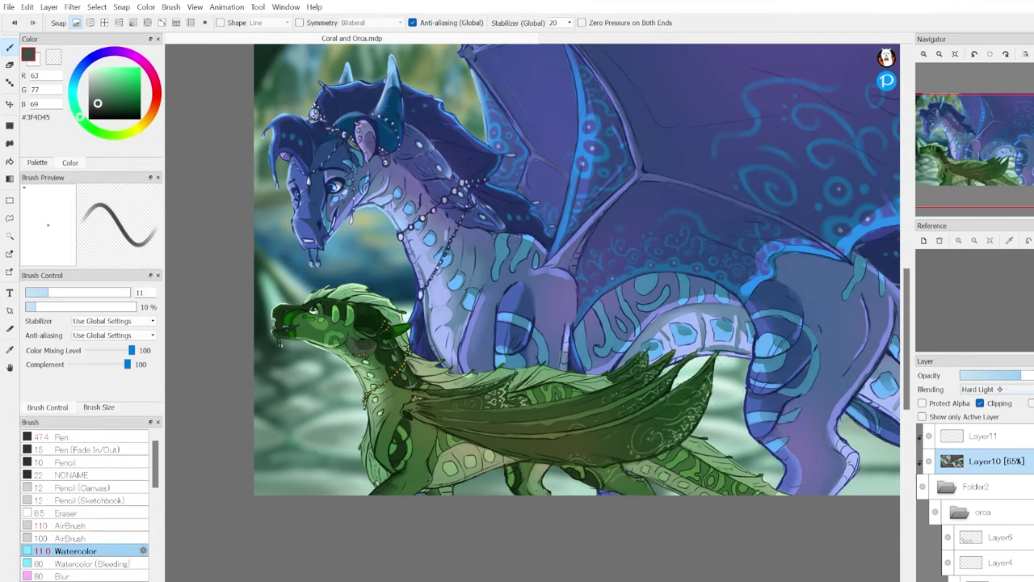
{"action": "key", "text": "h"}
{"action": "key", "text": "x"}
{"action": "key", "text": "h"}
{"action": "left_click", "coordinate": [1018, 376]}
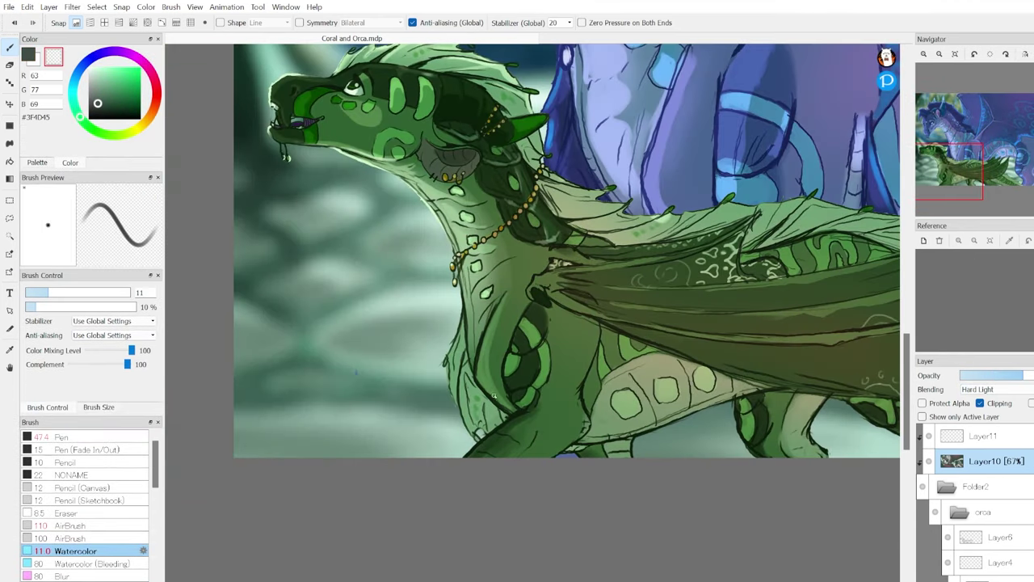
Erase Layer10's shading along the green dragon's head, neck and belly scales with transparent Watercolor, size 11 to 18 at 34%.
{"action": "left_click", "coordinate": [62, 306]}
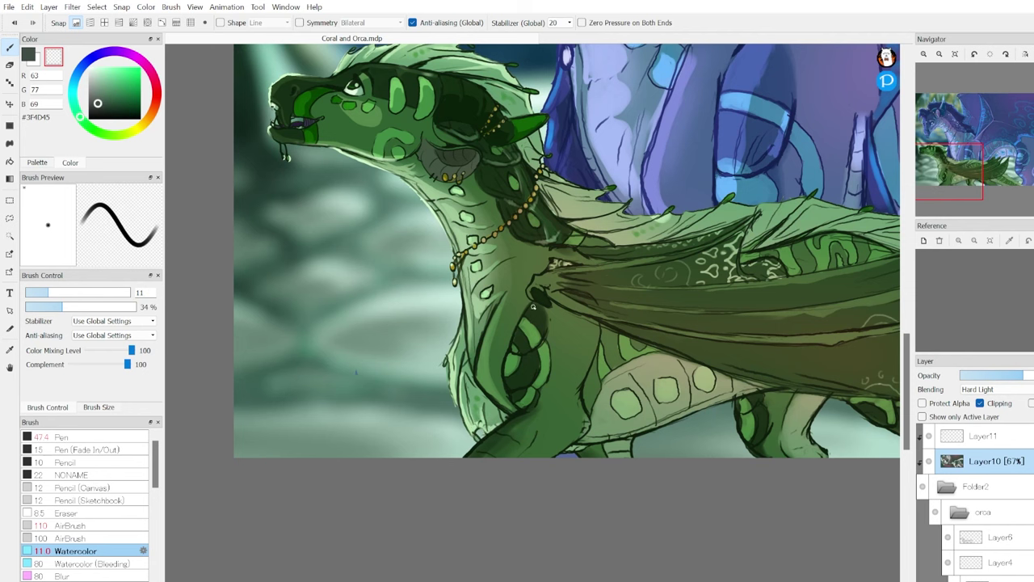
{"action": "left_click_drag", "start_coordinate": [522, 370], "coordinate": [167, 306]}
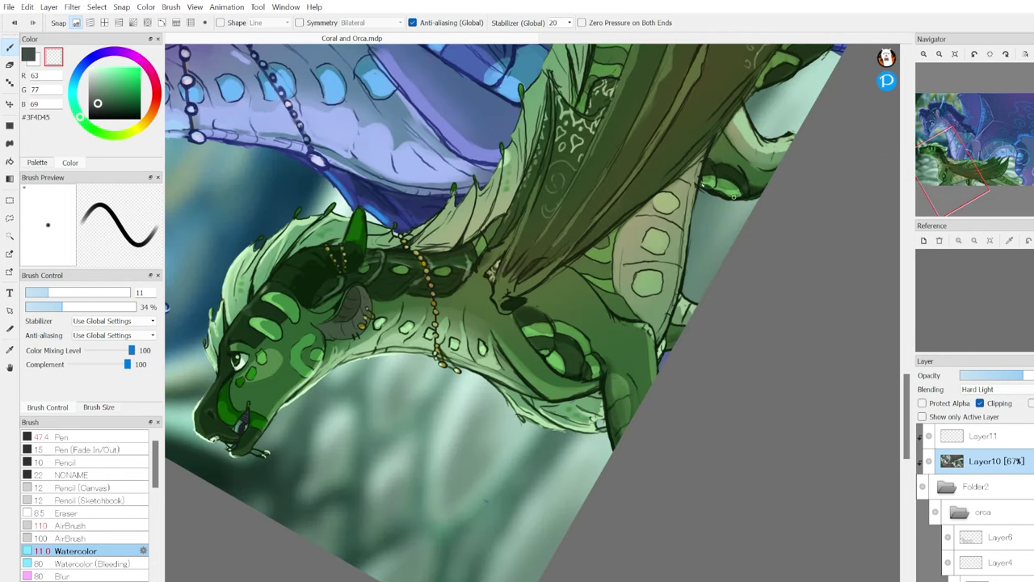
{"action": "left_click_drag", "start_coordinate": [734, 196], "coordinate": [650, 221]}
{"action": "mouse_move", "coordinate": [760, 150]}
{"action": "left_mouse_down"}
{"action": "mouse_move", "coordinate": [423, 288]}
{"action": "mouse_move", "coordinate": [420, 279]}
{"action": "mouse_move", "coordinate": [439, 319]}
{"action": "left_mouse_up"}
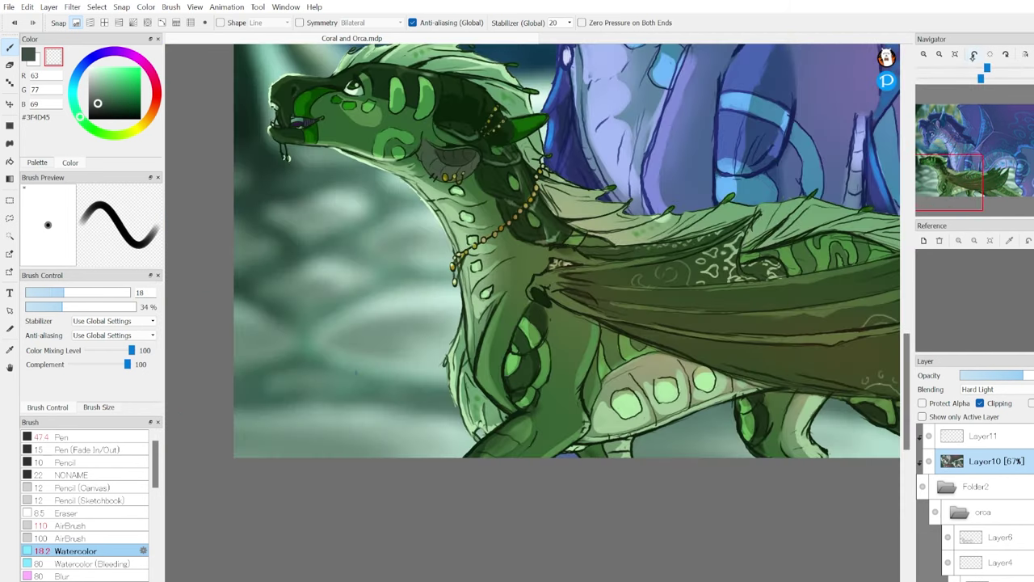
Erase Layer10's shading along the green dragon's wing folds and tail with transparent Watercolor, size 18 at 34%.
{"action": "key", "text": "ctrl+alt+0"}
{"action": "mouse_move", "coordinate": [532, 139]}
{"action": "left_mouse_down"}
{"action": "mouse_move", "coordinate": [569, 171]}
{"action": "mouse_move", "coordinate": [671, 215]}
{"action": "mouse_move", "coordinate": [826, 205]}
{"action": "mouse_move", "coordinate": [565, 323]}
{"action": "mouse_move", "coordinate": [452, 202]}
{"action": "mouse_move", "coordinate": [420, 521]}
{"action": "left_mouse_up"}
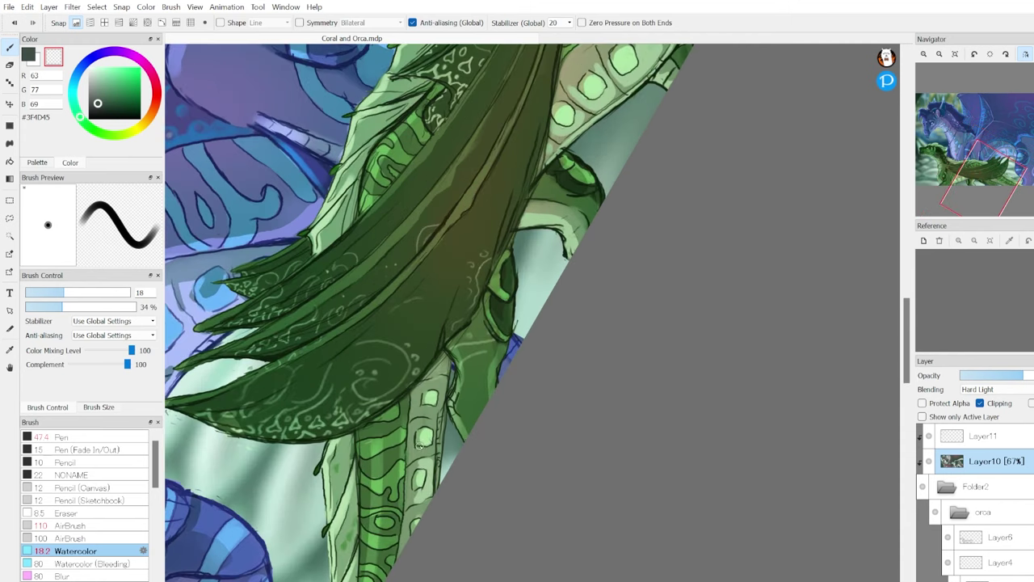
{"action": "mouse_move", "coordinate": [436, 385]}
{"action": "left_mouse_down"}
{"action": "mouse_move", "coordinate": [404, 283]}
{"action": "mouse_move", "coordinate": [295, 124]}
{"action": "mouse_move", "coordinate": [808, 44]}
{"action": "left_mouse_up"}
{"action": "left_click_drag", "start_coordinate": [555, 98], "coordinate": [379, 311]}
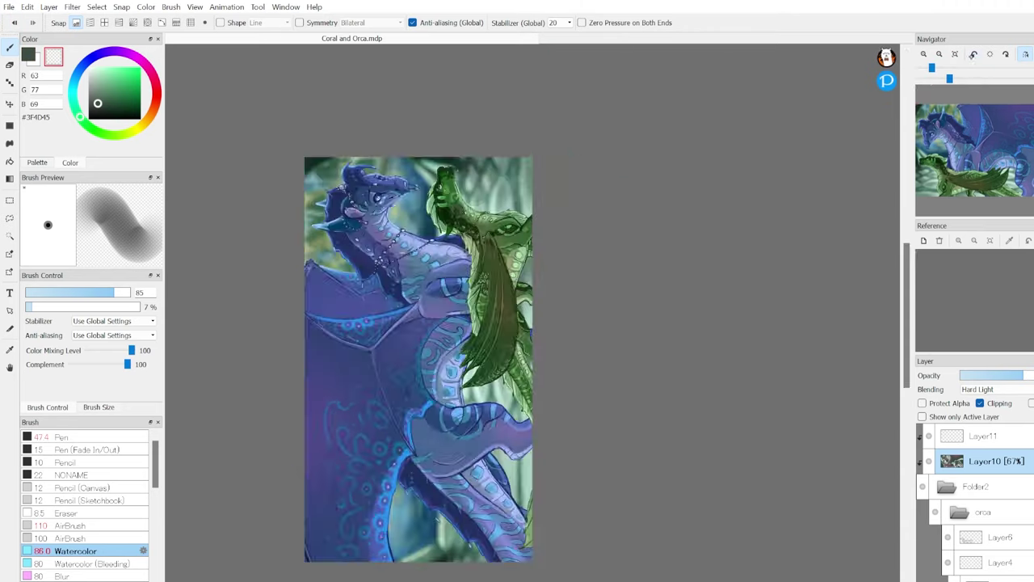
Lighten Layer10's shading on the blue dragon's hind leg and tail with transparent Watercolor, size 17 at 7%.
{"action": "scroll", "coordinate": [413, 387], "scroll_direction": "up", "scroll_amount": 5}
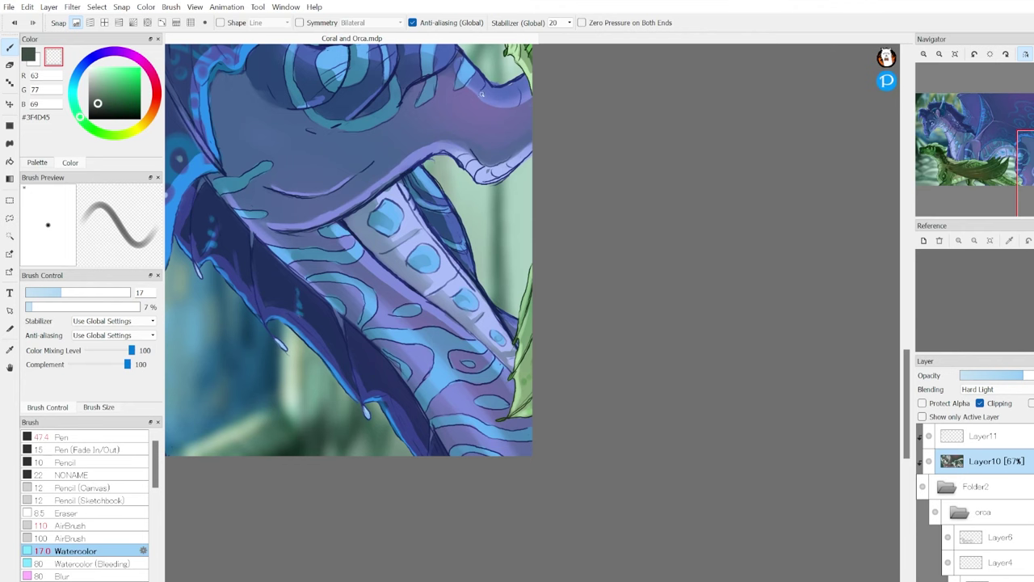
{"action": "left_click_drag", "start_coordinate": [452, 245], "coordinate": [456, 177]}
{"action": "scroll", "coordinate": [457, 177], "scroll_direction": "up", "scroll_amount": 5}
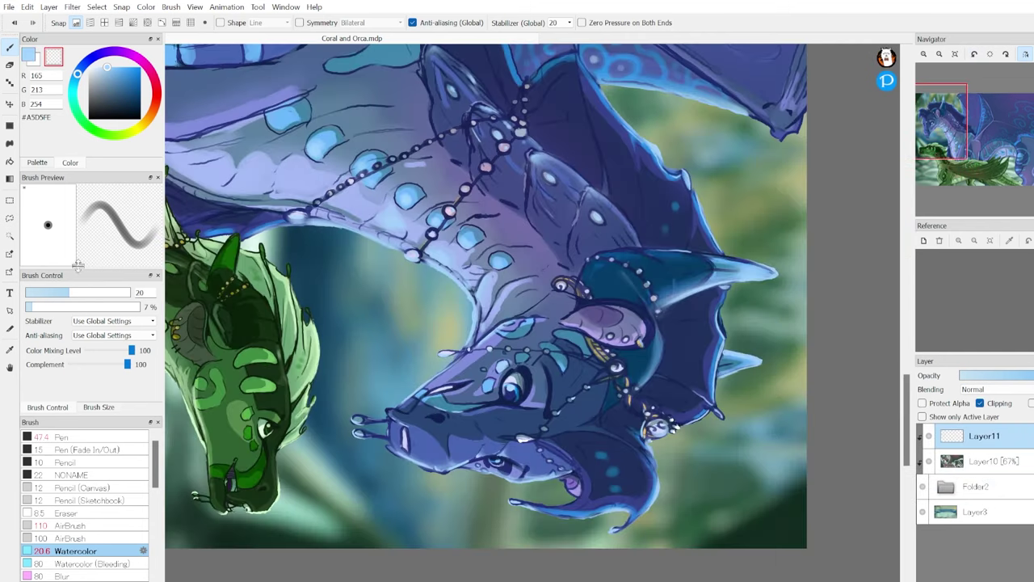
Paint light blue #A5D5FE highlights on Layer11 over the blue dragon's neck fins, Watercolor size 11.3 to 20 at 7%.
{"action": "key", "text": "bracketleft"}
{"action": "key", "text": "x"}
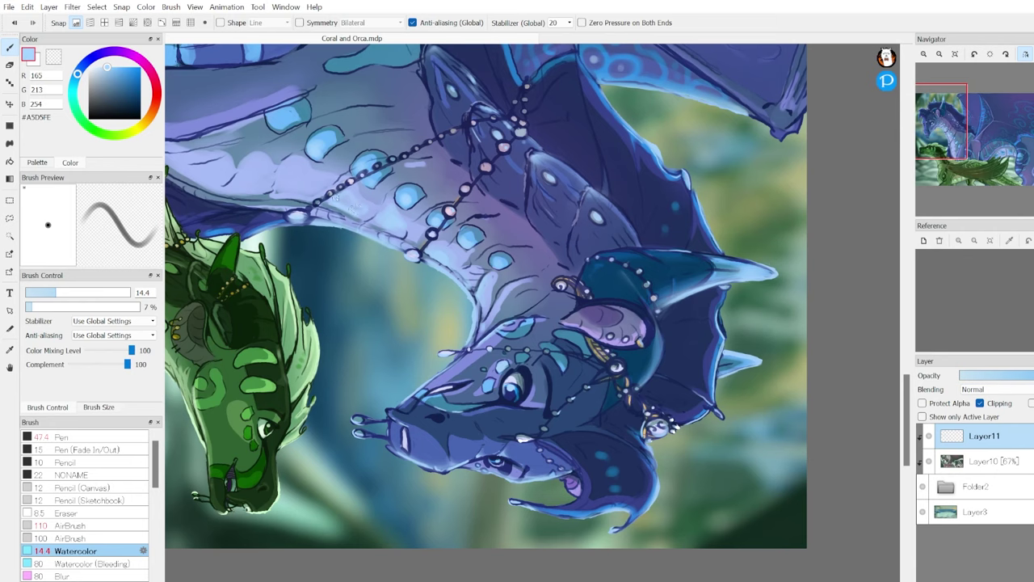
{"action": "key", "text": "bracketright"}
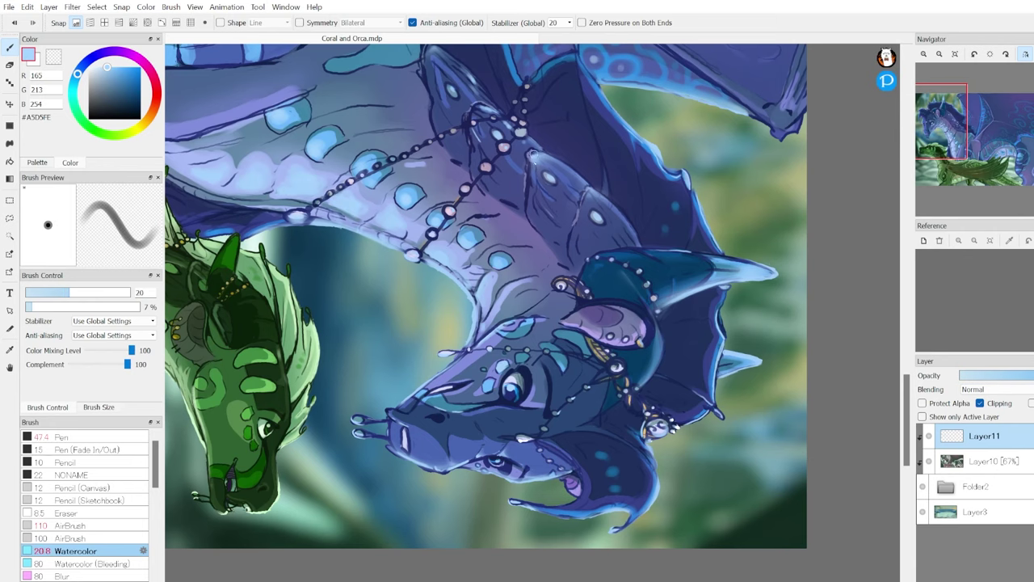
{"action": "key", "text": "bracketleft"}
{"action": "key", "text": "bracketleft"}
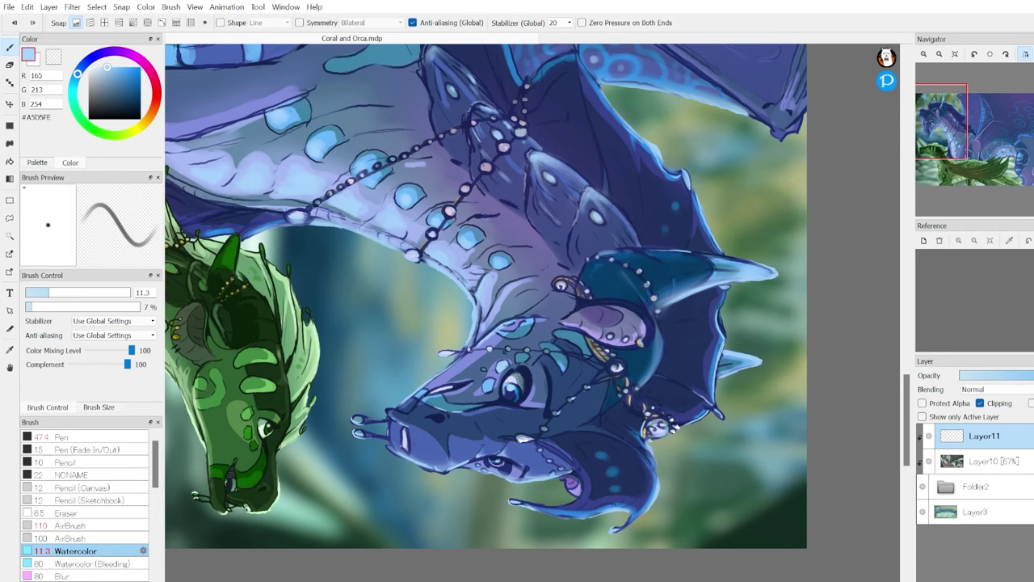
Highlight the blue dragon's mane edges and foreleg on Layer11 in light blue, Watercolor size up to 17.
{"action": "key", "text": "ctrl+0"}
{"action": "key", "text": "ctrl+plus"}
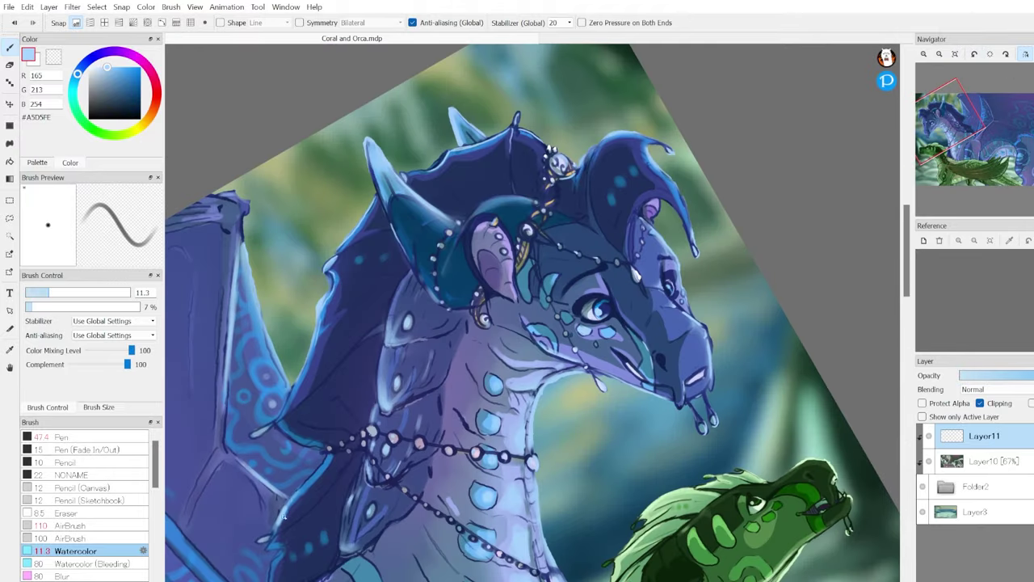
{"action": "mouse_move", "coordinate": [283, 517]}
{"action": "left_mouse_down"}
{"action": "mouse_move", "coordinate": [485, 364]}
{"action": "mouse_move", "coordinate": [667, 318]}
{"action": "left_mouse_up"}
{"action": "key", "text": "bracketright"}
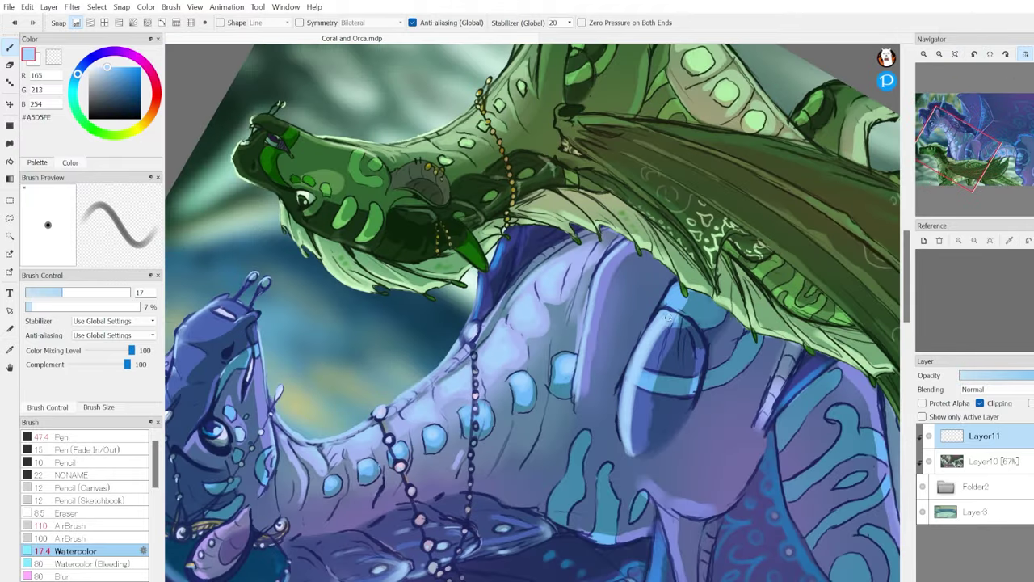
Add finer light blue highlights to the blue dragon's foreleg and wing bones, Watercolor size 8.7 to 10.3.
{"action": "key", "text": "bracketleft"}
{"action": "key", "text": "bracketleft"}
{"action": "key", "text": "ctrl+at"}
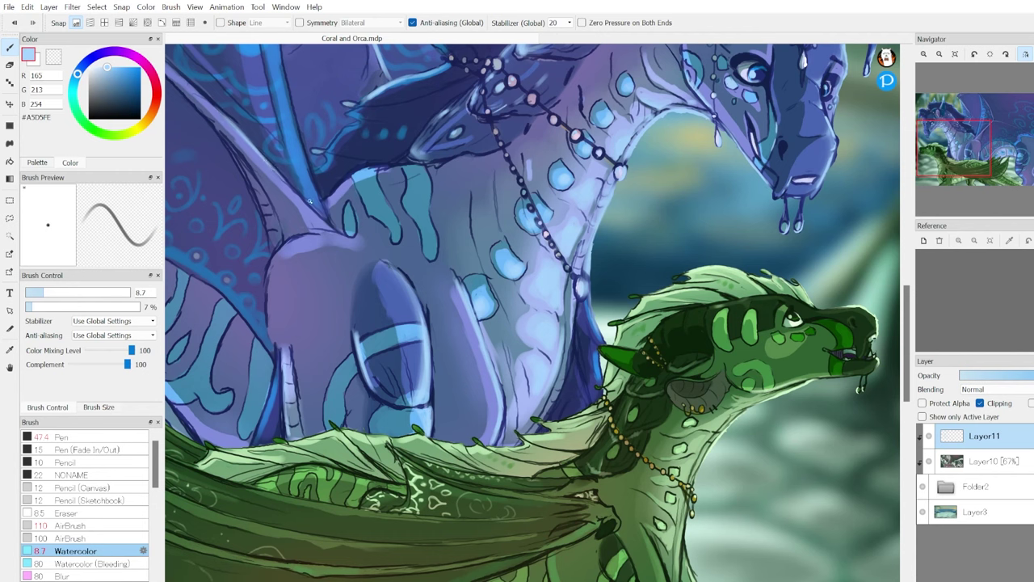
{"action": "key", "text": "ctrl+0"}
{"action": "key", "text": "bracketright"}
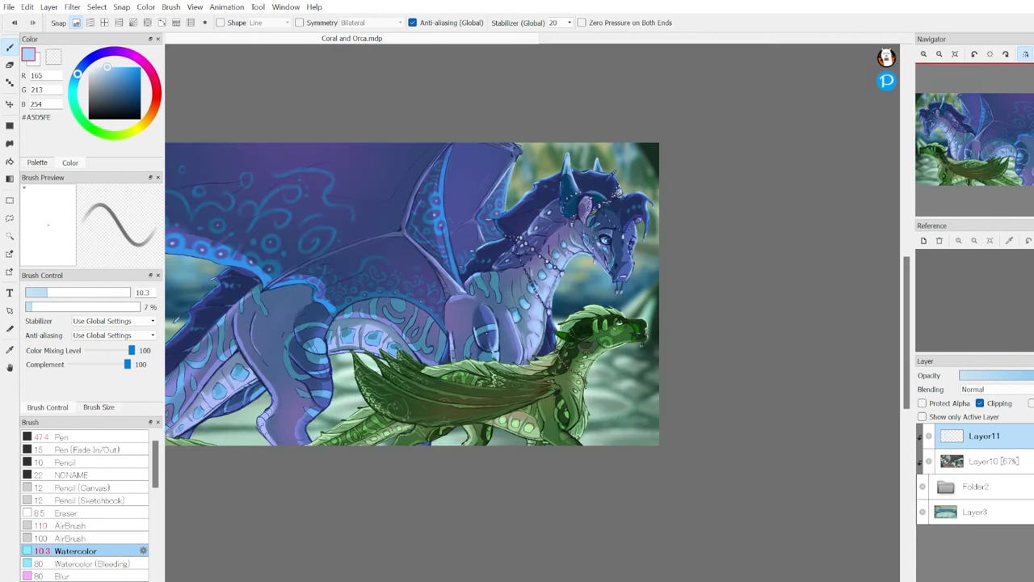
{"action": "key", "text": "h"}
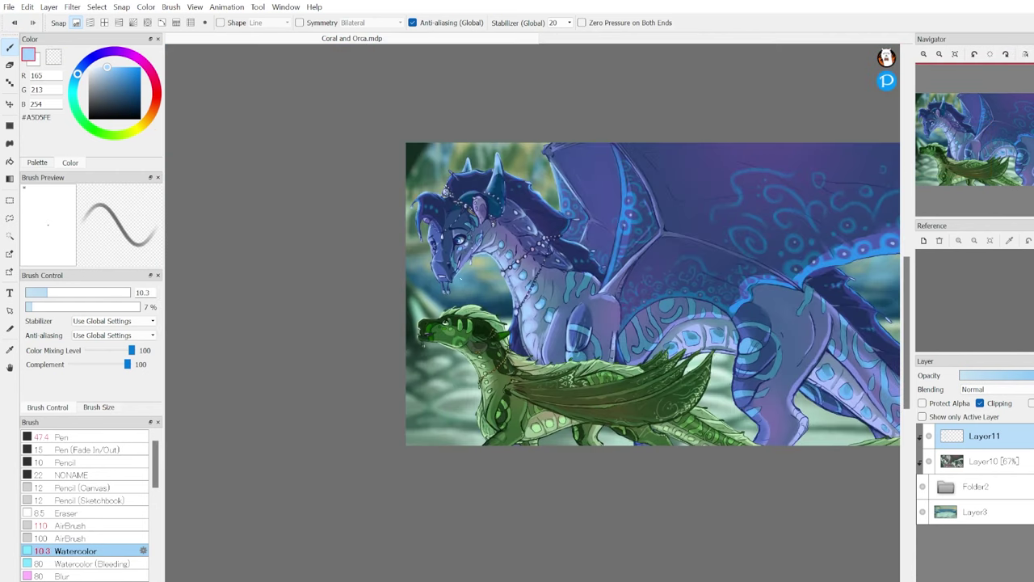
{"action": "key", "text": "h"}
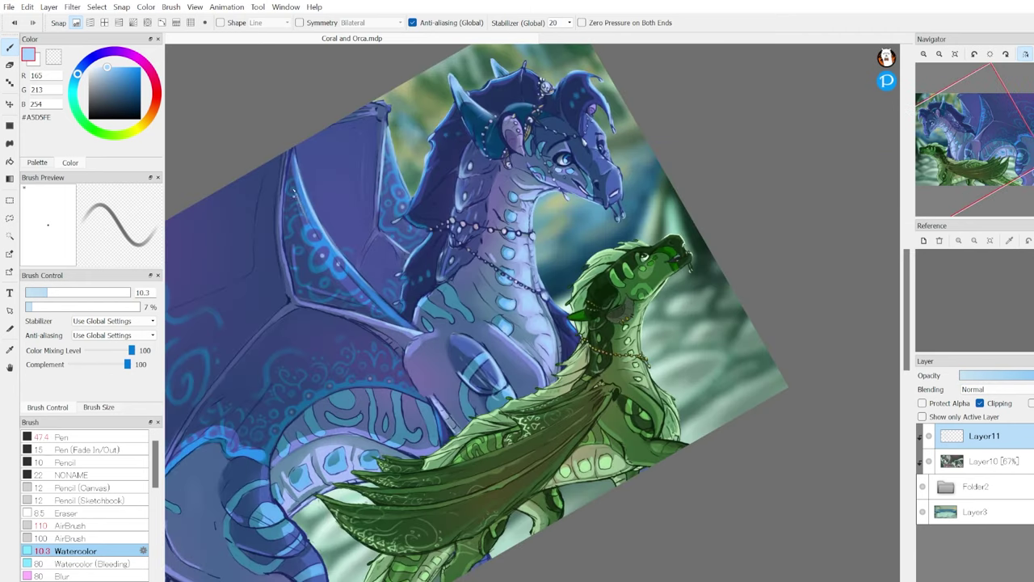
Paint light blue highlights along the blue dragon's hind knee and leg stripes on Layer11, Watercolor size 11.9 to 29.
{"action": "scroll", "coordinate": [315, 283], "scroll_direction": "up", "scroll_amount": 5}
{"action": "key", "text": "bracketright"}
{"action": "key", "text": "bracketright"}
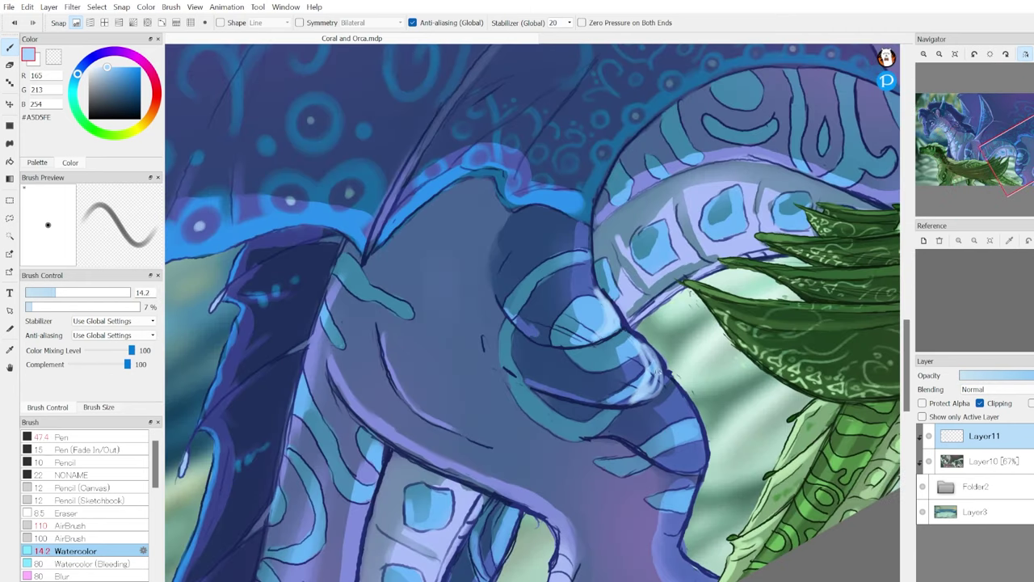
{"action": "key", "text": "bracketleft"}
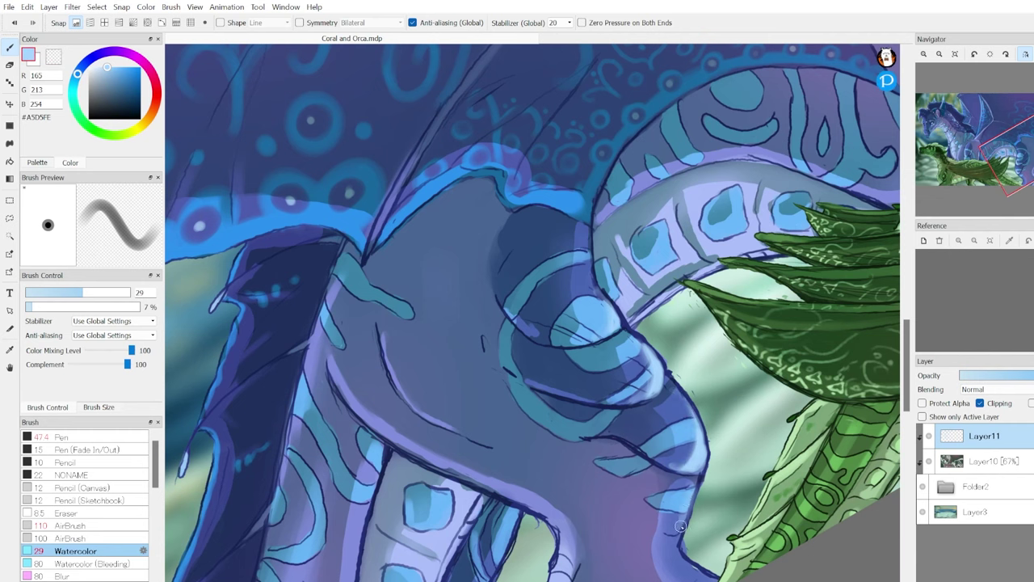
{"action": "key", "text": "h"}
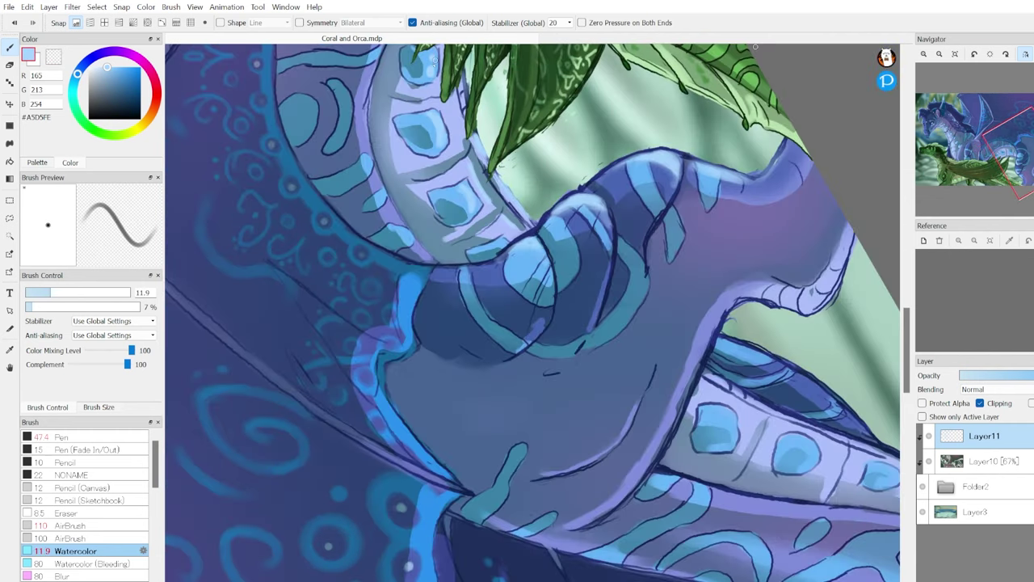
Set Layer10's opacity to 36% and paint thin Layer11 highlights on the blue dragon's wing edges, Watercolor size 4.9.
{"action": "key", "text": "ctrl+0"}
{"action": "scroll", "coordinate": [533, 267], "scroll_direction": "up", "scroll_amount": 5}
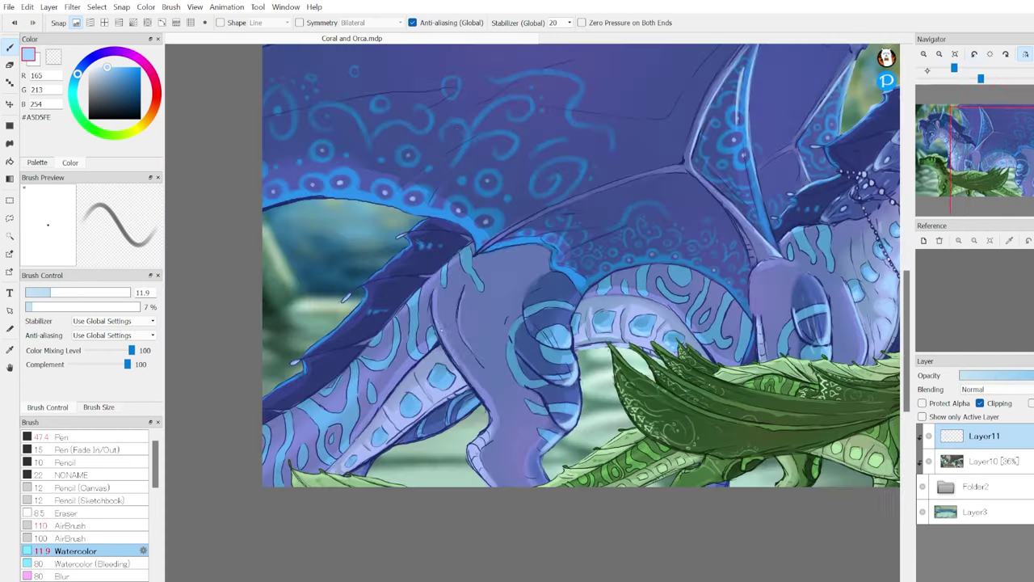
{"action": "key", "text": "Delete"}
{"action": "key", "text": "bracketleft"}
{"action": "key", "text": "bracketleft"}
{"action": "key", "text": "bracketleft"}
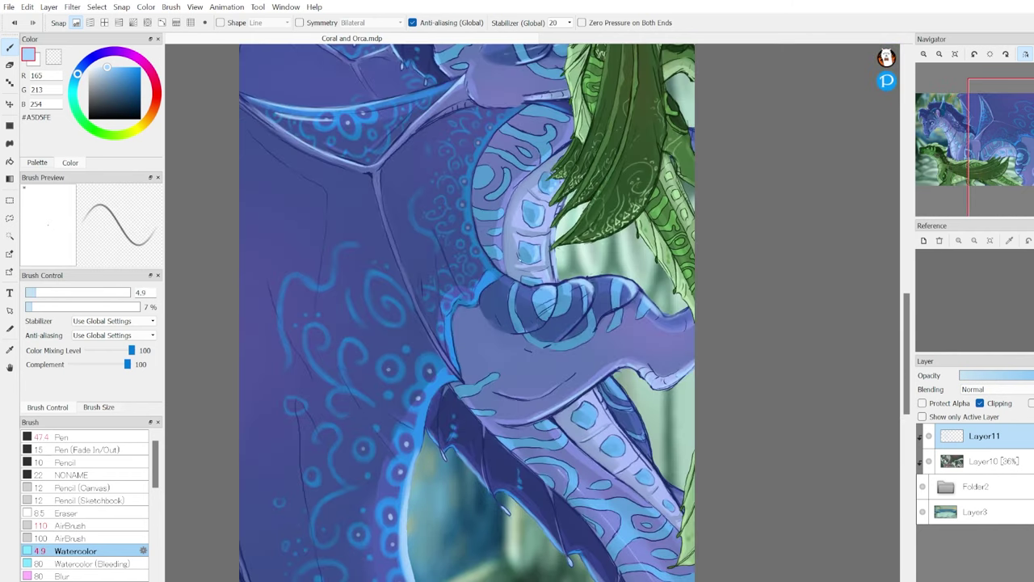
Add light blue highlights and long streaks to the blue dragon's hind leg, tail and wing membrane, Watercolor size 15.
{"action": "key", "text": "Delete"}
{"action": "key", "text": "Delete"}
{"action": "key", "text": "bracketright"}
{"action": "key", "text": "bracketright"}
{"action": "key", "text": "bracketright"}
{"action": "key", "text": "bracketright"}
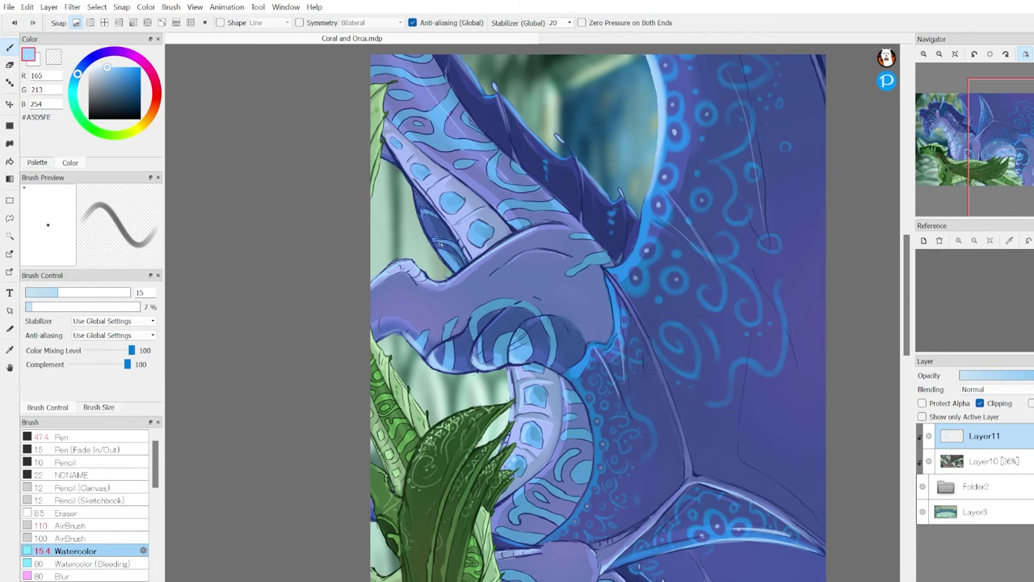
{"action": "key", "text": "ctrl+0"}
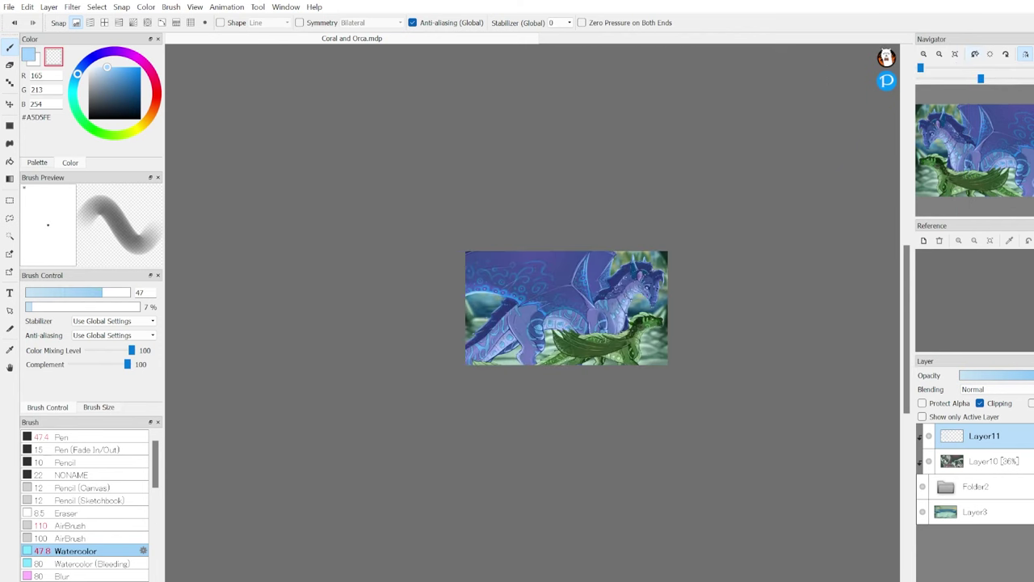
Sample muted brown #715554 and shade Layer10 at 51% opacity with Watercolor, size 97 at 7%.
{"action": "scroll", "coordinate": [530, 324], "scroll_direction": "up", "scroll_amount": 5}
{"action": "left_click", "coordinate": [984, 461]}
{"action": "left_click", "coordinate": [530, 469], "text": "alt"}
{"action": "key", "text": "bracketright"}
{"action": "key", "text": "bracketright"}
{"action": "key", "text": "bracketright"}
{"action": "key", "text": "bracketright"}
{"action": "key", "text": "bracketright"}
{"action": "key", "text": "5"}
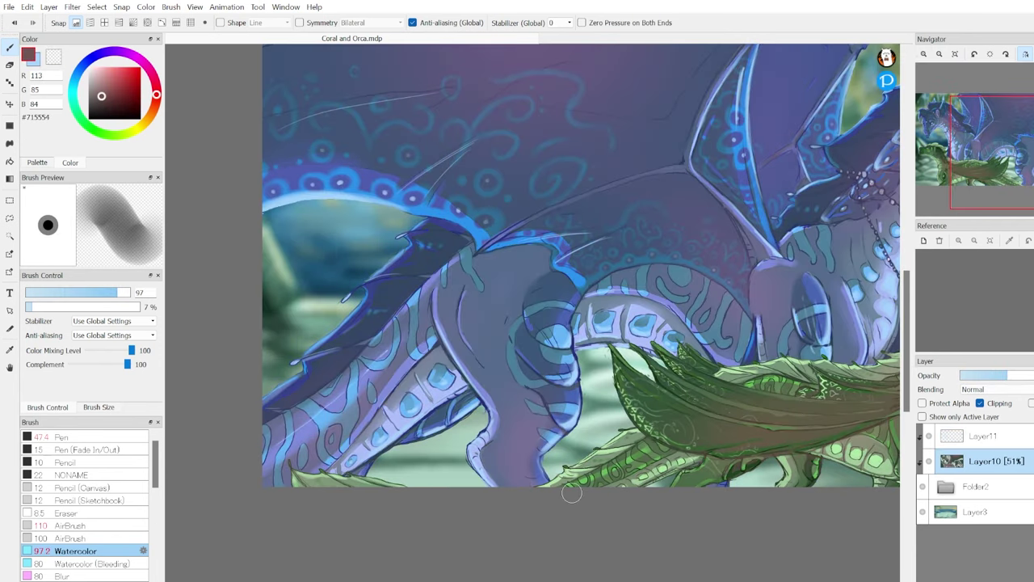
Refine Layer10's shading with transparent Watercolor, size 20 at 7%, and set the layer to Hard Light.
{"action": "key", "text": "x"}
{"action": "key", "text": "bracketleft"}
{"action": "key", "text": "bracketleft"}
{"action": "key", "text": "bracketleft"}
{"action": "key", "text": "bracketleft"}
{"action": "key", "text": "bracketleft"}
{"action": "key", "text": "shift+plus"}
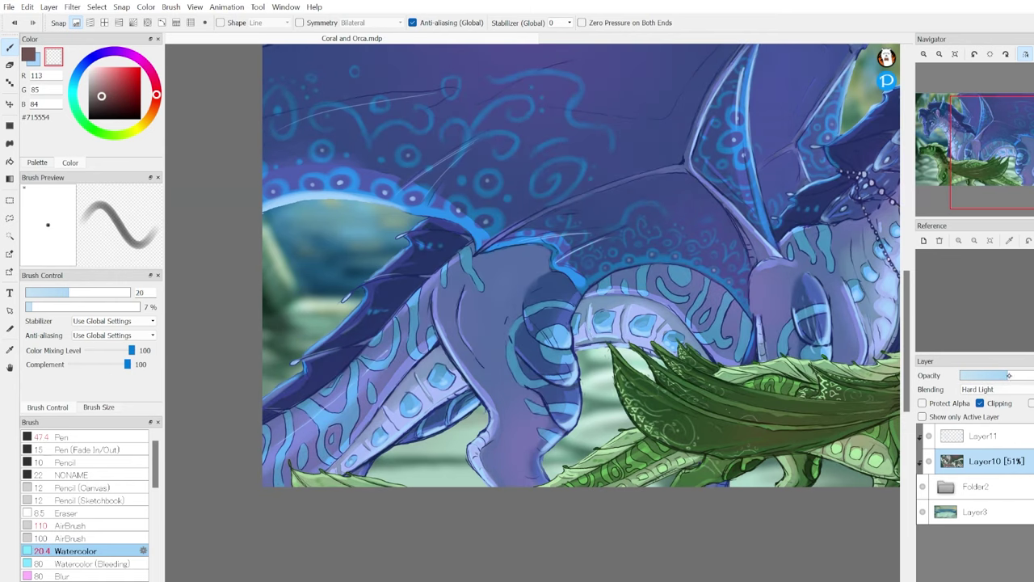
Add a clipped Hard Light layer above Layer10 at 60% opacity and tint it with dark blue #1E577A, Watercolor size 1232.
{"action": "key", "text": "h"}
{"action": "key", "text": "ctrl+0"}
{"action": "key", "text": "ctrl+shift+n"}
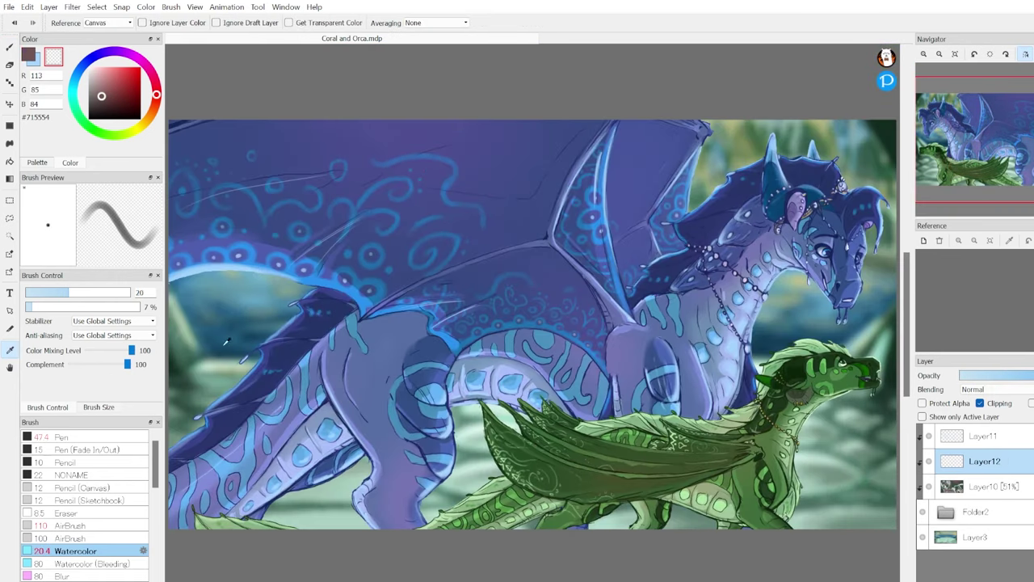
{"action": "key", "text": "ctrl+bracketright"}
{"action": "key", "text": "shift+plus"}
{"action": "key", "text": "6"}
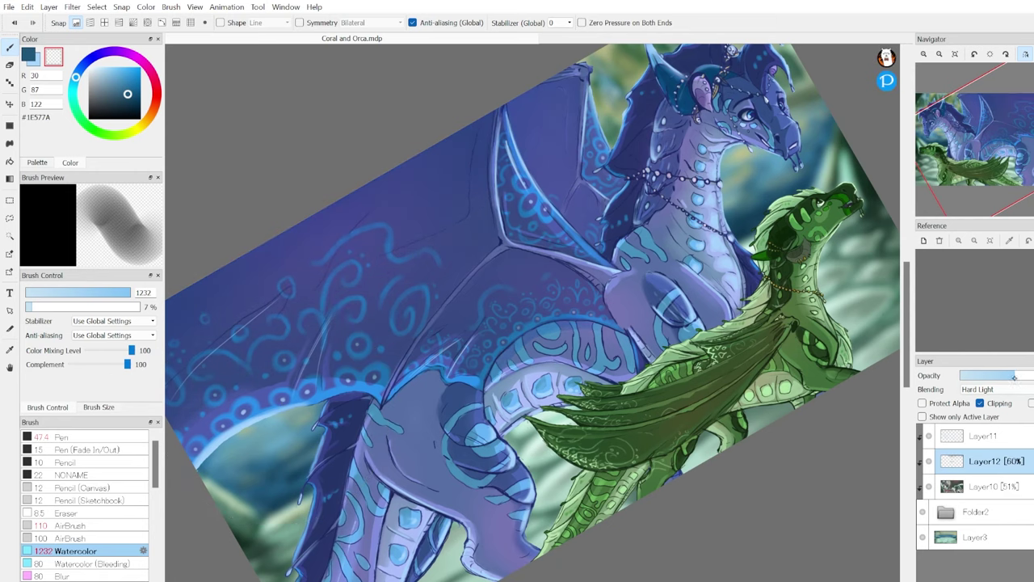
Refine Layer12's dark blue tint with Watercolor, size 102 at 7%, and set the layer's opacity to 58%.
{"action": "key", "text": "bracketleft"}
{"action": "key", "text": "bracketleft"}
{"action": "key", "text": "bracketleft"}
{"action": "key", "text": "bracketleft"}
{"action": "key", "text": "bracketleft"}
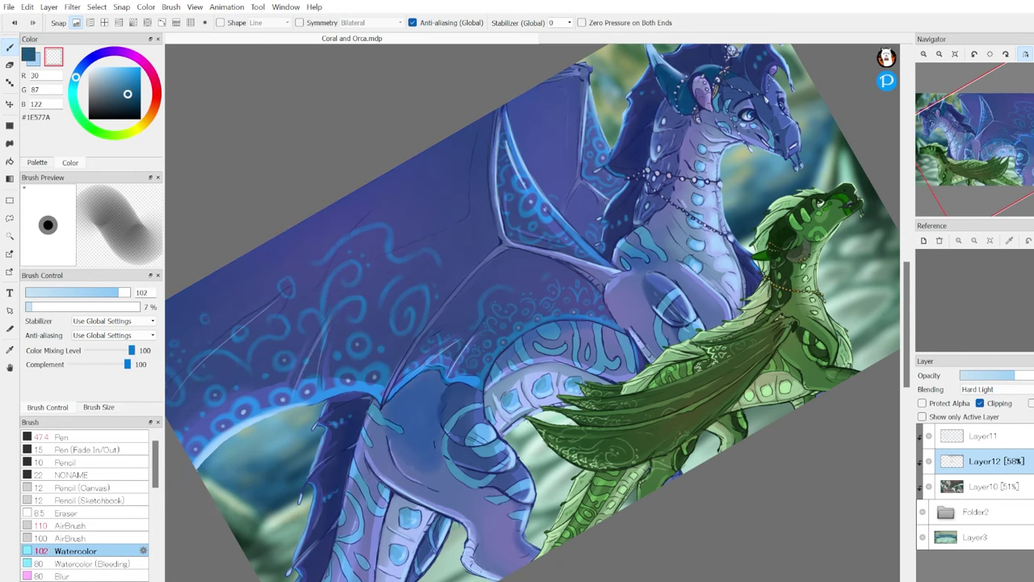
Airbrush dark blue #1E577A over the blue dragon on Layer12, size 334 at 4%, and set the layer to 51% opacity.
{"action": "key", "text": "b"}
{"action": "key", "text": "bracketright"}
{"action": "key", "text": "bracketright"}
{"action": "key", "text": "bracketright"}
{"action": "key", "text": "bracketright"}
{"action": "key", "text": "bracketright"}
{"action": "key", "text": "h"}
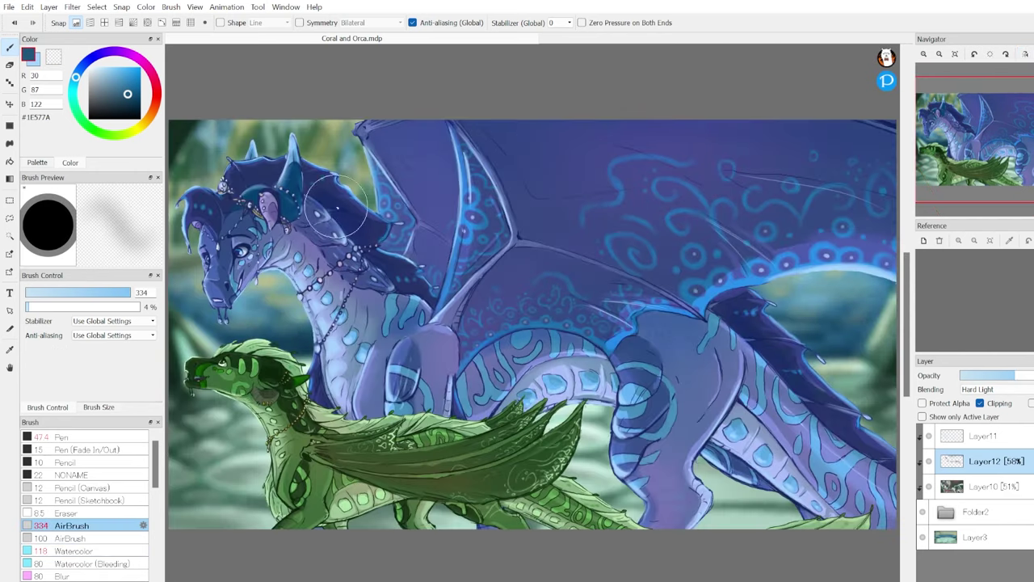
Sample pale green #CCF2C7 and add fine highlights around the green dragon's horn and neck on Layer11, Watercolor size 4.1 at 7%.
{"action": "left_click", "coordinate": [984, 436]}
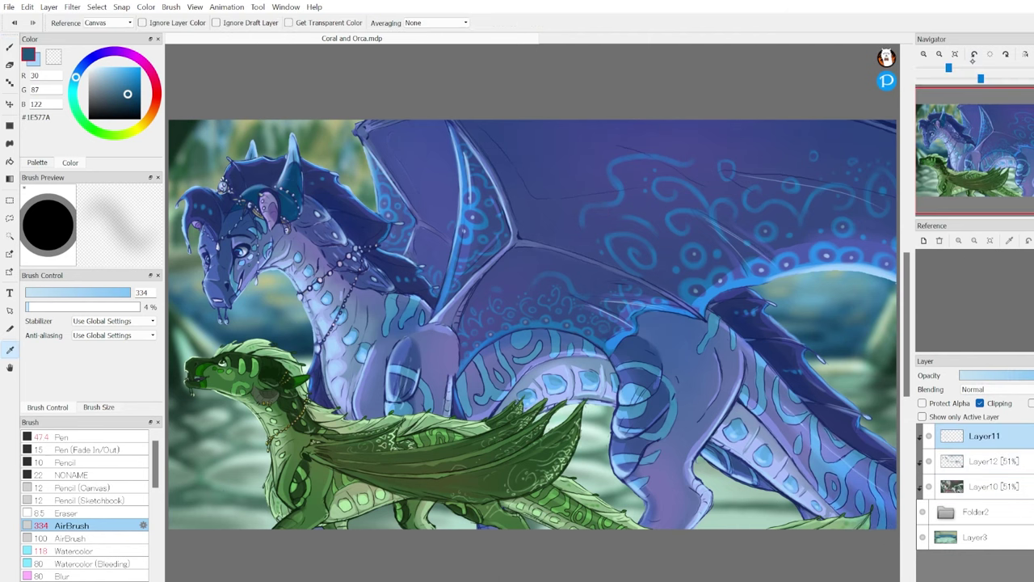
{"action": "scroll", "coordinate": [202, 428], "scroll_direction": "up", "scroll_amount": 5}
{"action": "left_click", "coordinate": [292, 208], "text": "alt"}
{"action": "key", "text": "b"}
{"action": "key", "text": "ctrl+alt+Left"}
{"action": "key", "text": "bracketleft"}
{"action": "key", "text": "bracketleft"}
{"action": "key", "text": "bracketleft"}
{"action": "key", "text": "bracketleft"}
{"action": "key", "text": "bracketleft"}
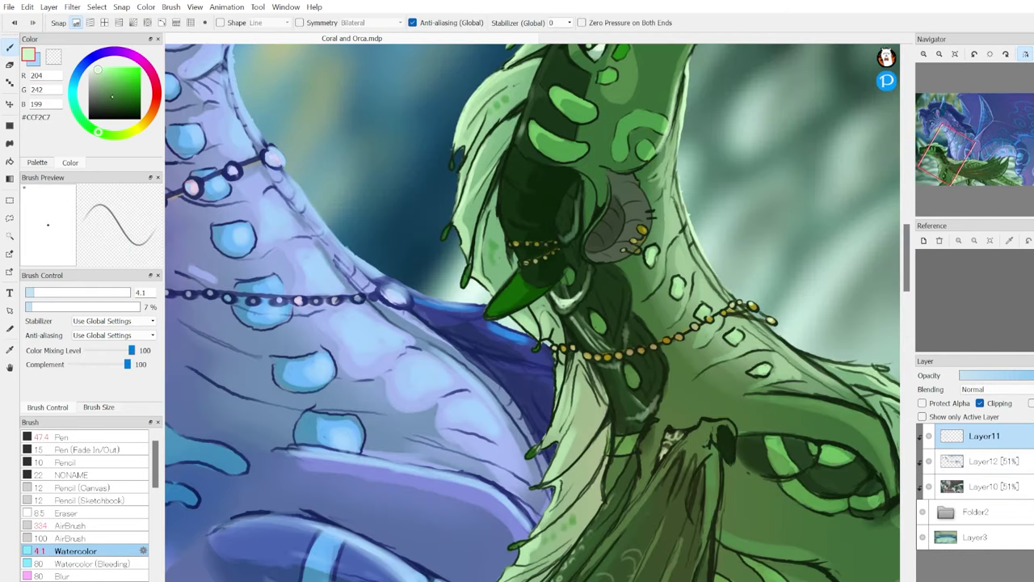
Brush a soft pale green highlight onto the tip of the green dragon's horn, Watercolor size 18 at 7%.
{"action": "key", "text": "bracketright"}
{"action": "key", "text": "bracketright"}
{"action": "key", "text": "bracketright"}
{"action": "key", "text": "bracketleft"}
{"action": "key", "text": "bracketright"}
{"action": "key", "text": "bracketright"}
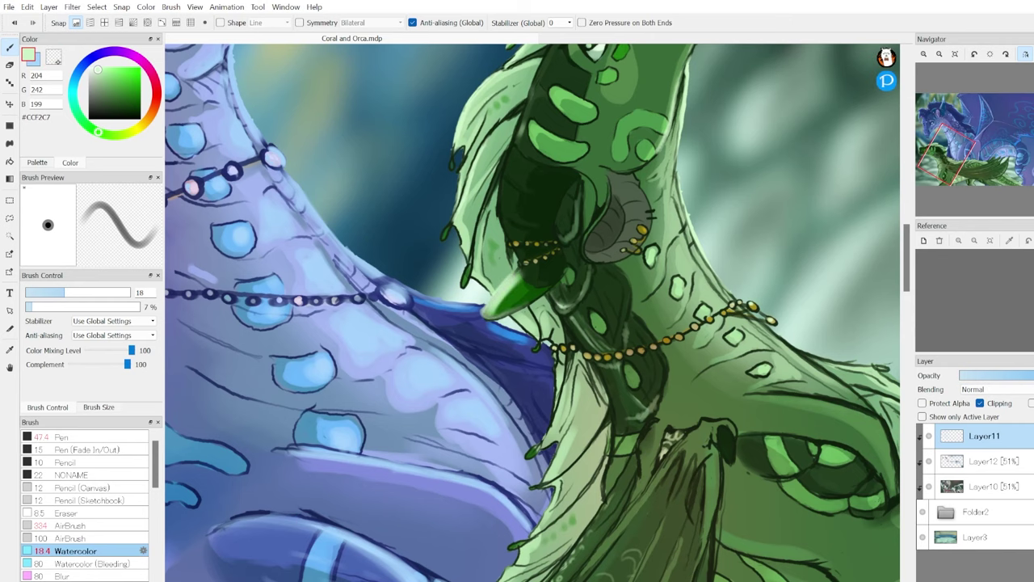
Highlight the dark bands behind the green dragon's horn, Watercolor size 5.1 at 5%, and soften them with transparent size 11.7.
{"action": "key", "text": "bracketleft"}
{"action": "key", "text": "ctrl+alt+Right"}
{"action": "scroll", "coordinate": [606, 407], "scroll_direction": "down", "scroll_amount": 5}
{"action": "scroll", "coordinate": [605, 407], "scroll_direction": "up", "scroll_amount": 5}
{"action": "key", "text": "bracketleft"}
{"action": "key", "text": "bracketleft"}
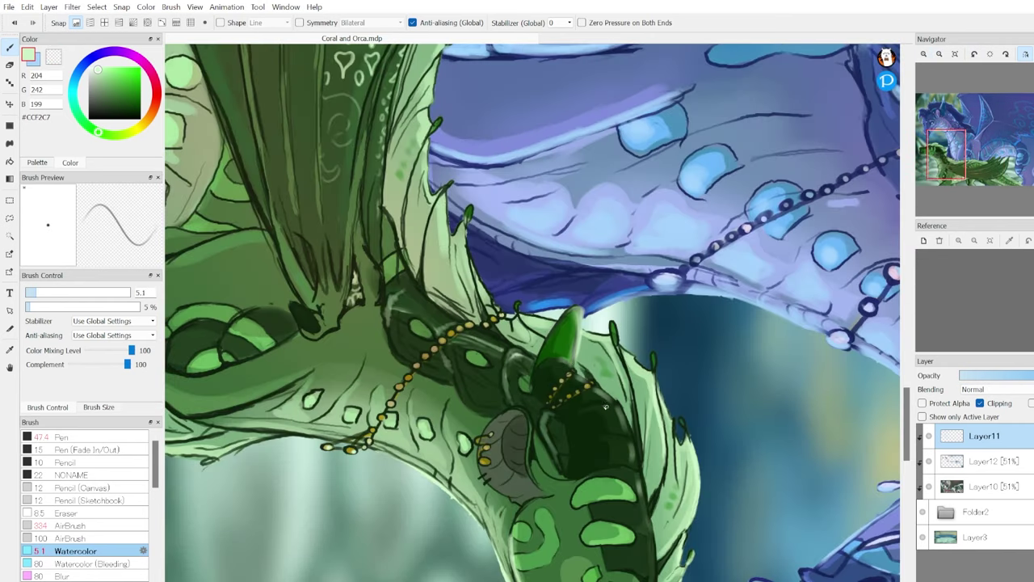
{"action": "key", "text": "x"}
{"action": "key", "text": "bracketright"}
{"action": "key", "text": "bracketright"}
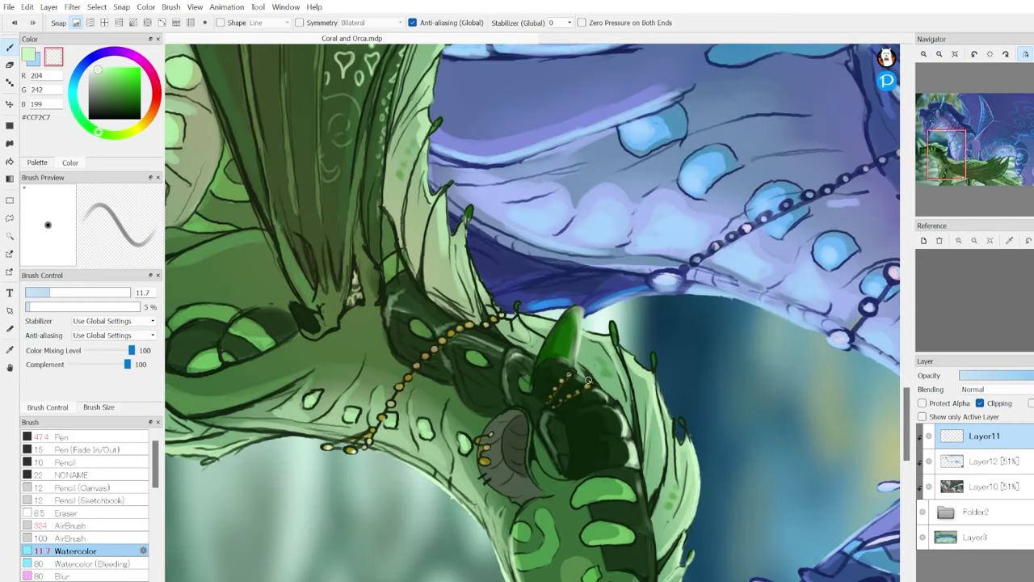
Extend the thin pale green highlights along the green dragon's dark neck stripe, Watercolor size 4.9 at 5%.
{"action": "key", "text": "x"}
{"action": "key", "text": "bracketleft"}
{"action": "key", "text": "bracketleft"}
{"action": "key", "text": "ctrl+alt+Right"}
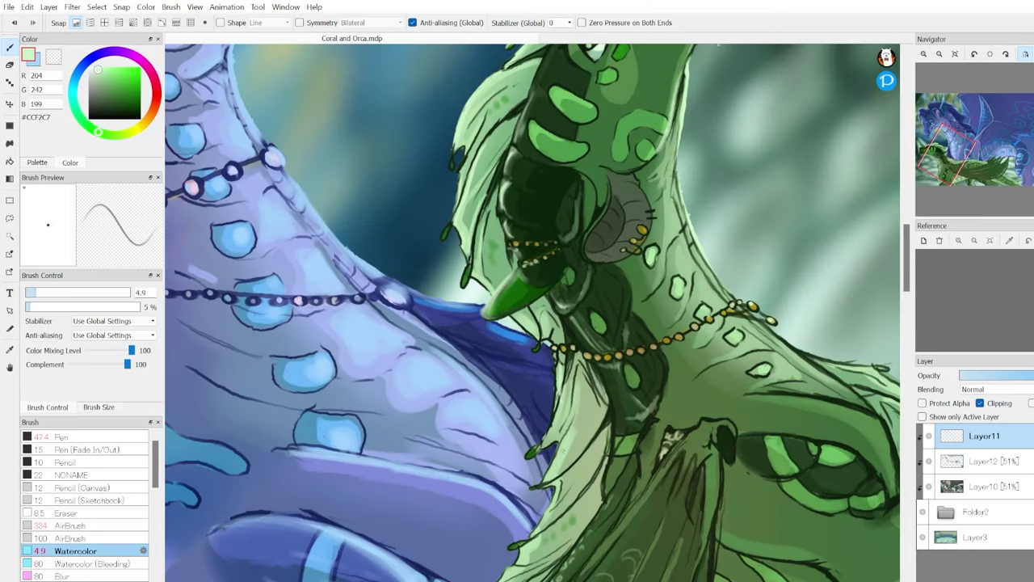
{"action": "left_click_drag", "start_coordinate": [565, 396], "coordinate": [610, 477]}
Add light blue #A5D5FE specks and thin streaks to the blue dragon's legs, tail and wing, Watercolor size 4.9 at 5%.
{"action": "key", "text": "ctrl+alt+Left"}
{"action": "key", "text": "ctrl+minus"}
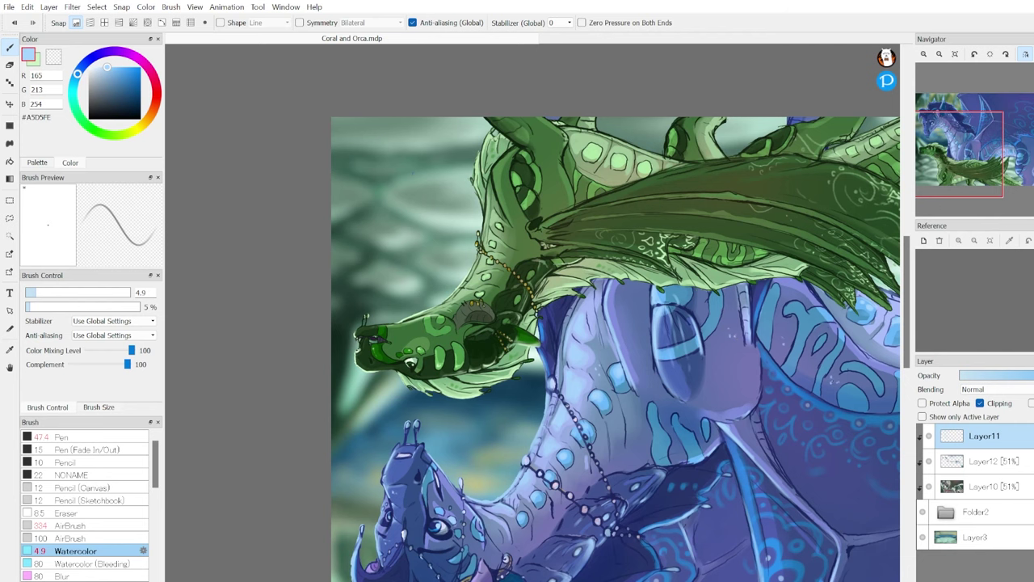
{"action": "key", "text": "ctrl+alt+Right"}
{"action": "key", "text": "ctrl+alt+Right"}
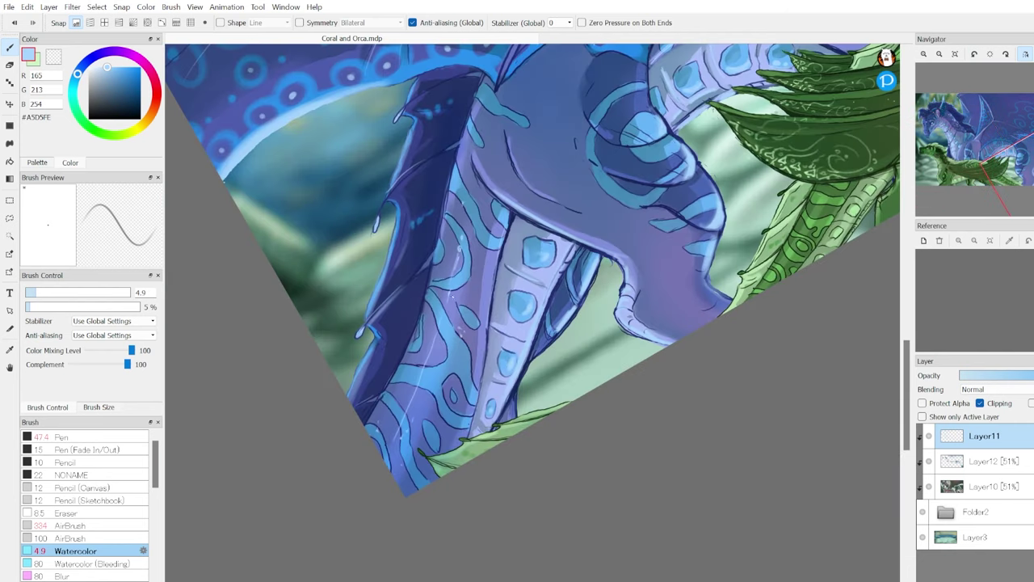
{"action": "key", "text": "ctrl+minus"}
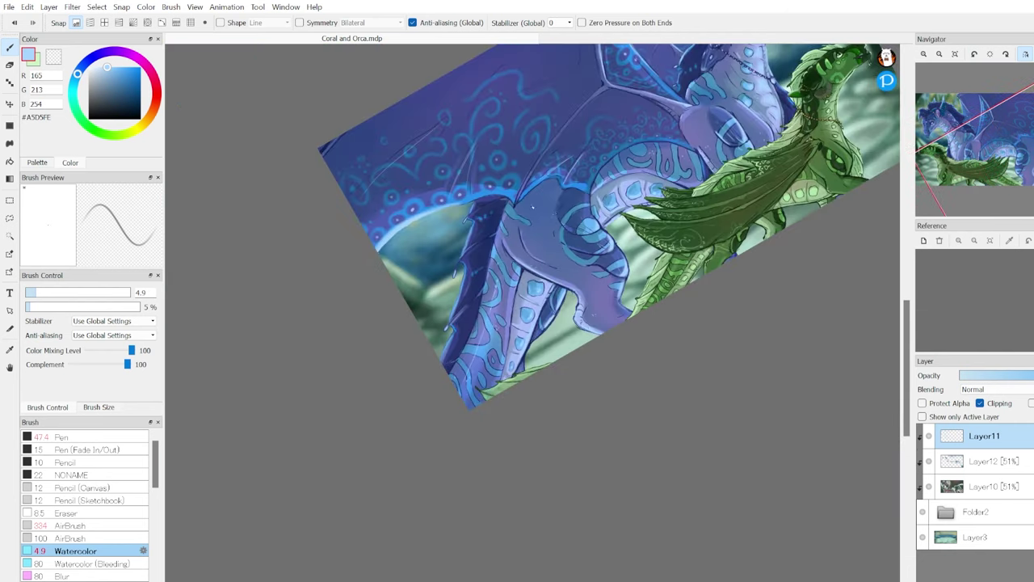
{"action": "key", "text": "ctrl+alt+Left"}
{"action": "key", "text": "ctrl+minus"}
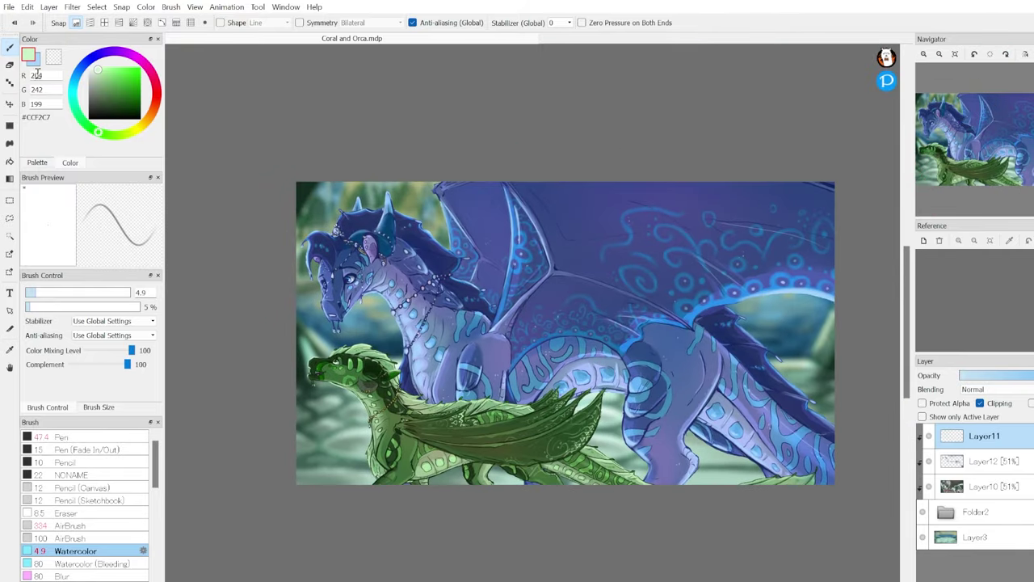
Paint a pale green #CCF2C7 highlight along the green wing's lower edge and soften it with transparent Watercolor, size 25 at 5%.
{"action": "scroll", "coordinate": [501, 404], "scroll_direction": "up", "scroll_amount": 5}
{"action": "key", "text": "ctrl+alt+Right"}
{"action": "key", "text": "bracketright"}
{"action": "key", "text": "bracketright"}
{"action": "key", "text": "bracketright"}
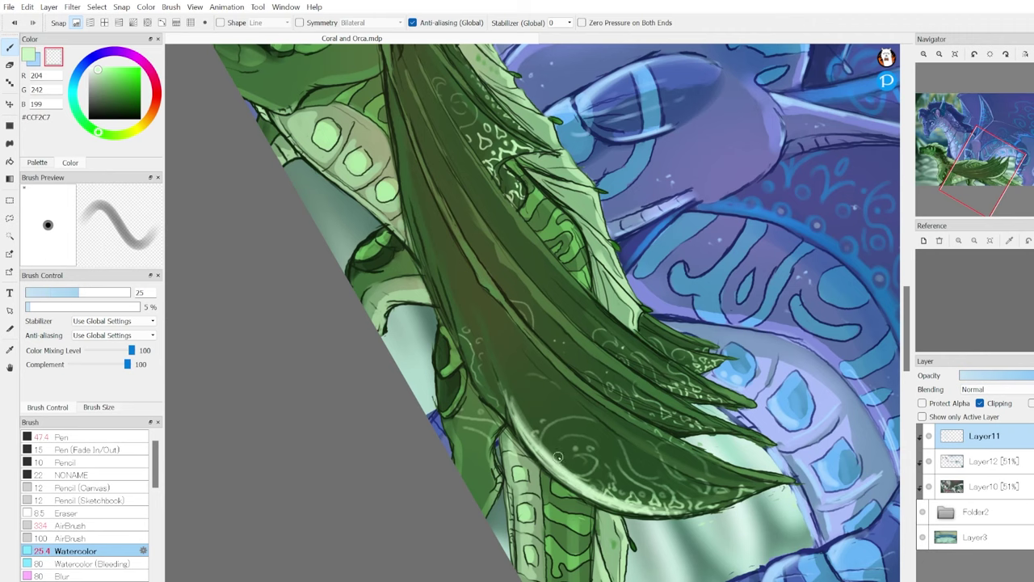
Add pale green specks and fine streaks across the green dragon's wing and tail, Watercolor size 4.7 at 31%.
{"action": "key", "text": "bracketleft"}
{"action": "key", "text": "bracketleft"}
{"action": "key", "text": "ctrl+alt+Left"}
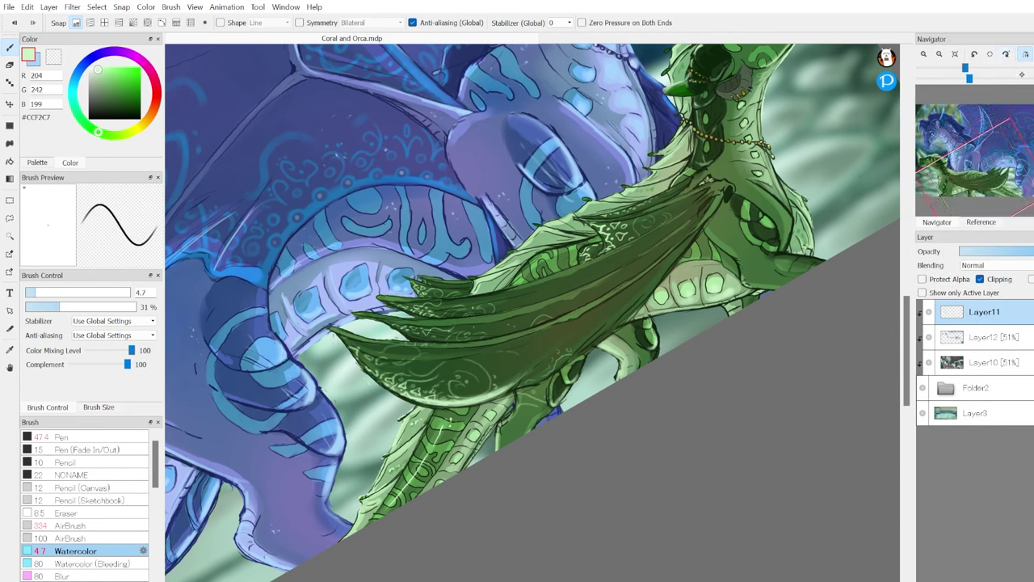
{"action": "key", "text": "ctrl+alt+Right"}
{"action": "key", "text": "ctrl+alt+Left"}
{"action": "key", "text": "ctrl+plus"}
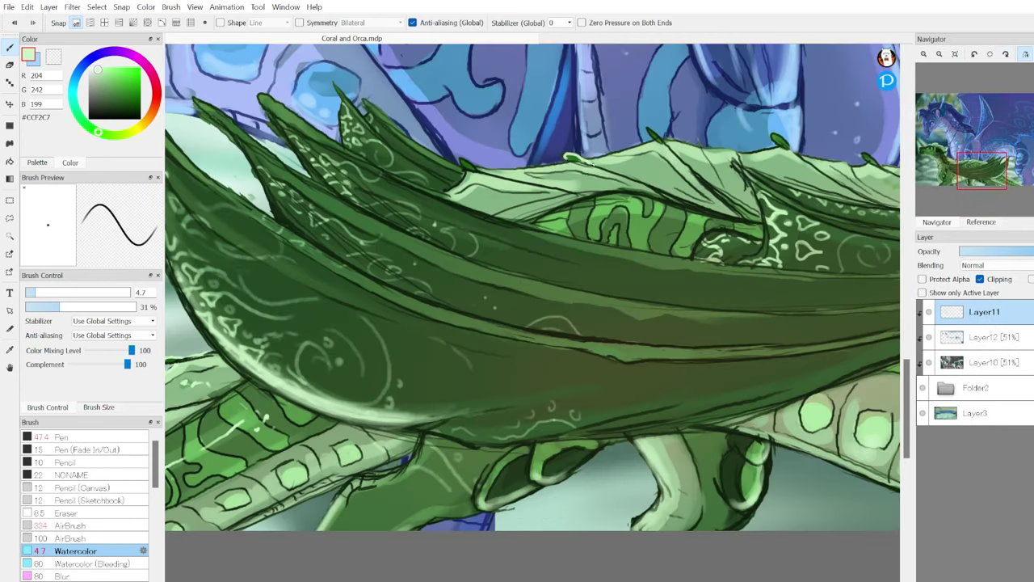
{"action": "key", "text": "ctrl+alt+Right"}
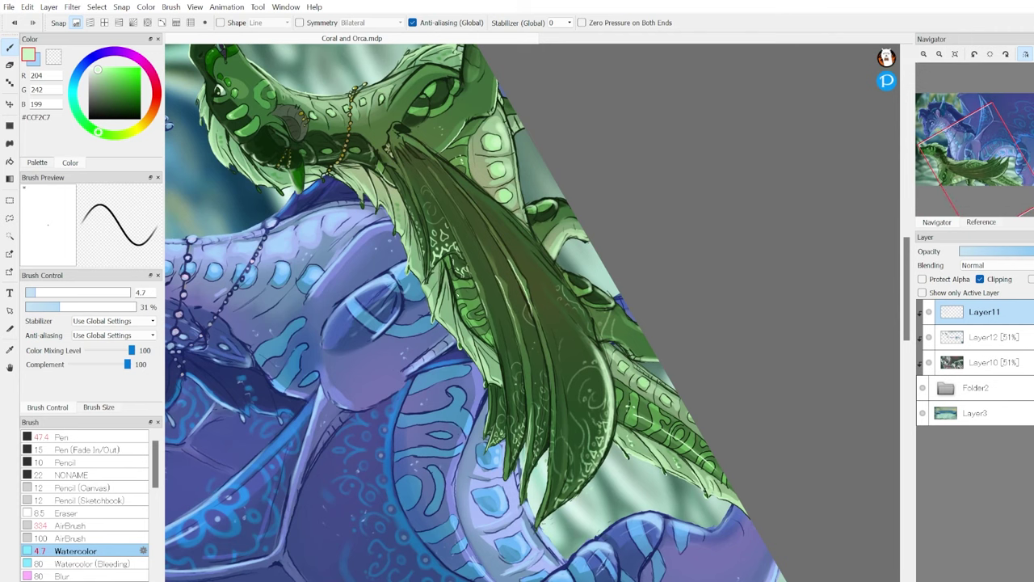
Clean up the highlights around the green dragon's wing joint with transparent Watercolor, size 13.6 at 31%.
{"action": "key", "text": "x"}
{"action": "key", "text": "ctrl+plus"}
{"action": "key", "text": "ctrl+minus"}
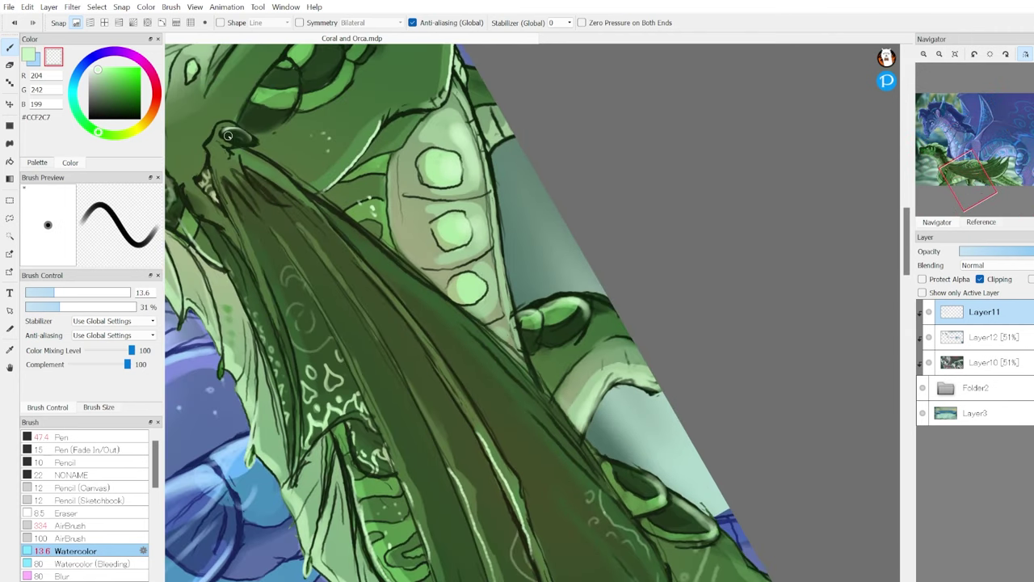
Paint fine pale green highlights along the green wing's upper ribs and the body edges, Watercolor size 2.5 at 14%.
{"action": "key", "text": "x"}
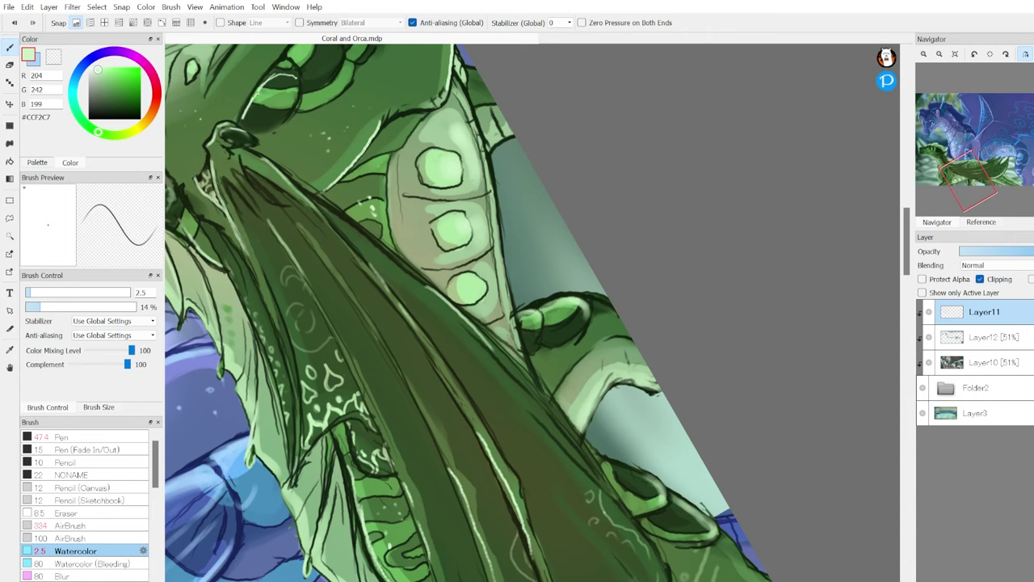
{"action": "key", "text": "ctrl+alt+Left"}
{"action": "key", "text": "ctrl+minus"}
{"action": "key", "text": "ctrl+minus"}
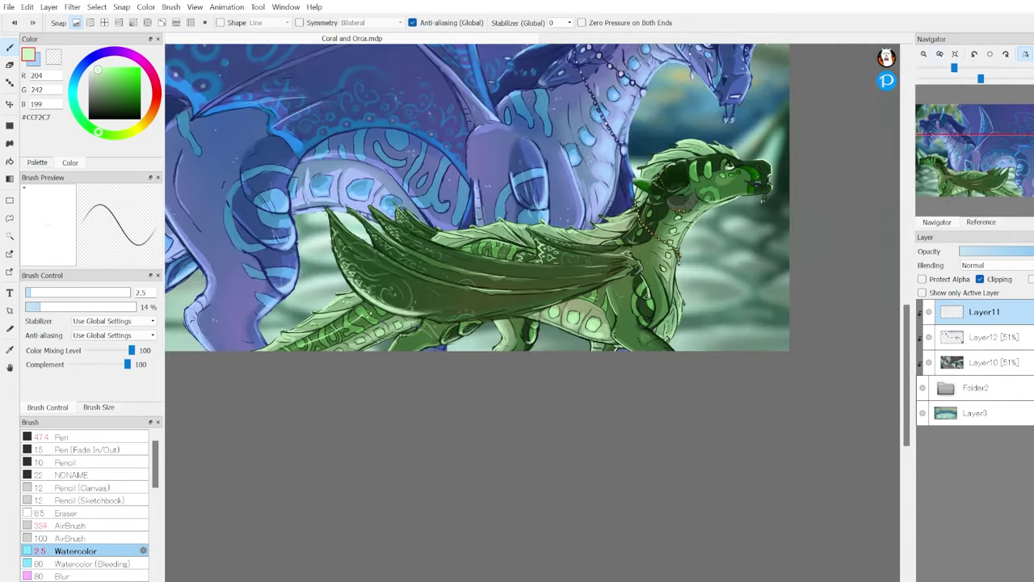
{"action": "key", "text": "ctrl+plus"}
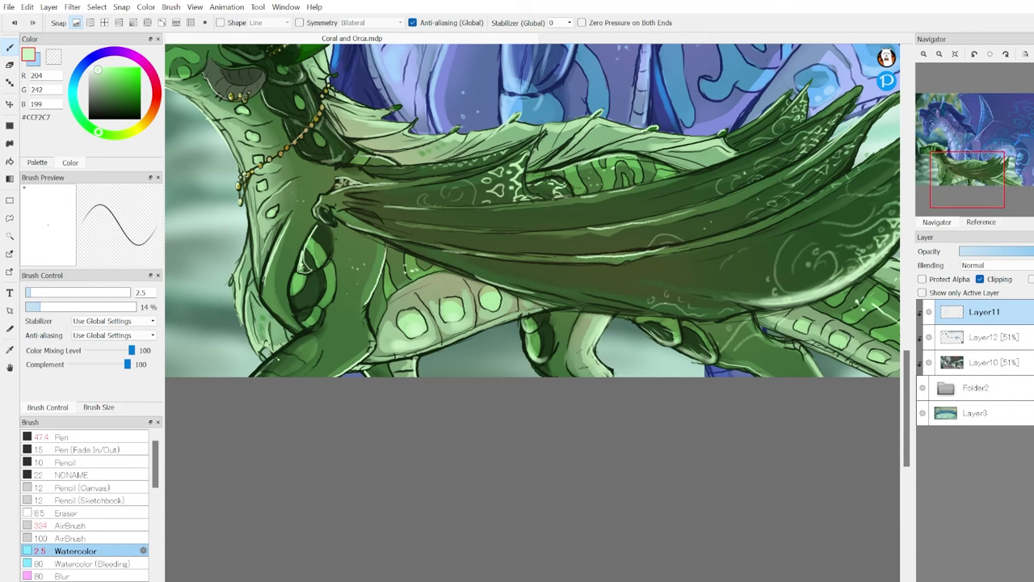
Soften the highlights on the green dragon's foreleg with transparent Watercolor, size 23 at 7%.
{"action": "key", "text": "x"}
{"action": "mouse_move", "coordinate": [311, 234]}
{"action": "left_mouse_down"}
{"action": "mouse_move", "coordinate": [307, 300]}
{"action": "mouse_move", "coordinate": [274, 234]}
{"action": "mouse_move", "coordinate": [266, 364]}
{"action": "mouse_move", "coordinate": [309, 342]}
{"action": "left_mouse_up"}
{"action": "key", "text": "ctrl+minus"}
{"action": "key", "text": "ctrl+minus"}
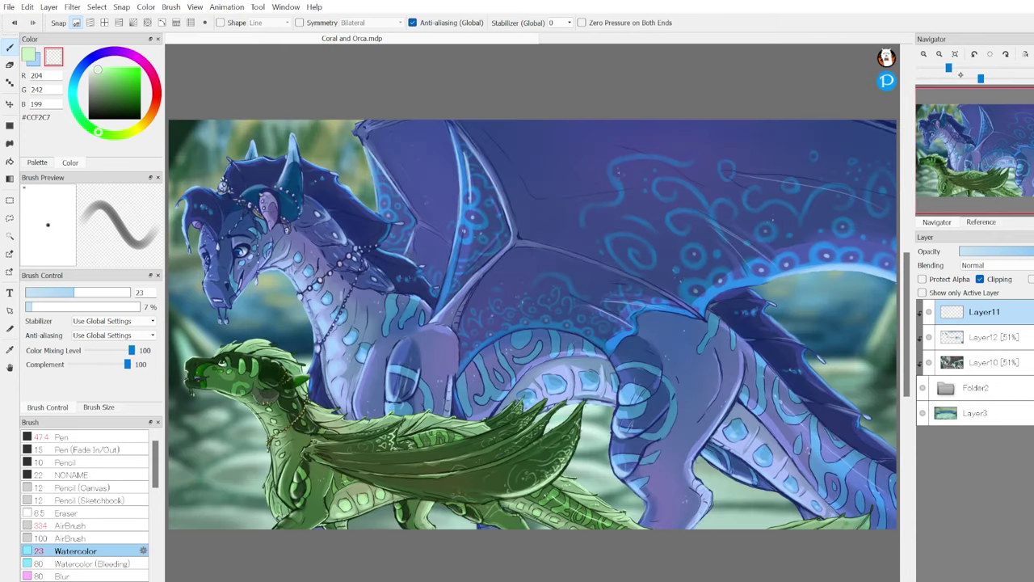
Shade the green wing with dark blue #1F5478 on Layer12, set to Hard Light at 60% opacity, and refine with transparent AirBrush.
{"action": "left_click", "coordinate": [985, 337]}
{"action": "key", "text": "ctrl+plus"}
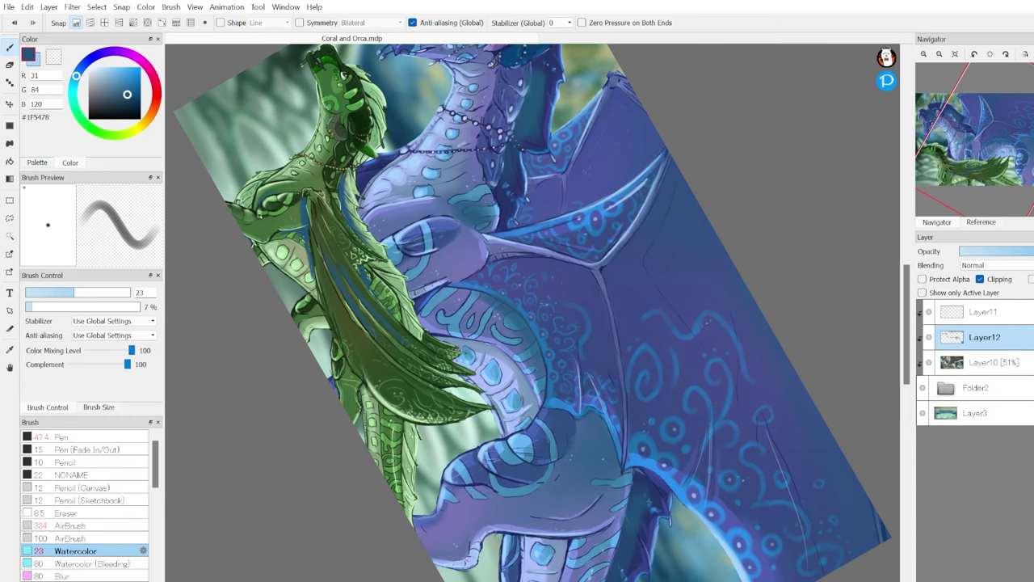
{"action": "left_click", "coordinate": [71, 525]}
{"action": "left_click", "coordinate": [995, 265]}
{"action": "left_click", "coordinate": [990, 53]}
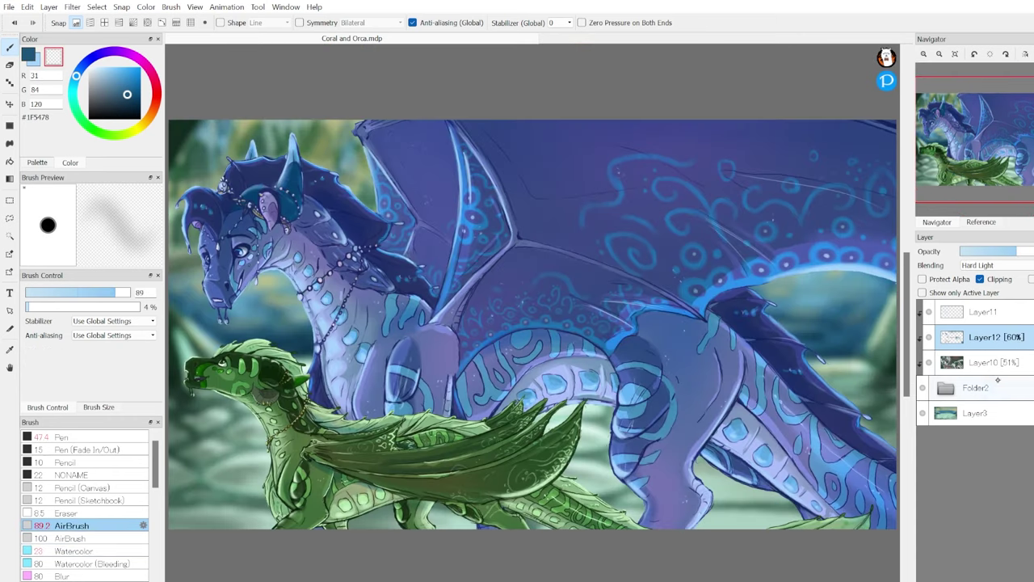
Set the opacity of the Layer10 shading to 55%.
{"action": "left_click", "coordinate": [995, 364]}
{"action": "key", "text": "b"}
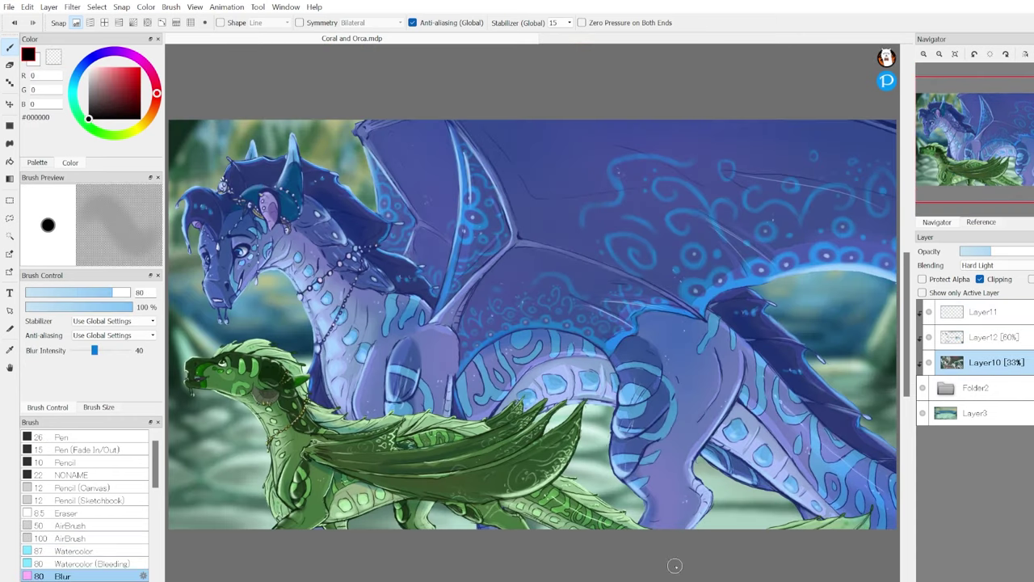
{"action": "left_click_drag", "start_coordinate": [999, 251], "coordinate": [1011, 251]}
Add a clipped layer above Layer10 at 42% opacity and airbrush magenta #C81886 along the blue dragon's wing edge, size 132 at 4%.
{"action": "left_click", "coordinate": [716, 279], "text": "alt"}
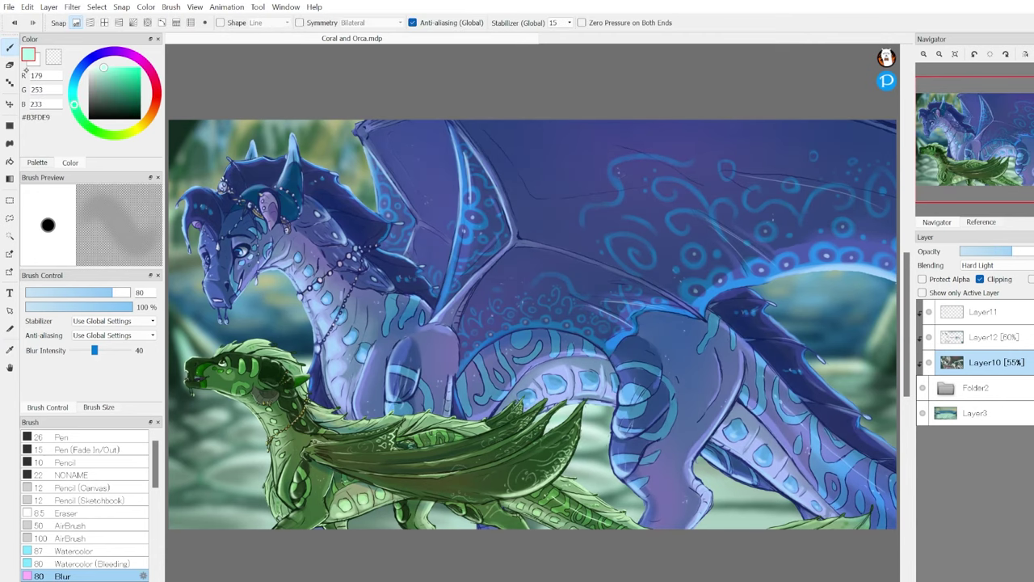
{"action": "key", "text": "b"}
{"action": "left_click_drag", "start_coordinate": [808, 260], "coordinate": [699, 289]}
{"action": "key", "text": "ctrl+shift+n"}
{"action": "left_click_drag", "start_coordinate": [589, 48], "coordinate": [590, 178]}
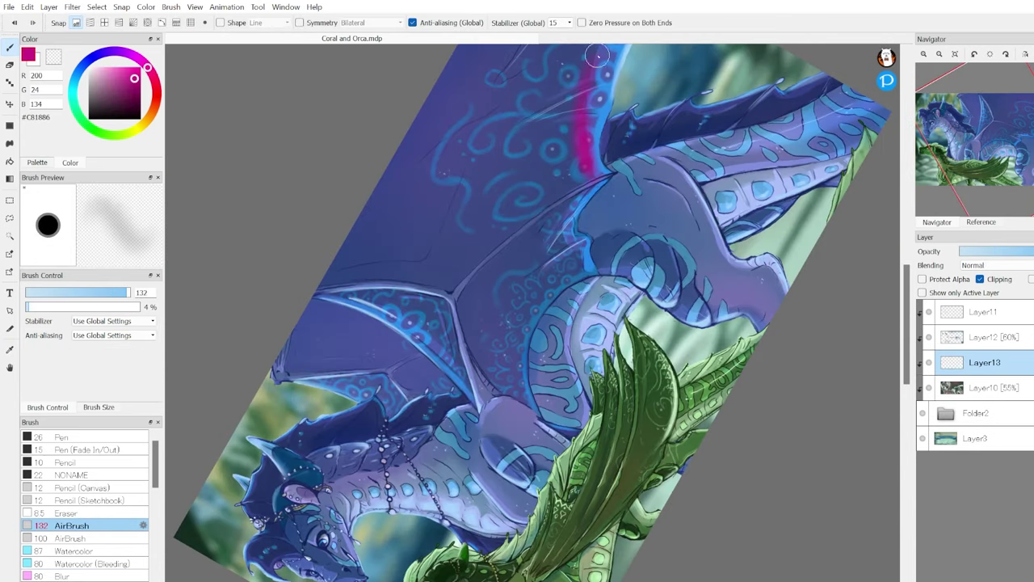
{"action": "key", "text": "ctrl+0"}
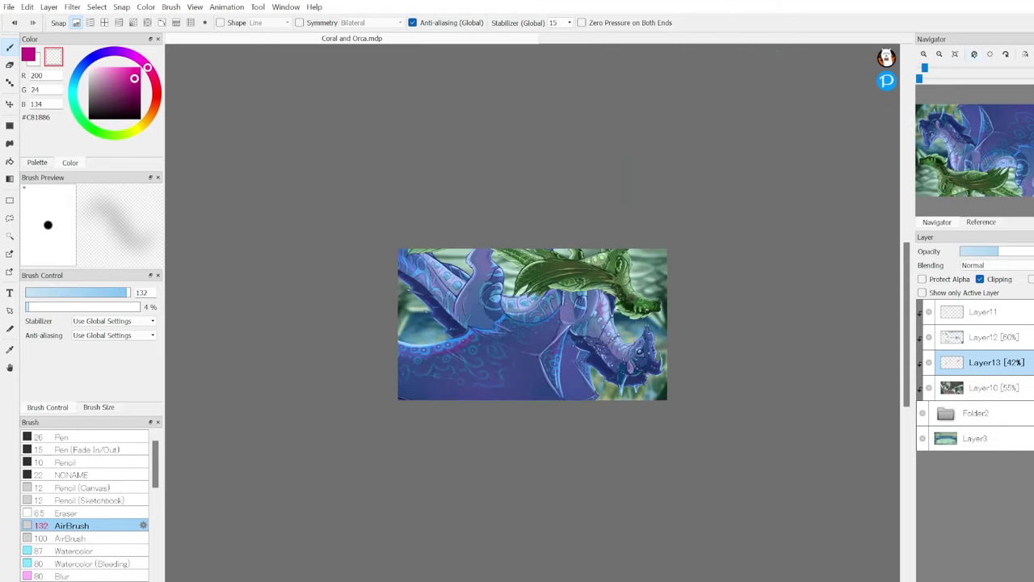
{"action": "key", "text": "ctrl+0"}
Try blue #1A18C8 and teal #1391AD AirBrush tints, size 132, on the green dragon's wing and mane on Layer13.
{"action": "scroll", "coordinate": [332, 209], "scroll_direction": "up", "scroll_amount": 5}
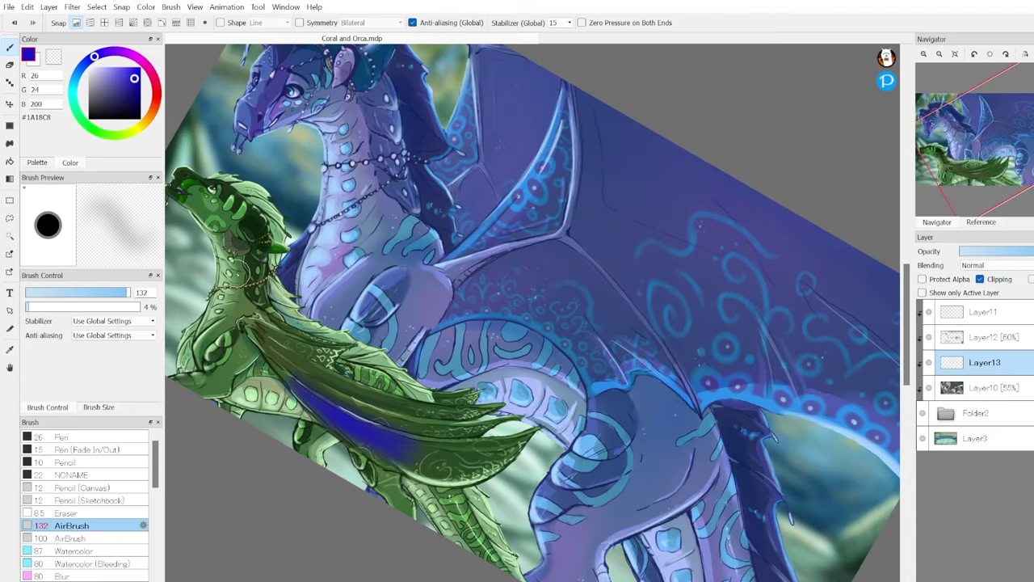
{"action": "left_click", "coordinate": [988, 252]}
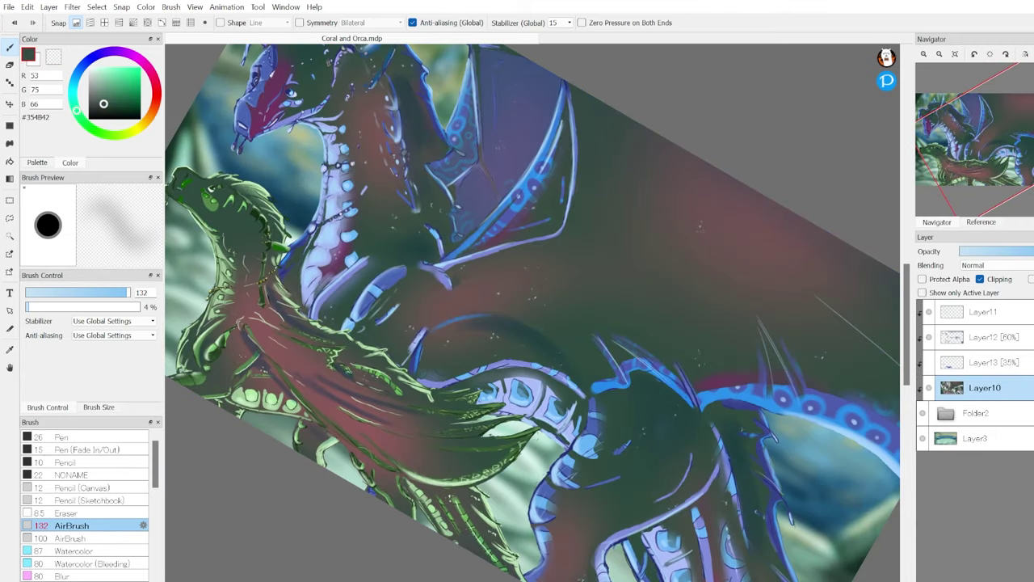
{"action": "mouse_move", "coordinate": [323, 404]}
{"action": "left_mouse_down"}
{"action": "mouse_move", "coordinate": [487, 467]}
{"action": "mouse_move", "coordinate": [251, 317]}
{"action": "left_mouse_up"}
{"action": "key", "text": "ctrl+z"}
{"action": "left_click_drag", "start_coordinate": [242, 279], "coordinate": [441, 467]}
{"action": "key", "text": "ctrl+z"}
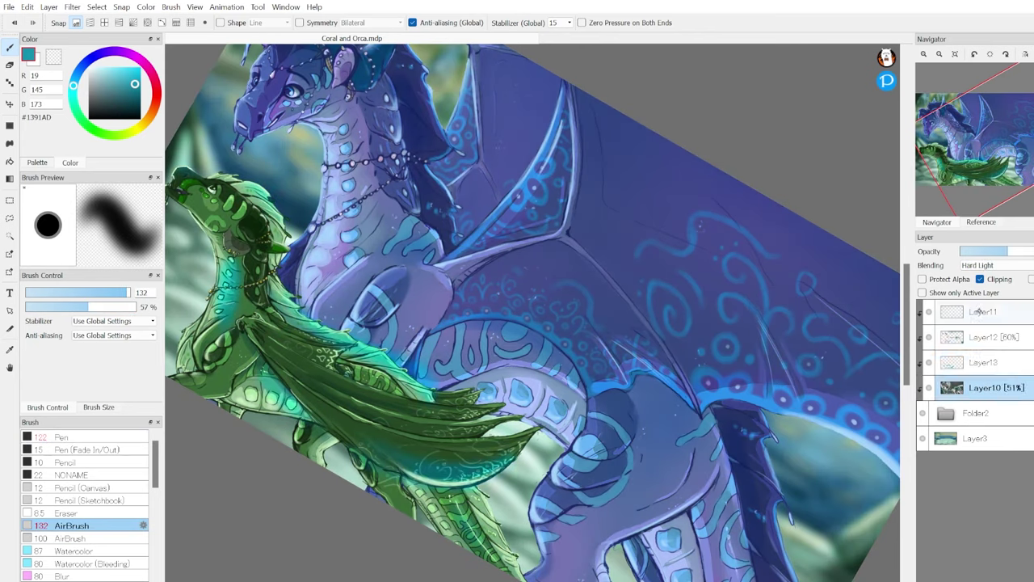
{"action": "key", "text": "bracketleft"}
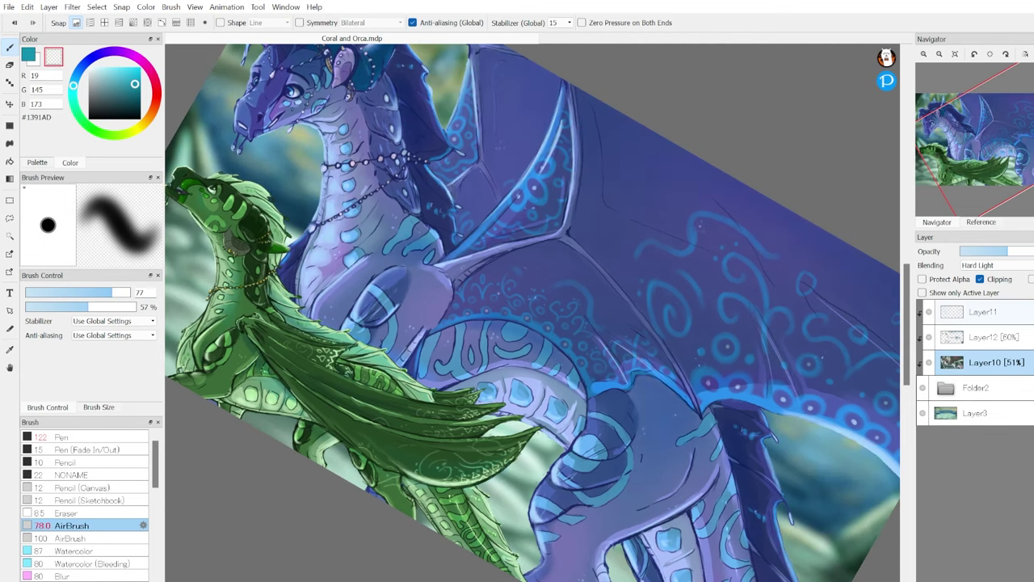
Increase the brightness and contrast of the blurred background on Layer3.
{"action": "left_click", "coordinate": [976, 413]}
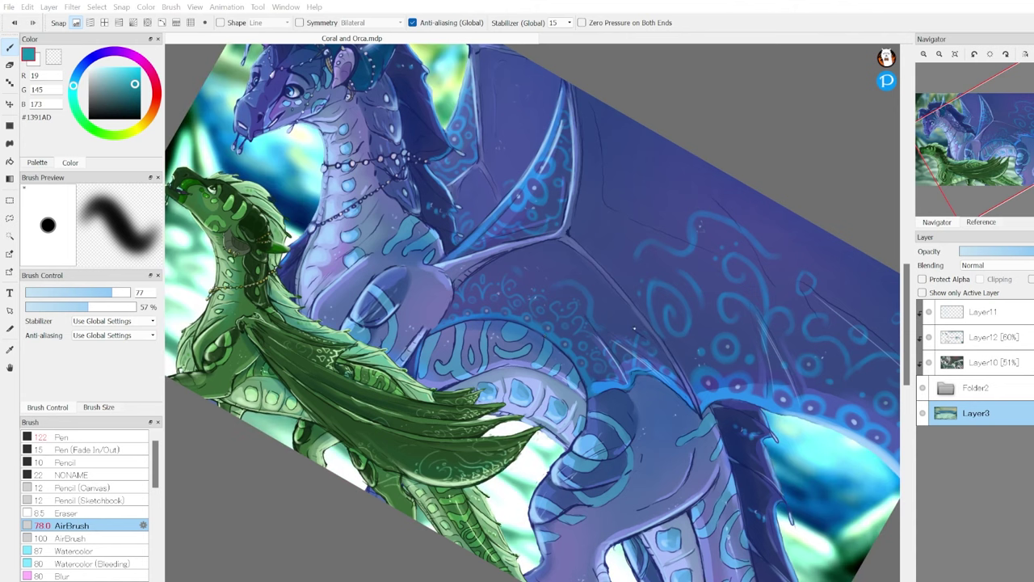
{"action": "left_click", "coordinate": [954, 54]}
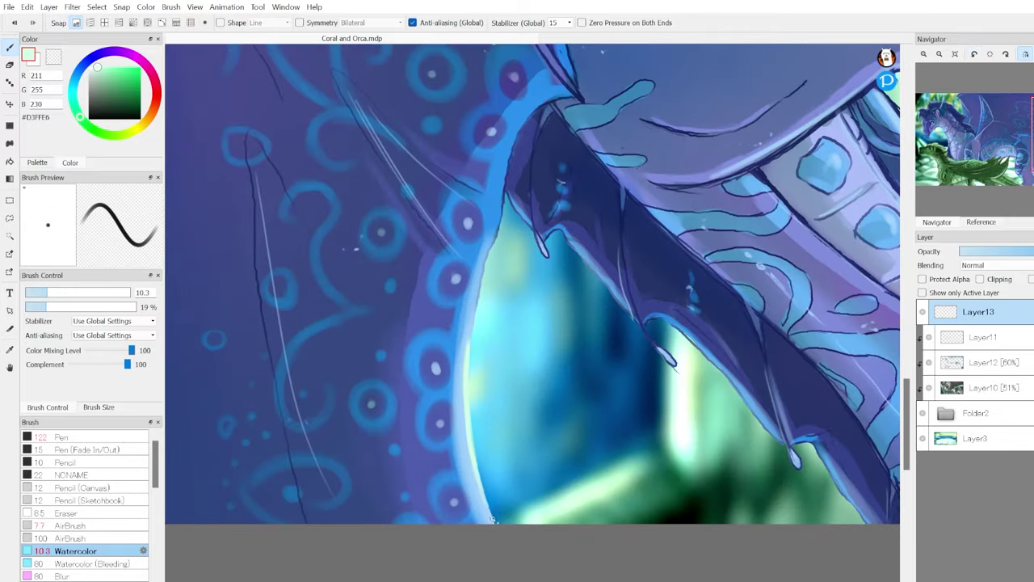
Paint pale mint #D3FFE6 rim light along the blue dragon's tail fin on a new top layer, Watercolor size 10.3 at 19%.
{"action": "left_click_drag", "start_coordinate": [512, 208], "coordinate": [634, 317]}
{"action": "left_click_drag", "start_coordinate": [768, 368], "coordinate": [785, 439]}
{"action": "left_click_drag", "start_coordinate": [699, 266], "coordinate": [800, 340]}
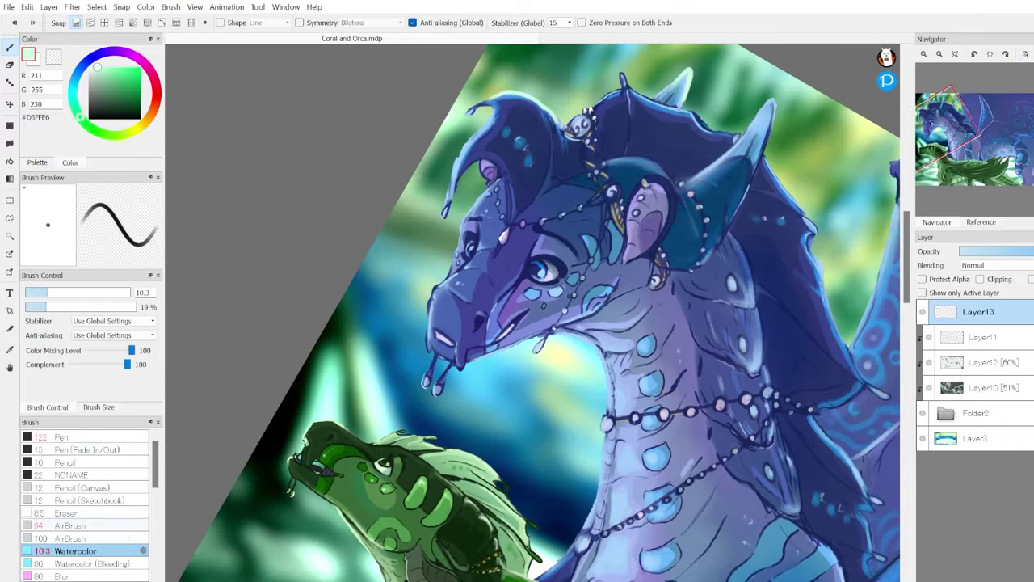
Paint pale mint rim light along the blue dragon's head crest, forelock and snout, Watercolor size 10.3 at 19%.
{"action": "left_click_drag", "start_coordinate": [488, 125], "coordinate": [449, 189]}
{"action": "left_click_drag", "start_coordinate": [623, 74], "coordinate": [681, 108]}
{"action": "left_click_drag", "start_coordinate": [440, 286], "coordinate": [427, 315]}
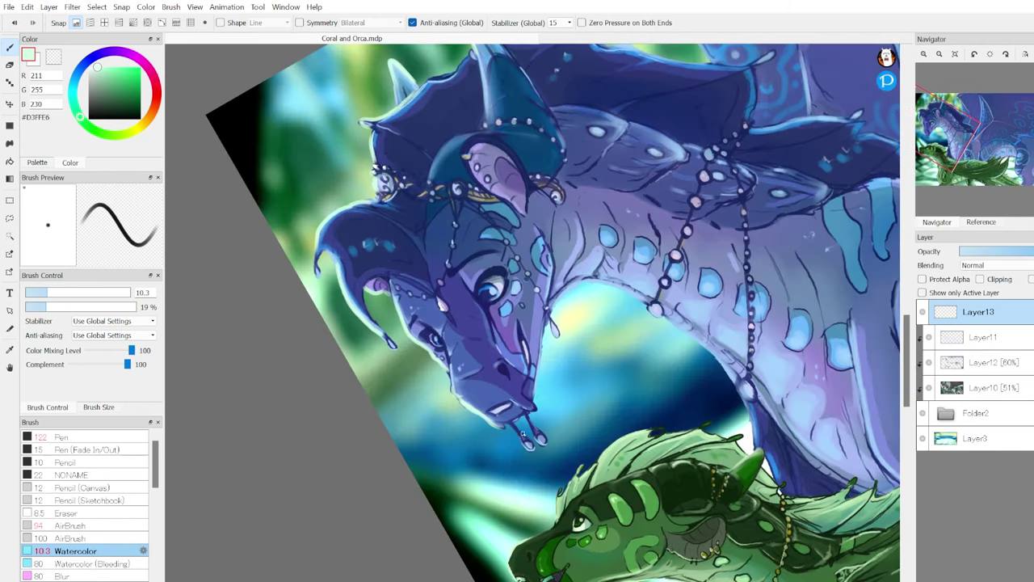
Paint pale mint #D3FFE6 rim light along the blue dragon's mane and wing bones on Layer13, Watercolor size 10.3 at 19%.
{"action": "left_click", "coordinate": [71, 525]}
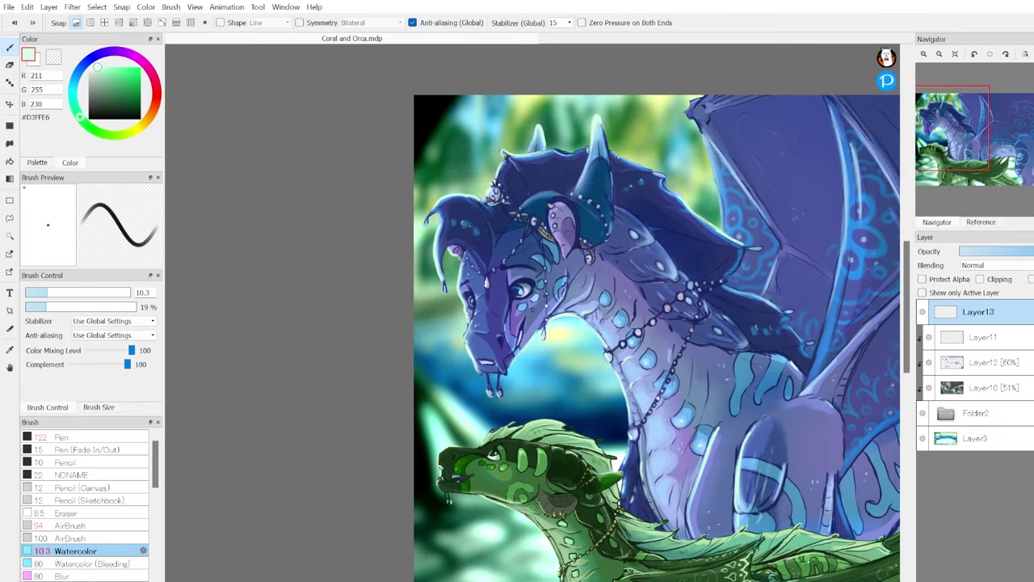
{"action": "left_click", "coordinate": [1026, 53]}
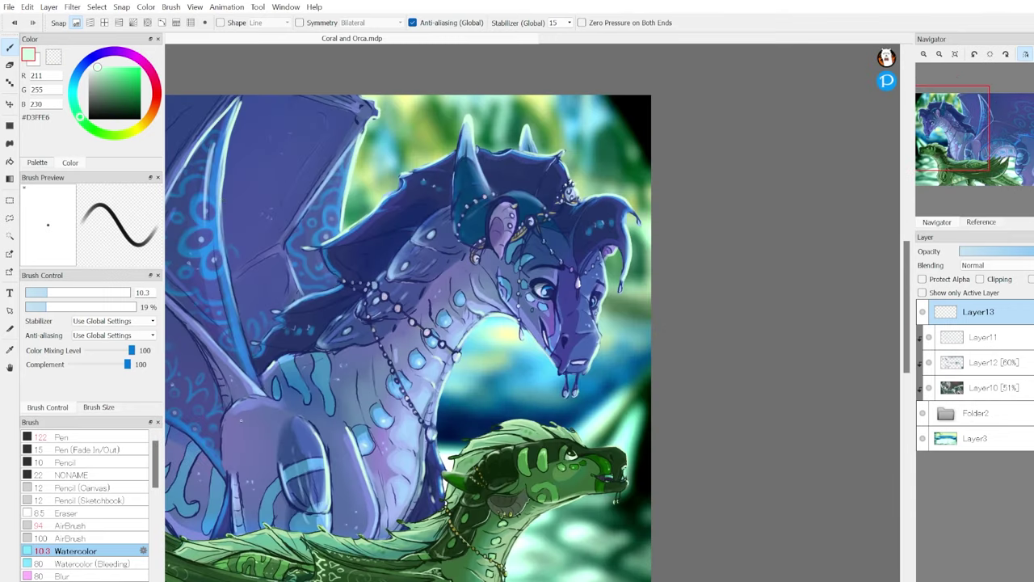
{"action": "left_click", "coordinate": [71, 526]}
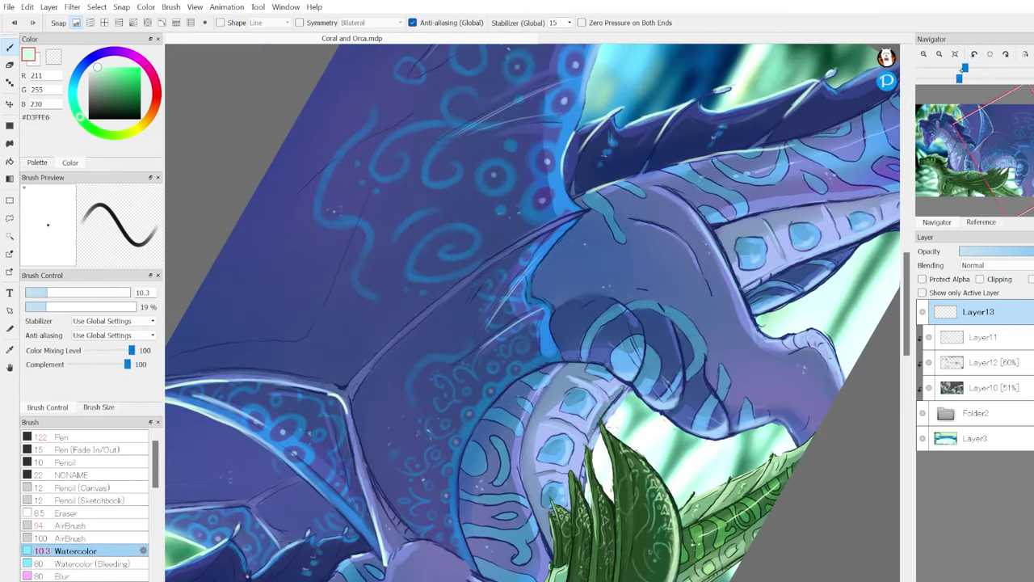
Paint pale mint rim light along the blue dragon's hind leg, tail spines and lower wing edge on Layer13, Watercolor size 10.3.
{"action": "key", "text": "c"}
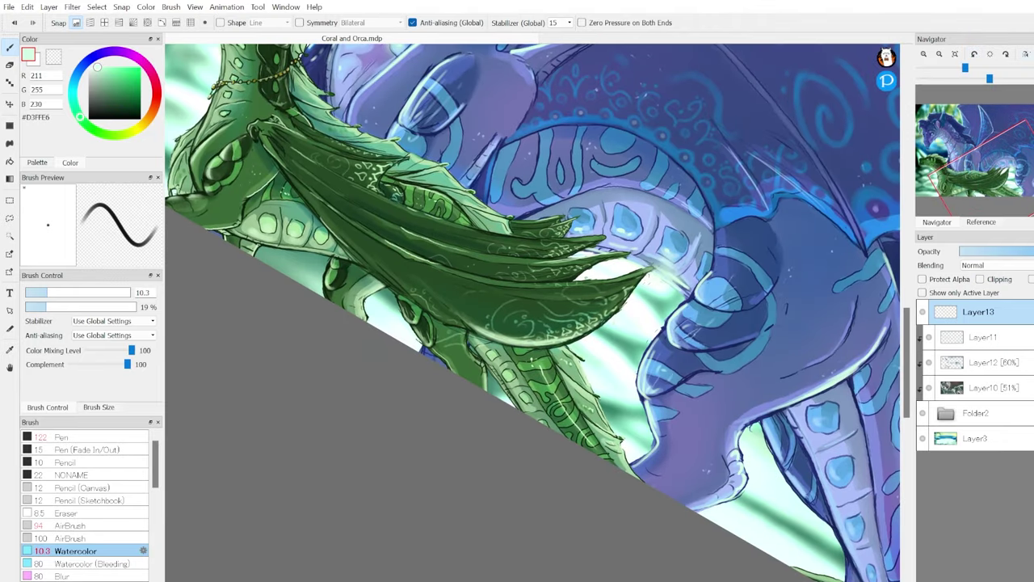
{"action": "key", "text": "h"}
{"action": "left_click", "coordinate": [72, 526]}
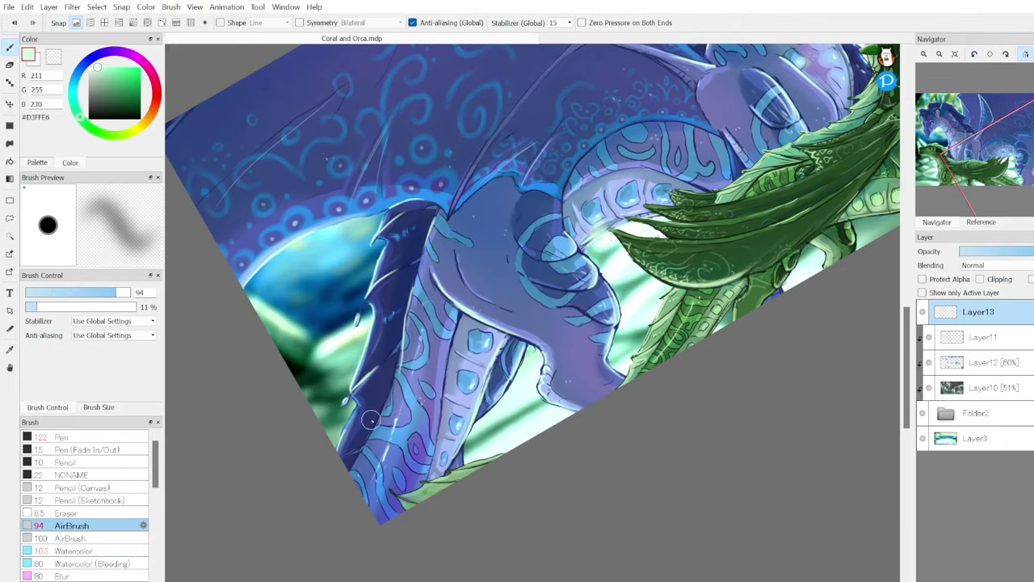
{"action": "scroll", "coordinate": [533, 311], "scroll_direction": "down", "scroll_amount": 5}
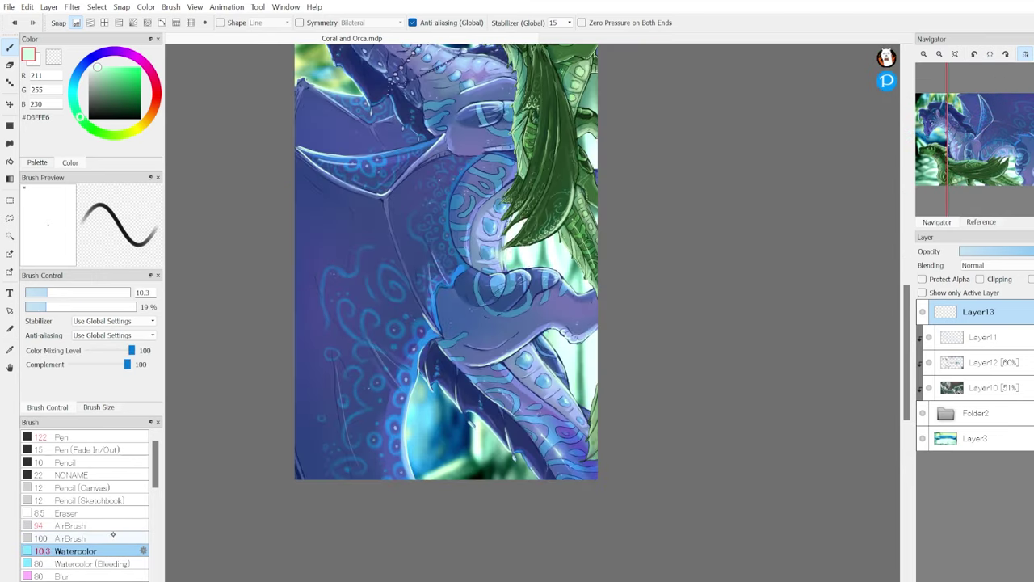
{"action": "left_click", "coordinate": [72, 538]}
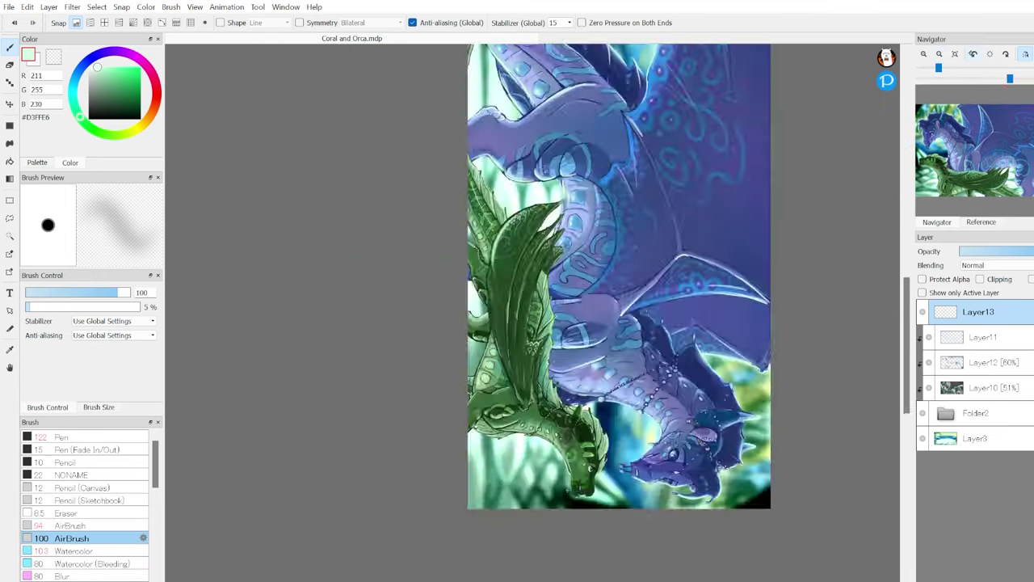
Paint pale mint rim light along the green dragon's neck and mane tips, reducing the Watercolor brush to size 6.3.
{"action": "left_click", "coordinate": [76, 550]}
{"action": "scroll", "coordinate": [533, 283], "scroll_direction": "up", "scroll_amount": 5}
{"action": "key", "text": "Delete"}
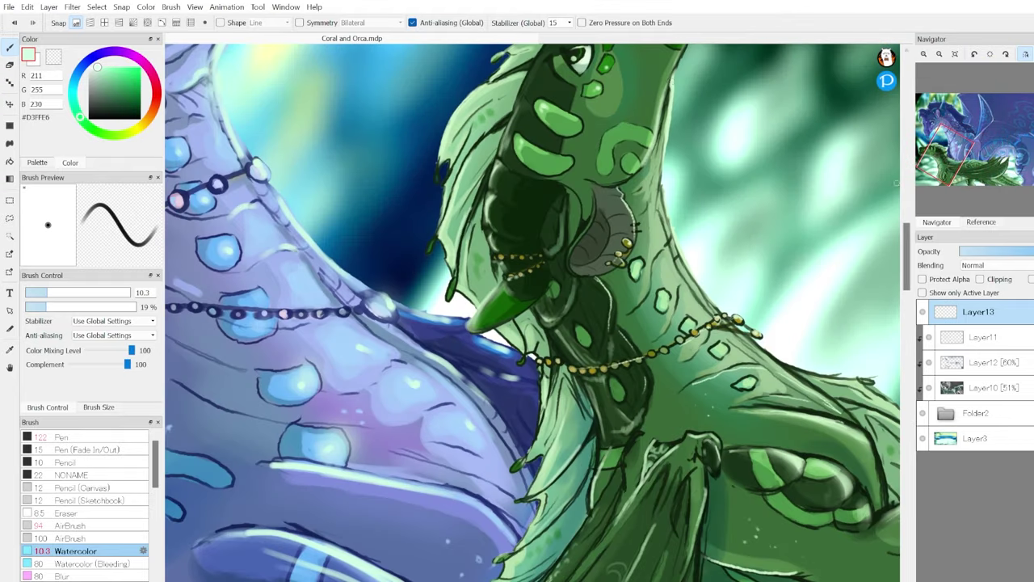
{"action": "key", "text": "bracketleft"}
{"action": "left_click_drag", "start_coordinate": [457, 150], "coordinate": [432, 247]}
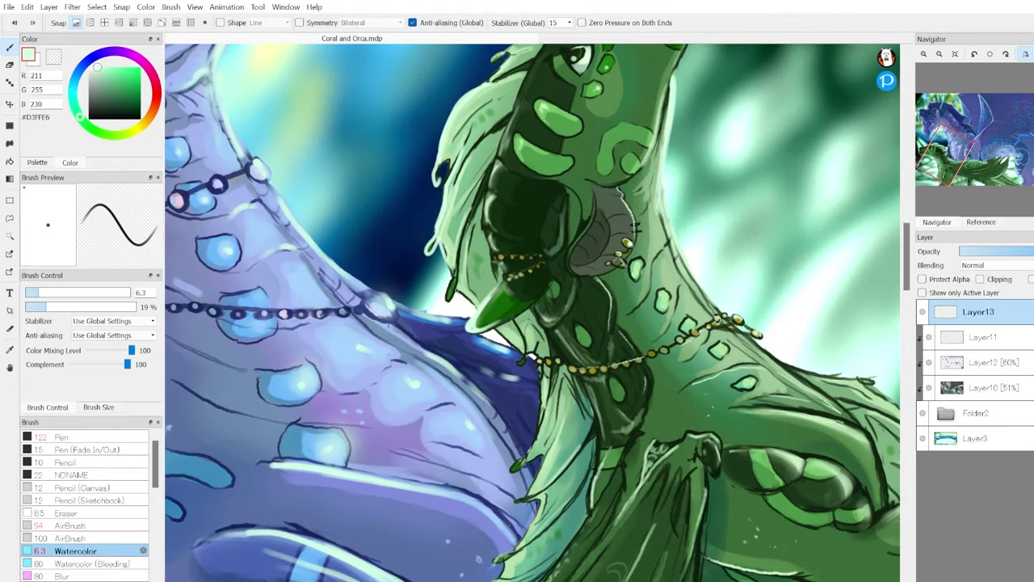
Paint pale mint rim light along the green dragon's snout, jaw, neck and foreleg on Layer13, Watercolor size 6.3 at 19%.
{"action": "left_click", "coordinate": [990, 53]}
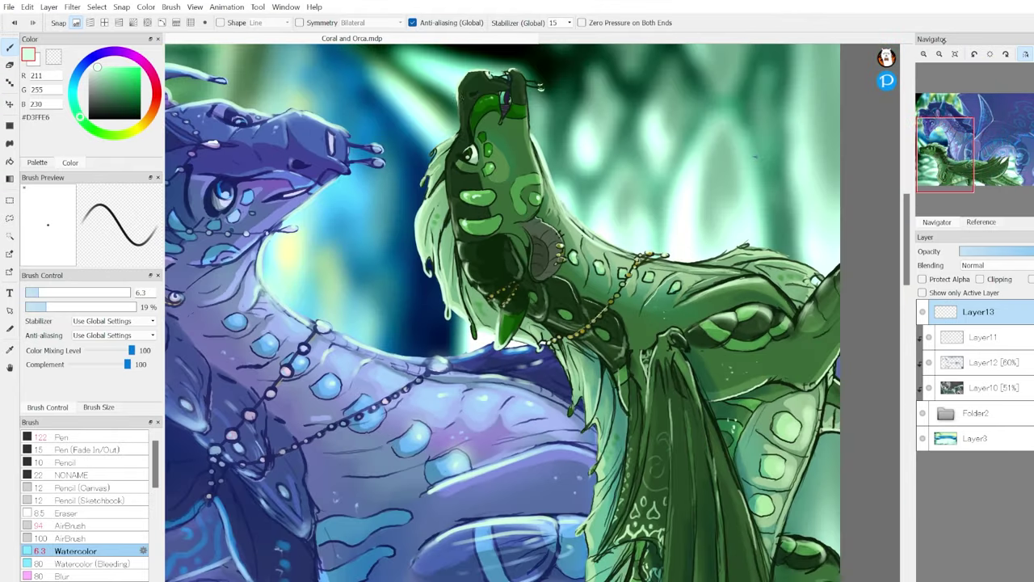
{"action": "left_click", "coordinate": [974, 55]}
{"action": "left_click", "coordinate": [72, 526]}
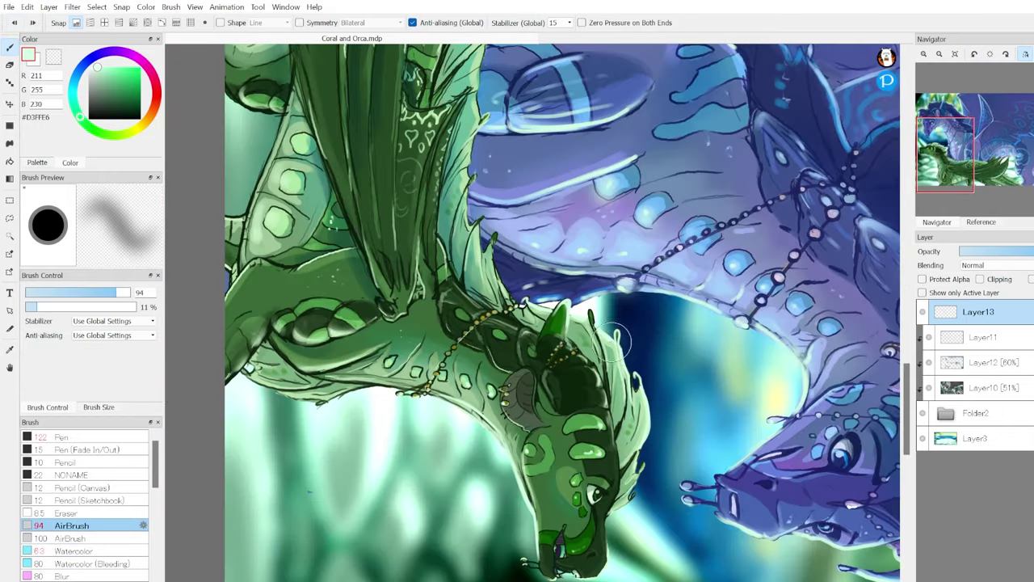
{"action": "key", "text": "ctrl+0"}
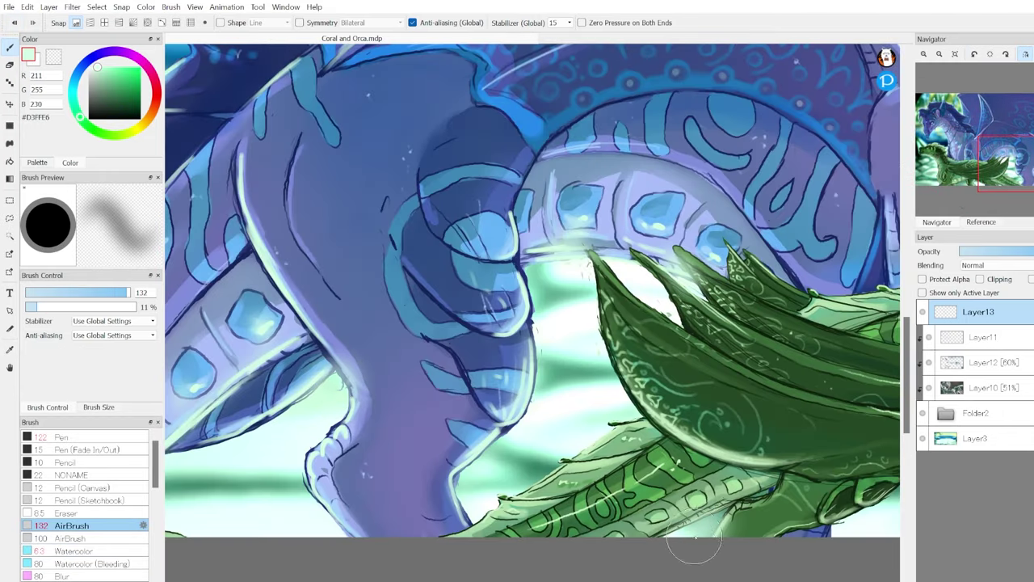
{"action": "scroll", "coordinate": [706, 394], "scroll_direction": "down", "scroll_amount": 3}
{"action": "scroll", "coordinate": [442, 217], "scroll_direction": "up", "scroll_amount": 5}
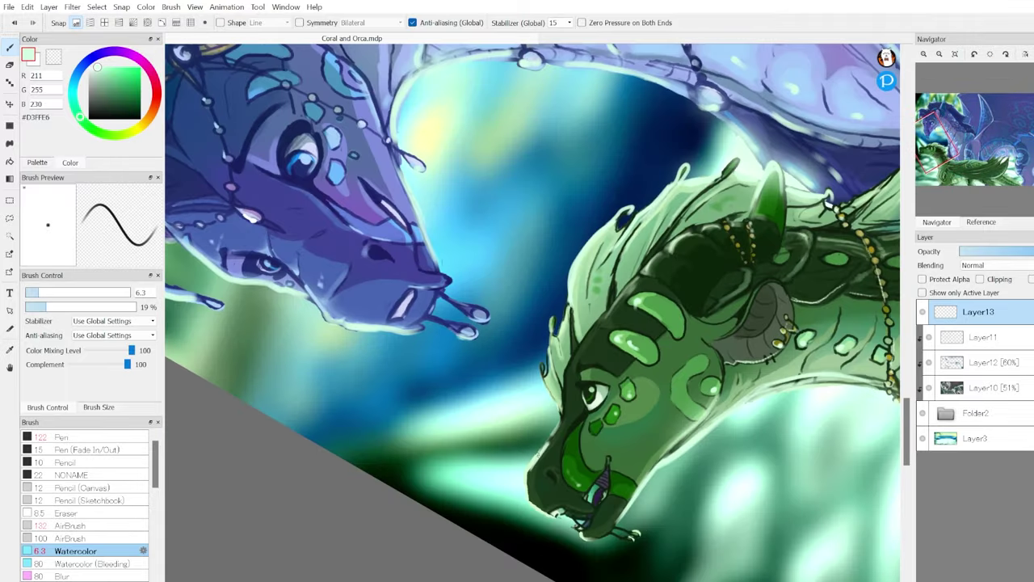
{"action": "scroll", "coordinate": [534, 313], "scroll_direction": "down", "scroll_amount": 5}
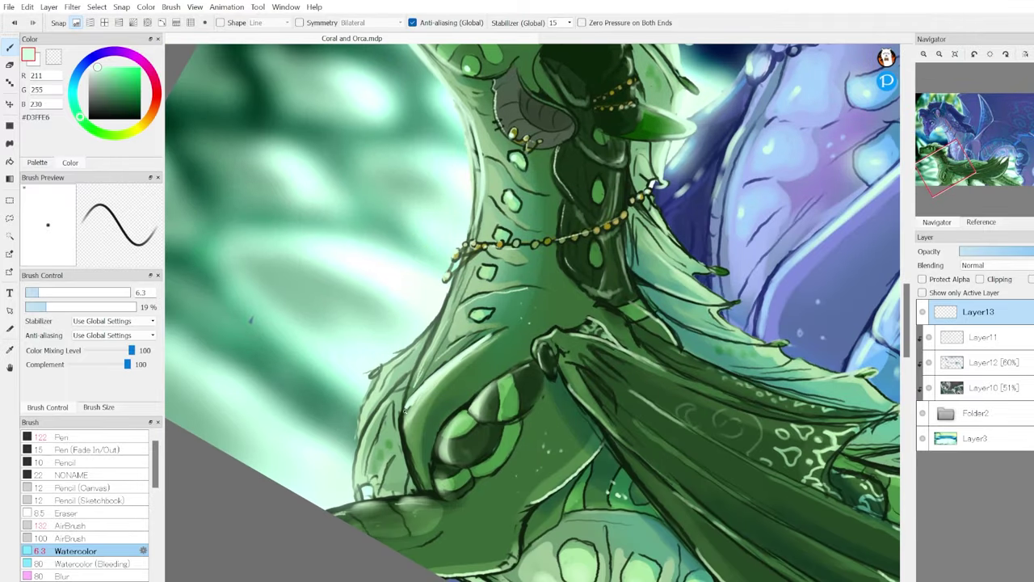
{"action": "scroll", "coordinate": [533, 313], "scroll_direction": "down", "scroll_amount": 2}
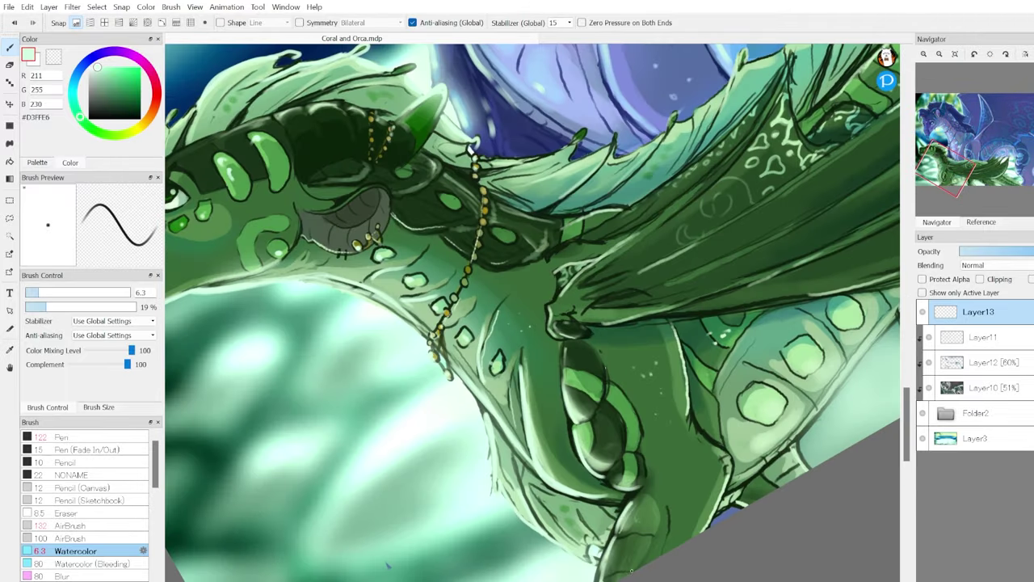
Touch up the green dragon's body edge beside the belly scales with dark green #365C31 on Layer9 in the orca folder.
{"action": "left_click", "coordinate": [946, 413]}
{"action": "left_click", "coordinate": [1007, 514]}
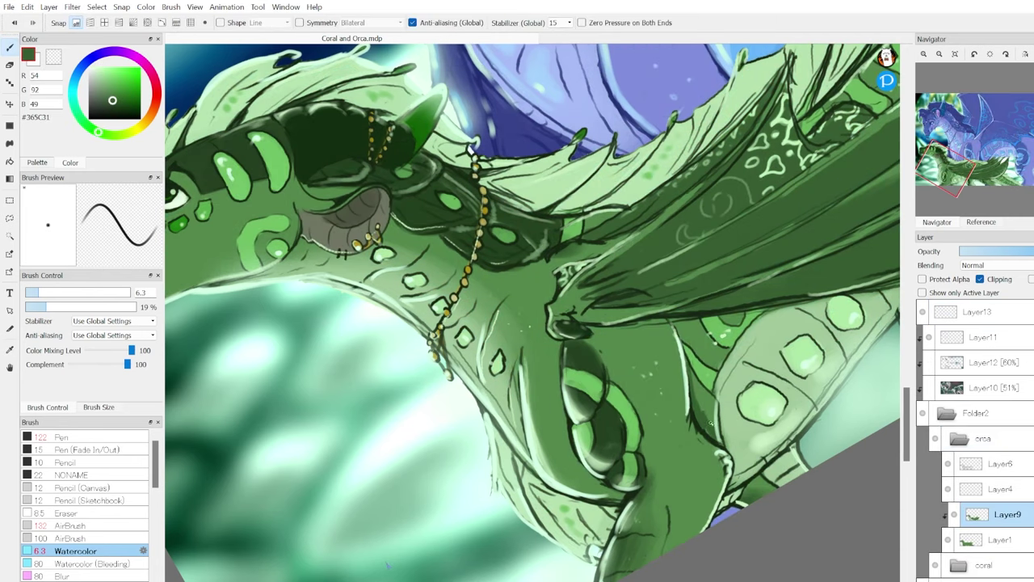
{"action": "left_click_drag", "start_coordinate": [715, 432], "coordinate": [695, 367]}
Paint pale mint #D2FEE5 highlights on the green dragon's wing, tail and hind leg on Layer11, Watercolor size 6.3 at 19%.
{"action": "scroll", "coordinate": [533, 313], "scroll_direction": "down", "scroll_amount": 3}
{"action": "scroll", "coordinate": [533, 313], "scroll_direction": "down", "scroll_amount": 3}
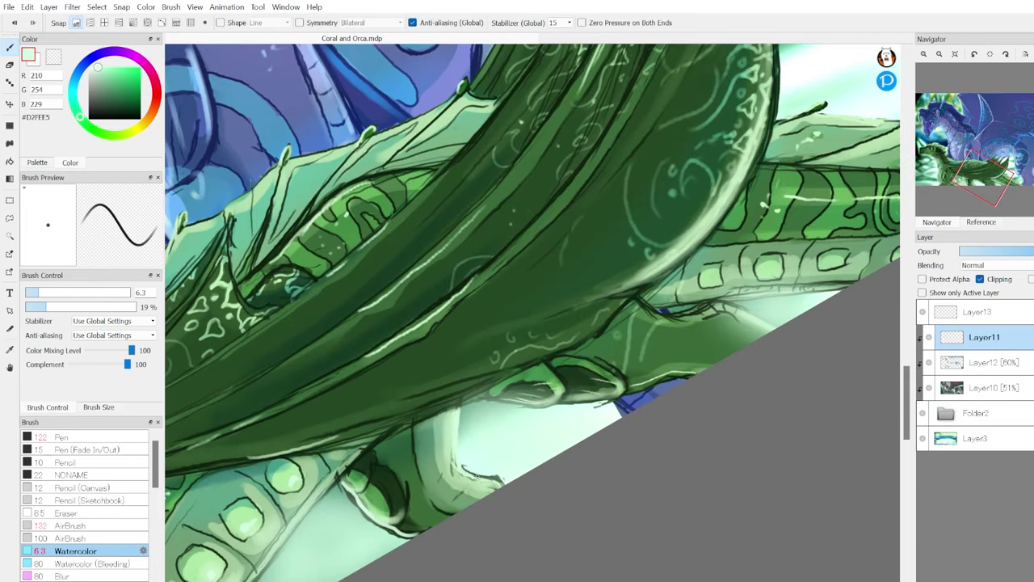
{"action": "scroll", "coordinate": [533, 313], "scroll_direction": "down", "scroll_amount": 3}
{"action": "scroll", "coordinate": [533, 313], "scroll_direction": "down", "scroll_amount": 3}
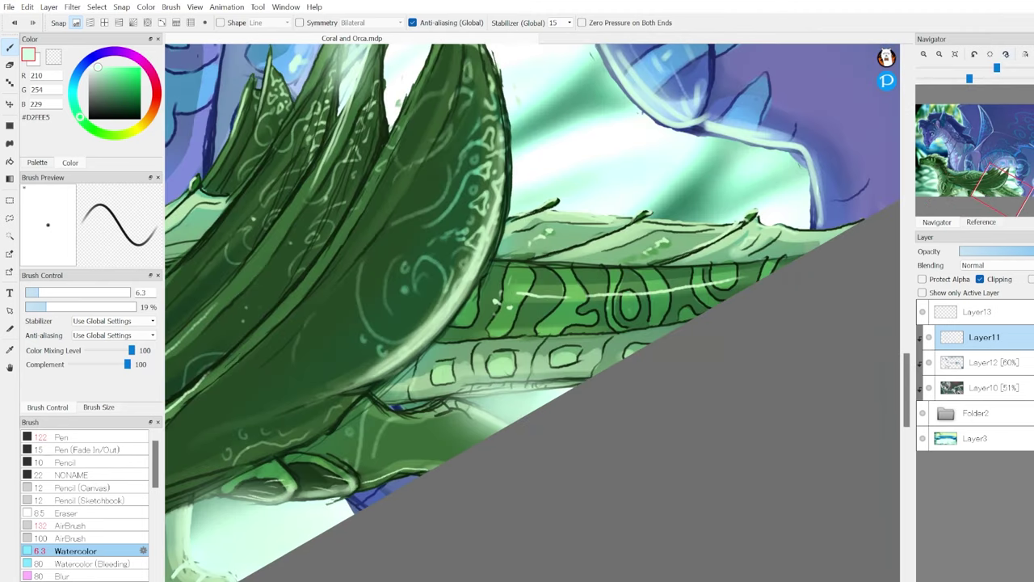
{"action": "left_click_drag", "start_coordinate": [384, 222], "coordinate": [423, 287]}
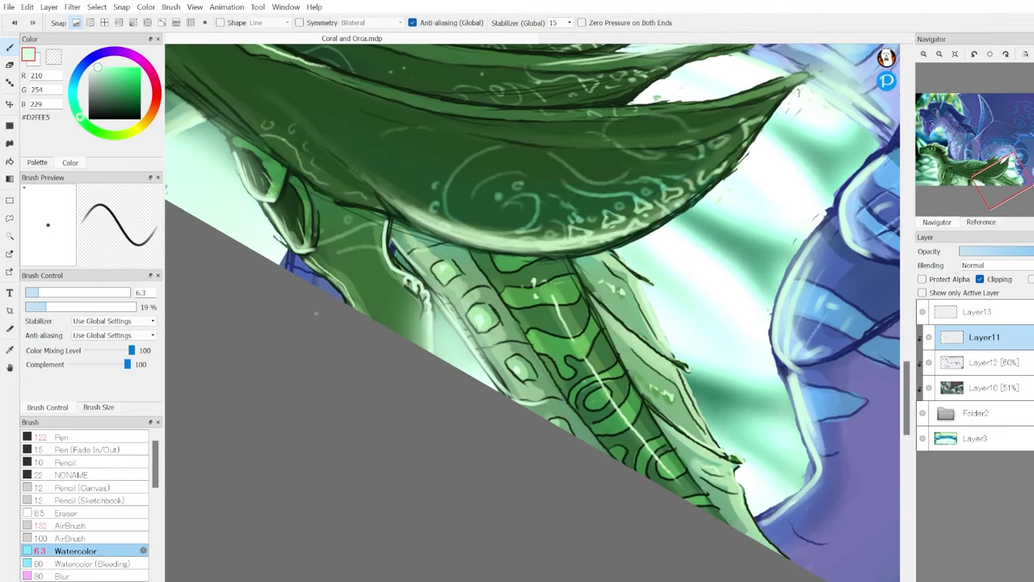
Switch to the transparent colour with AirBrush size 42.6 at 11% on Layer11 and show the whole illustration.
{"action": "key", "text": "ctrl+shift+a"}
{"action": "key", "text": "x"}
{"action": "key", "text": "ctrl+0"}
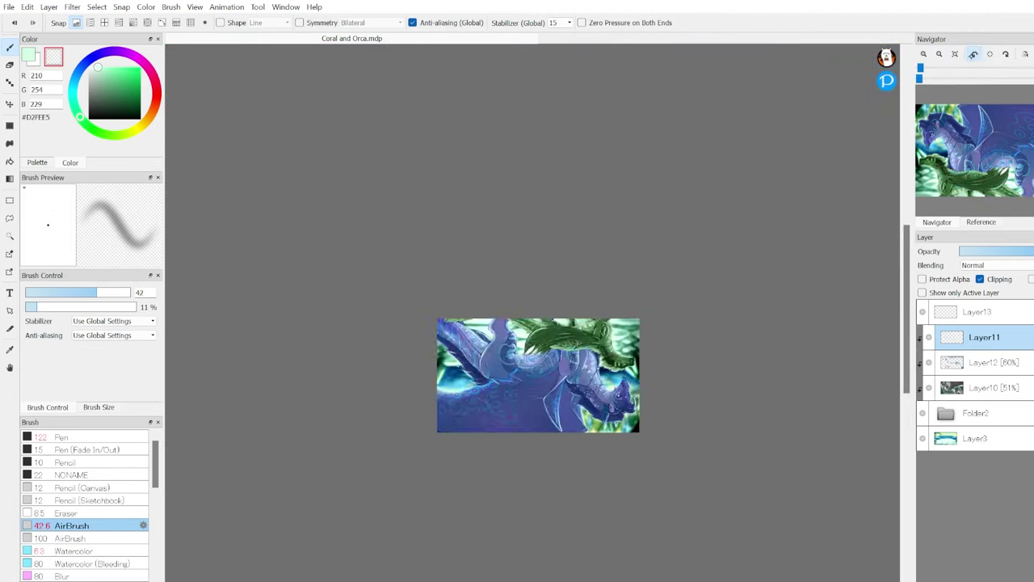